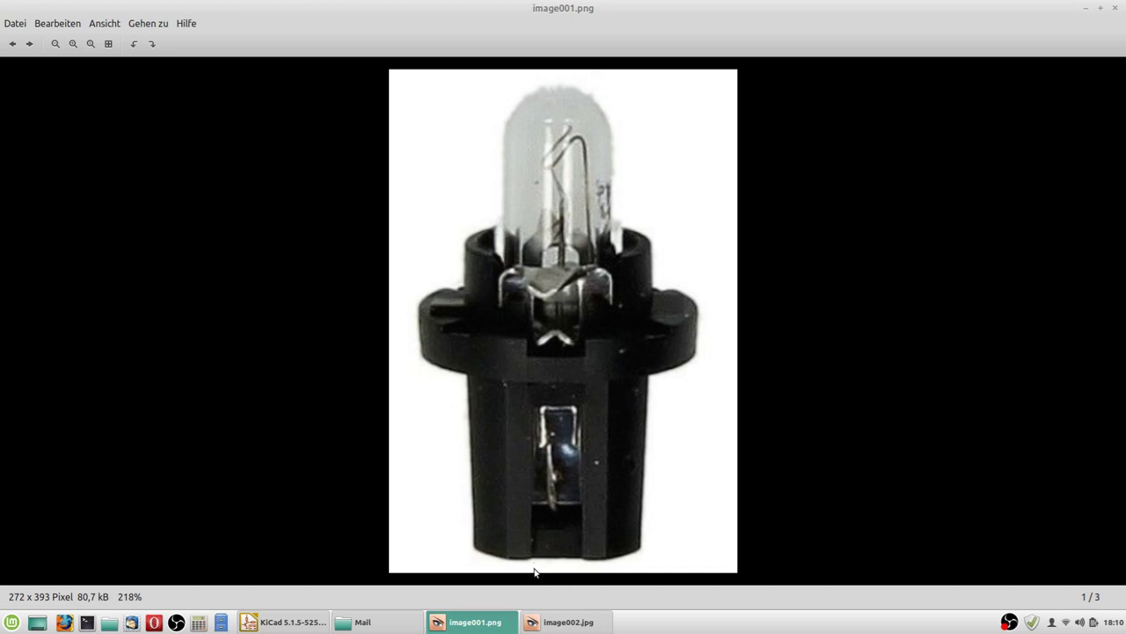
View the circuit board photo image002.jpg, and close both image viewer windows
left_click(555, 627)
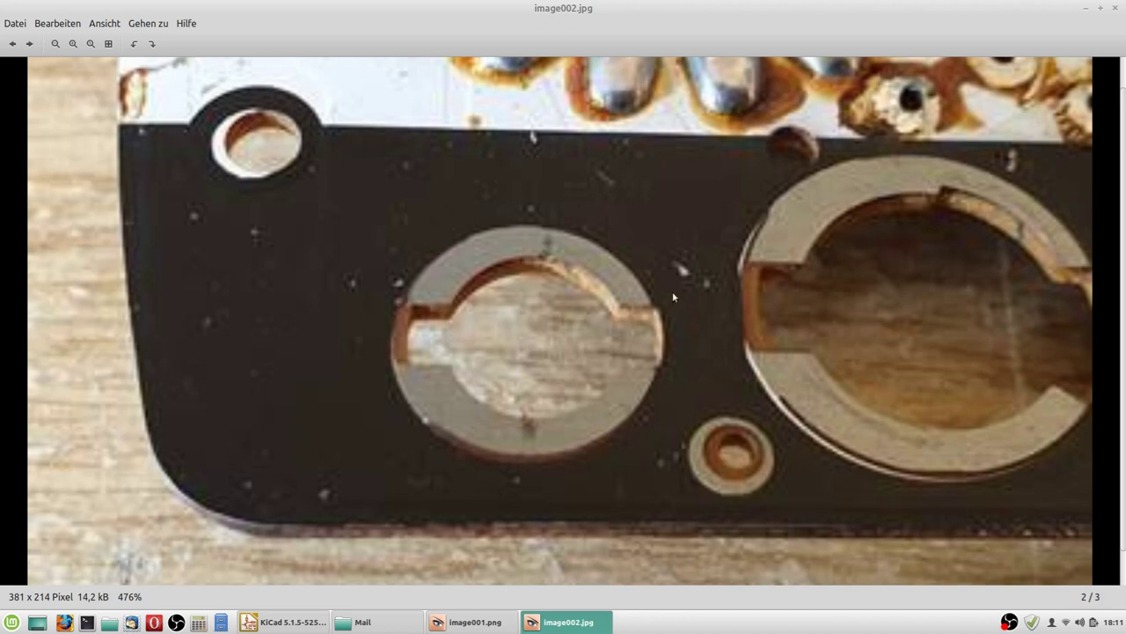
left_click(1118, 8)
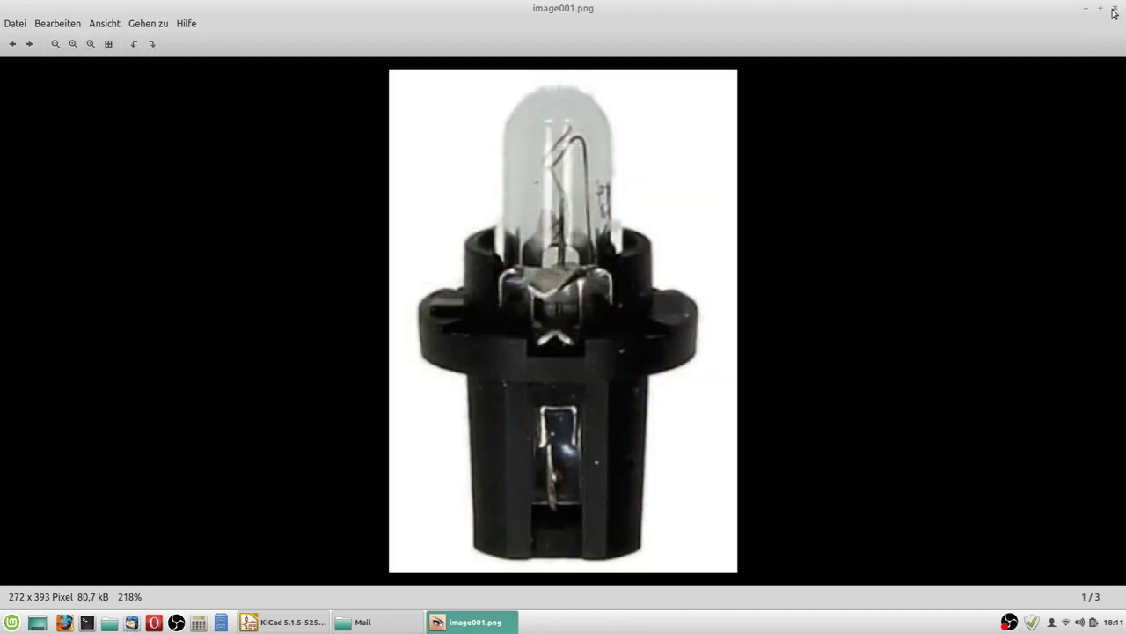
left_click(1118, 8)
left_click(628, 349)
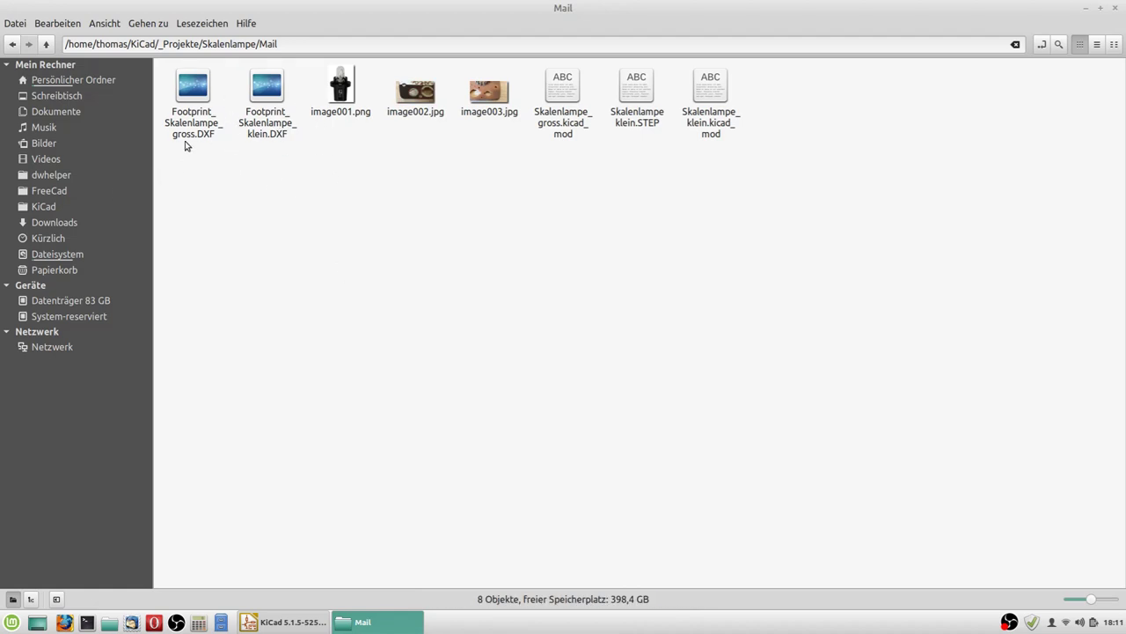
Look through the Skalenlampe project folder and its KiCad project window, and minimise the file manager
left_click(48, 44)
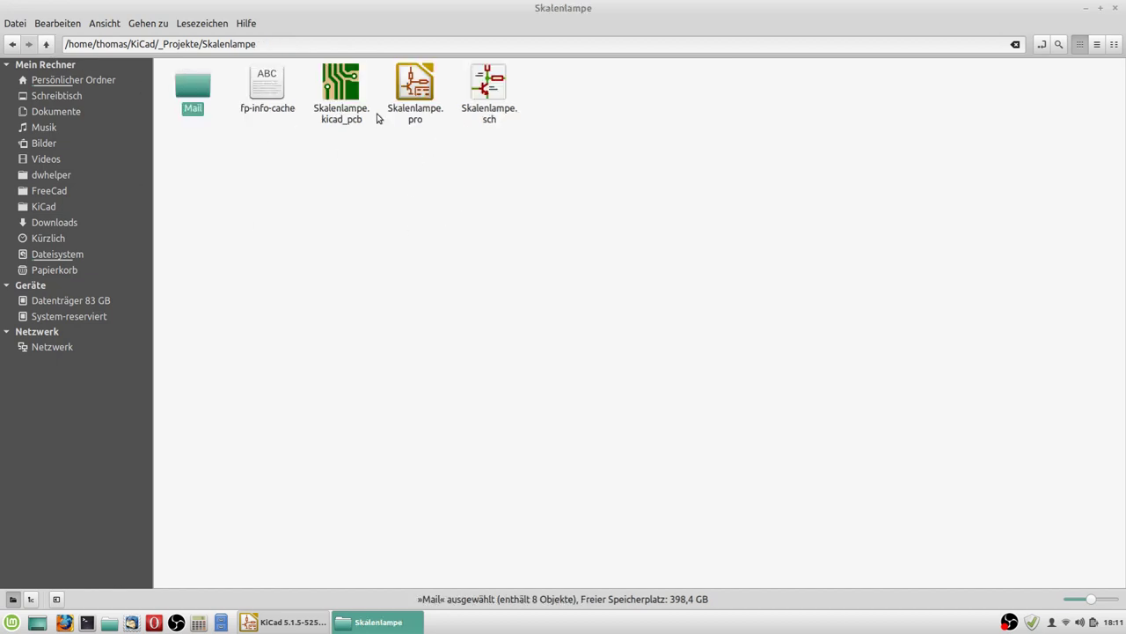
left_click(296, 620)
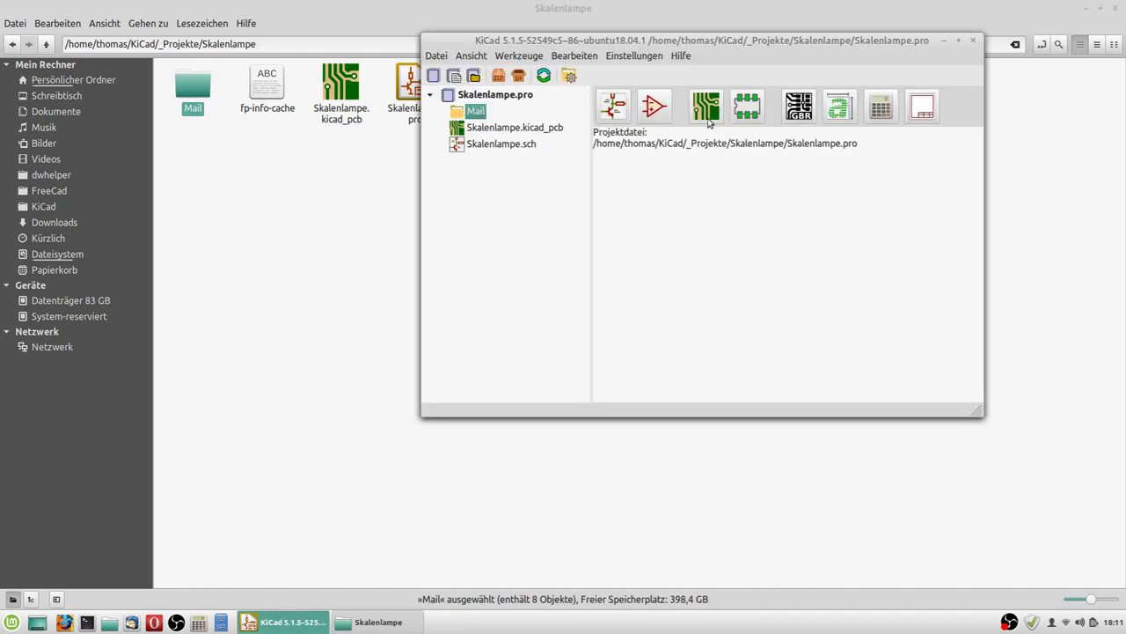
left_click(338, 223)
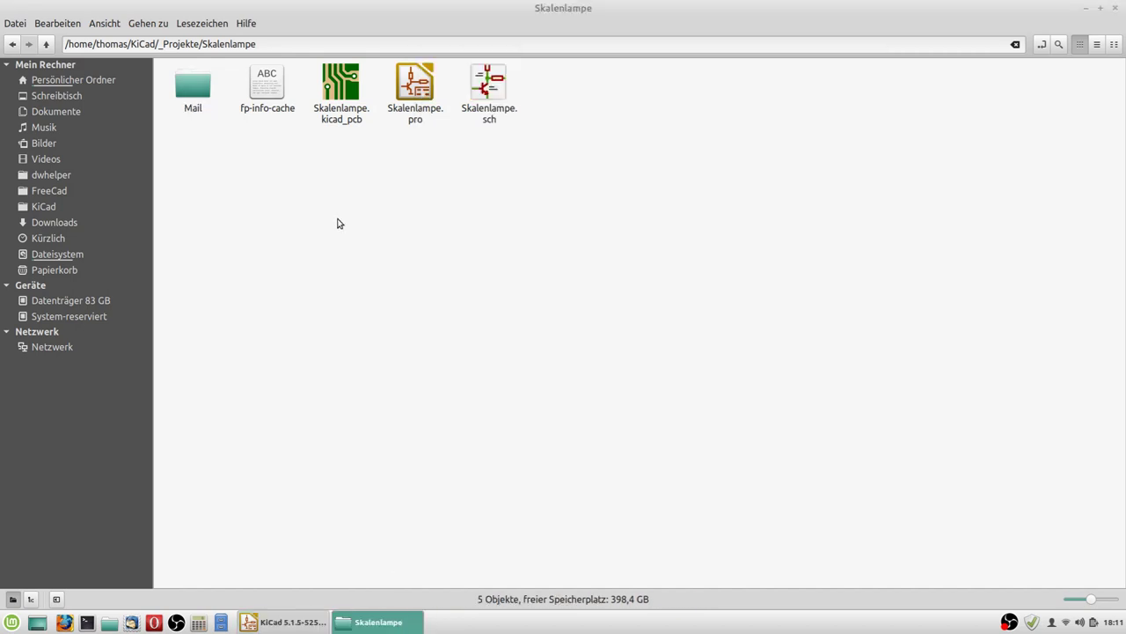
left_click(1086, 12)
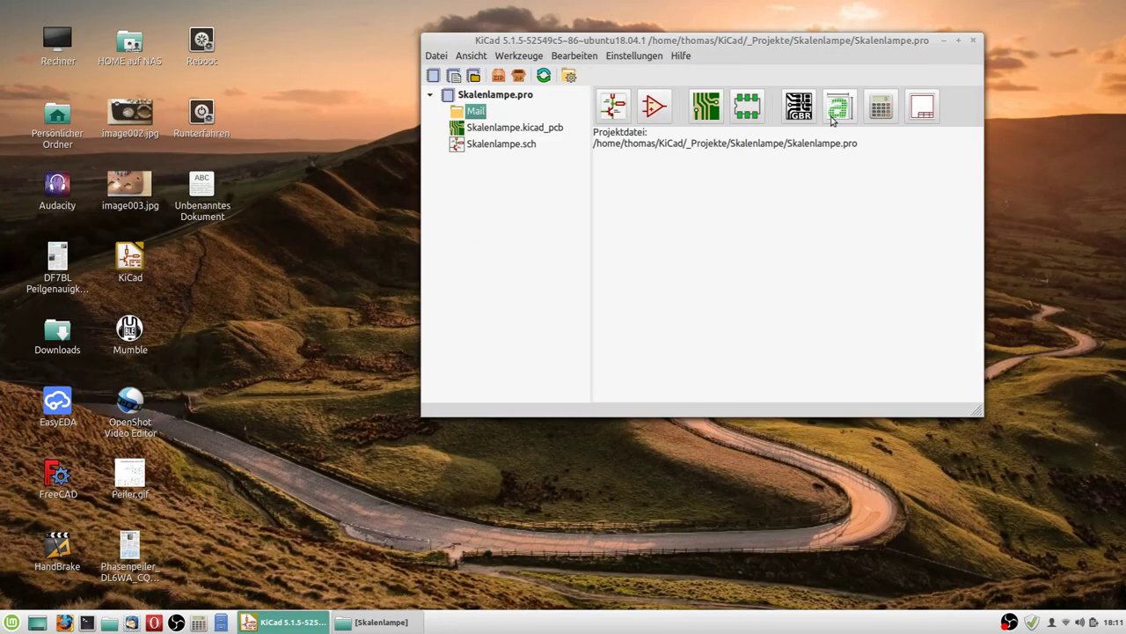
Launch FreeCAD, create a new document, add an empty sketch on the XY plane and close it
double_click(58, 476)
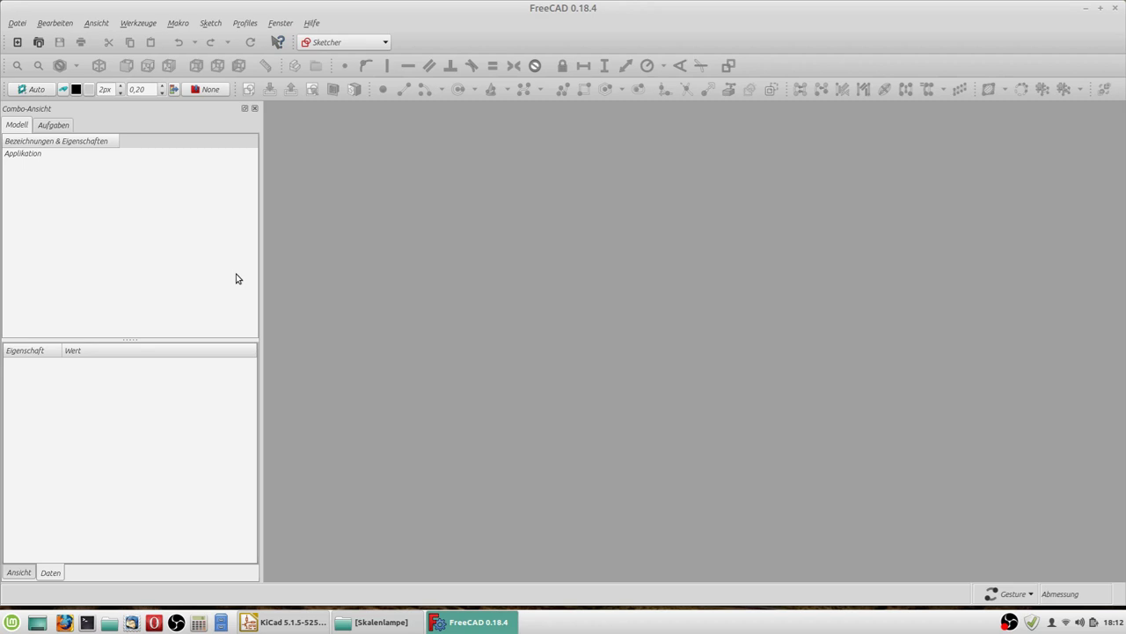
left_click(17, 42)
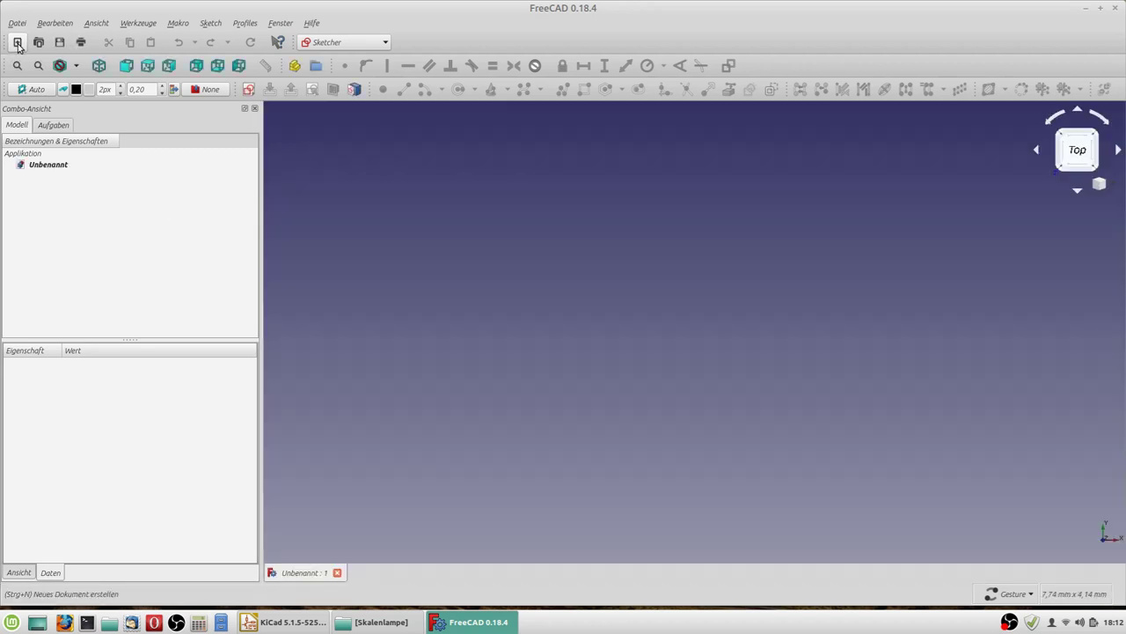
left_click(249, 89)
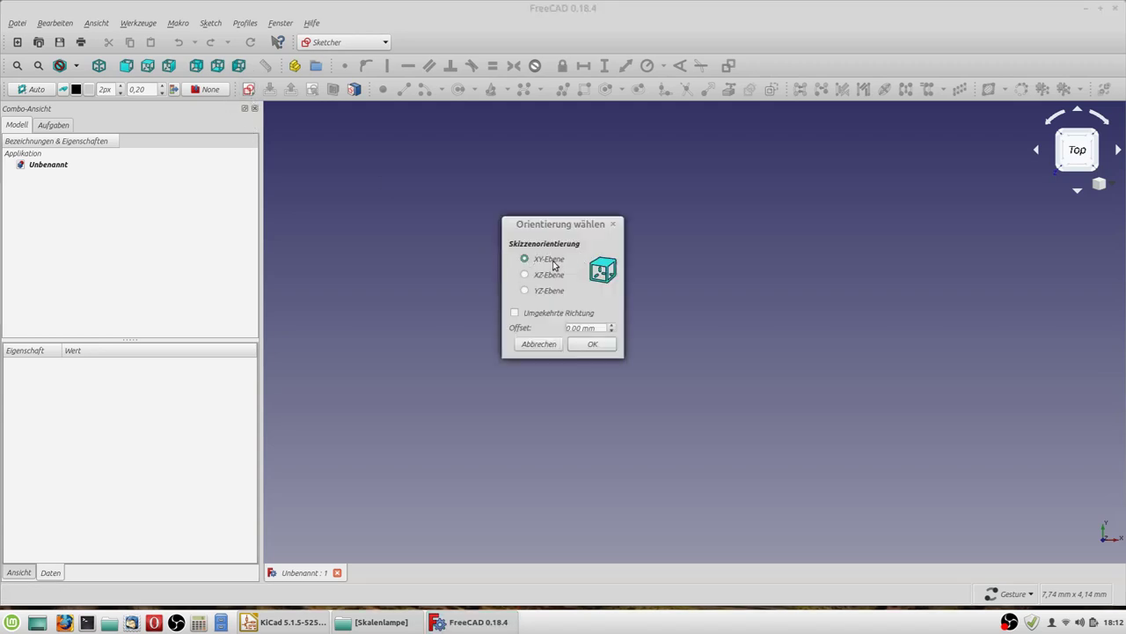
left_click(609, 342)
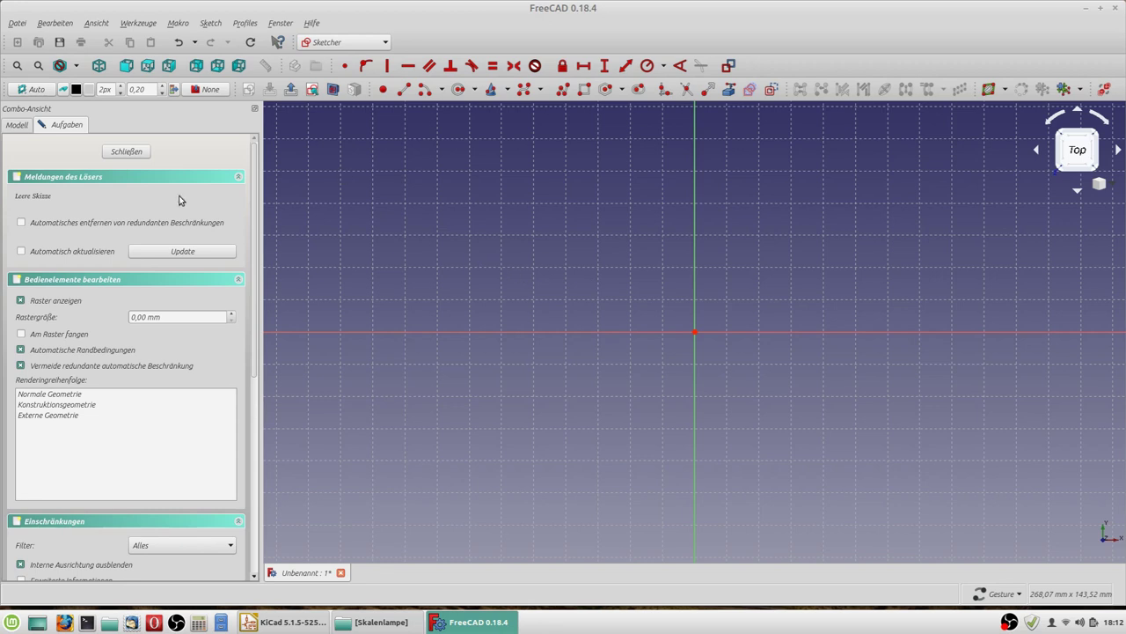
left_click(141, 156)
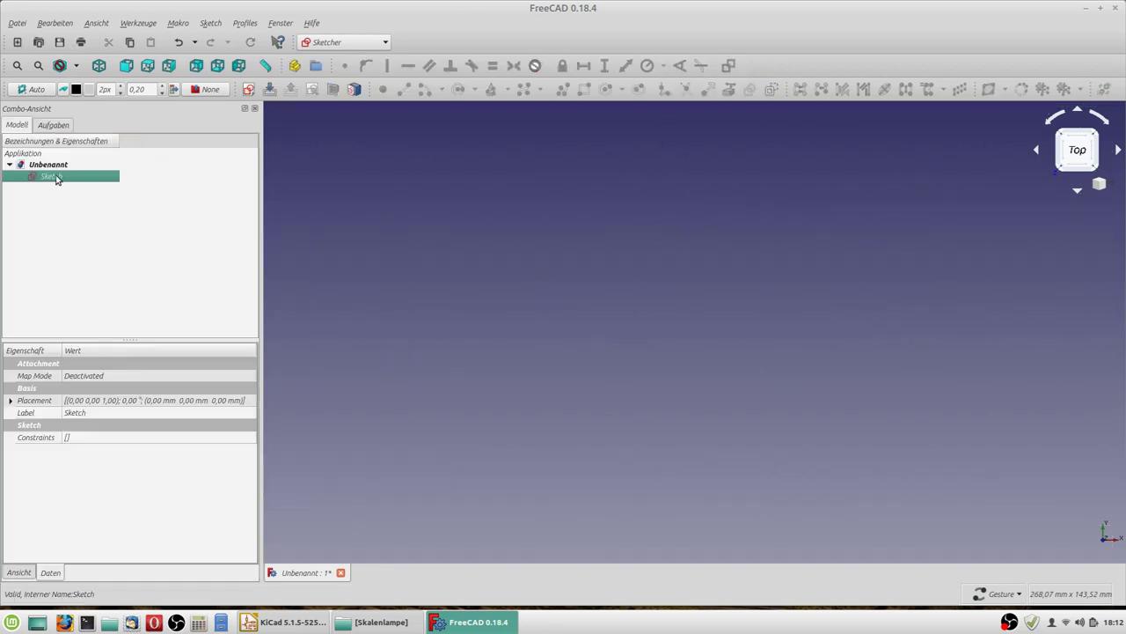
Start a file import and browse to the KiCad/_Projekte/Skalenlampe/Mail folder
left_click(17, 24)
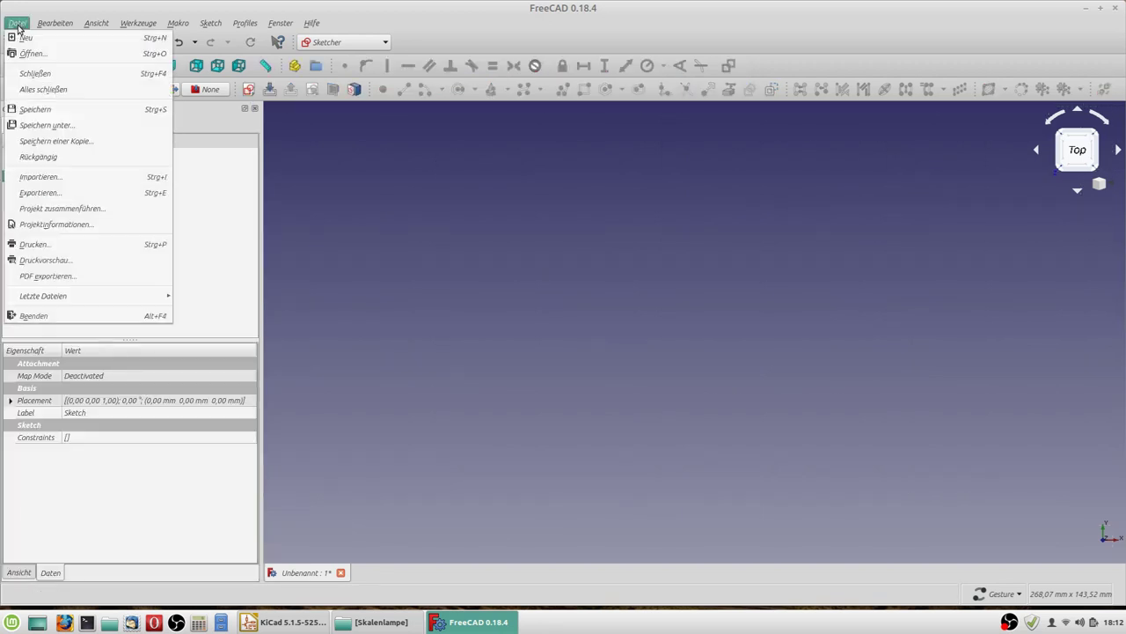
left_click(44, 179)
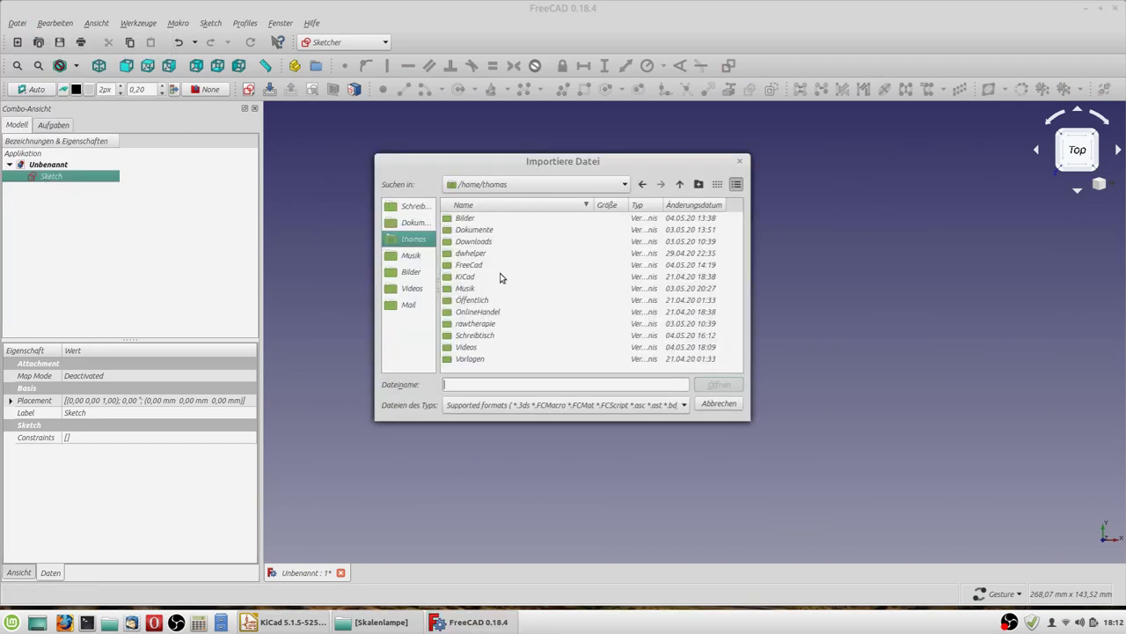
left_click(465, 278)
double_click(466, 278)
double_click(480, 240)
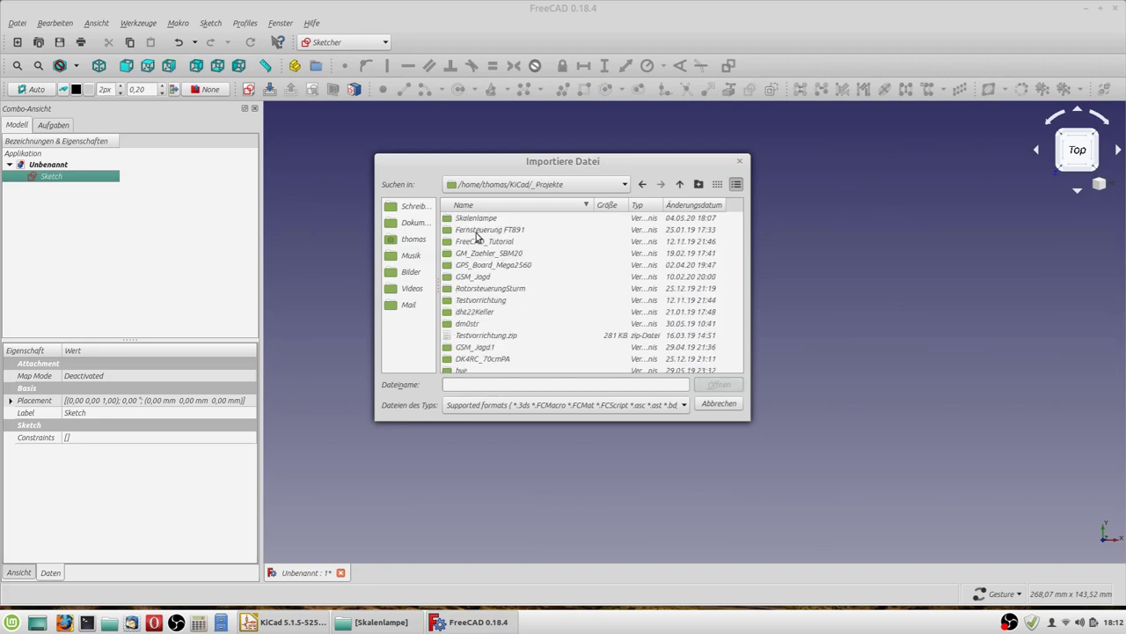
scroll(497, 334, "down", 6)
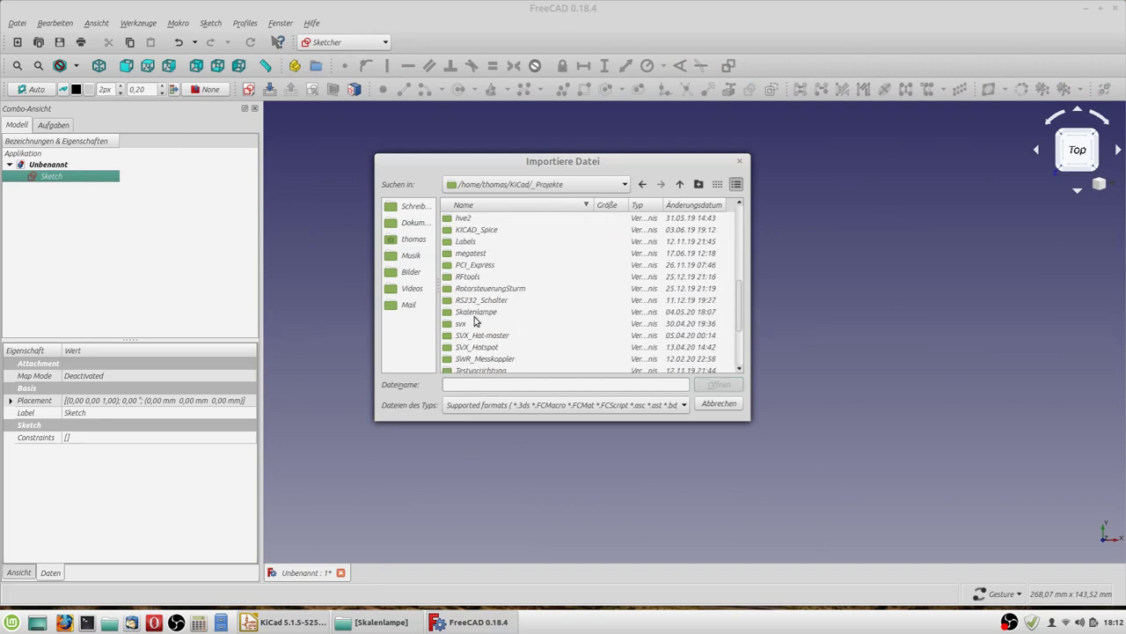
left_click(475, 313)
double_click(475, 315)
double_click(466, 220)
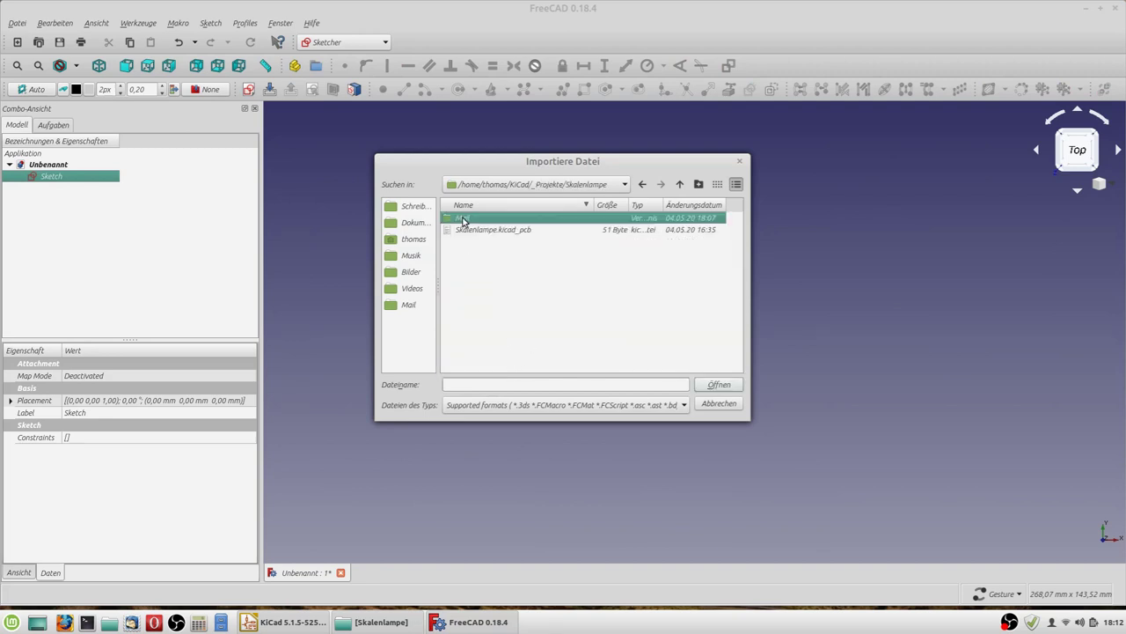
Import Footprint_Skalenlampe_gross.DXF, accepting the existing DXF import settings
left_click(561, 219)
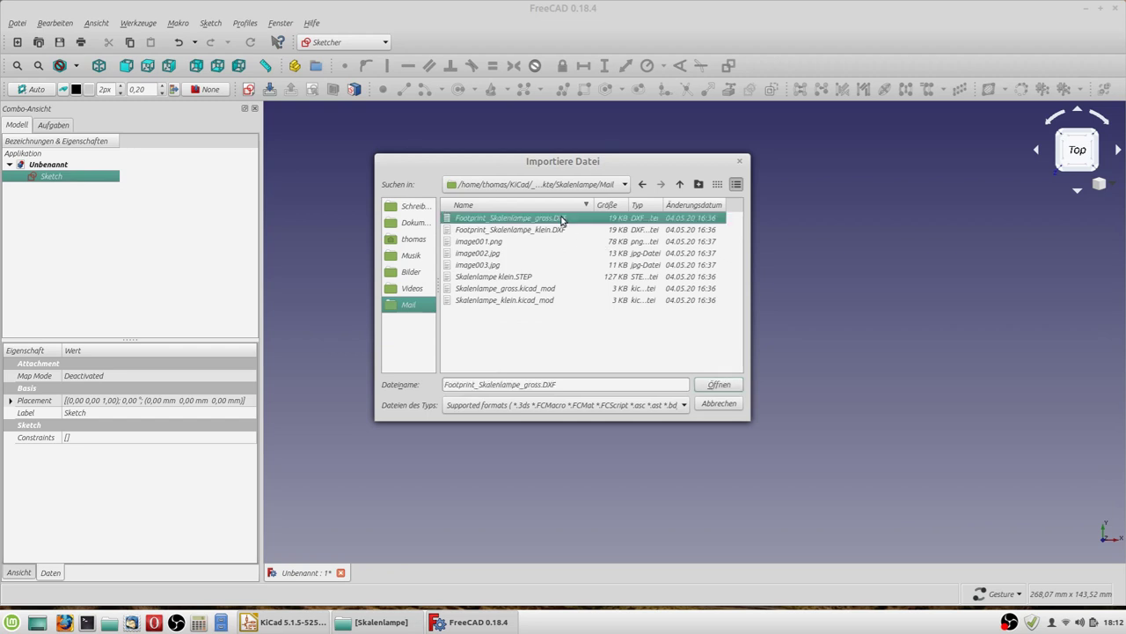
left_click(717, 388)
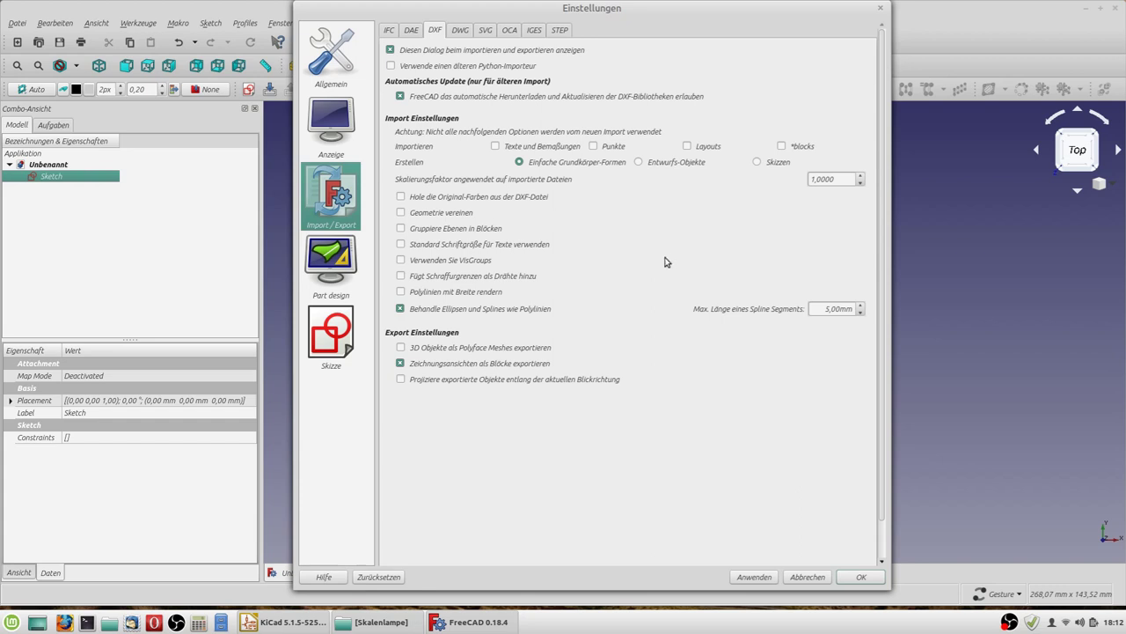
mouse_move(647, 264)
mouse_move(524, 241)
left_click(860, 576)
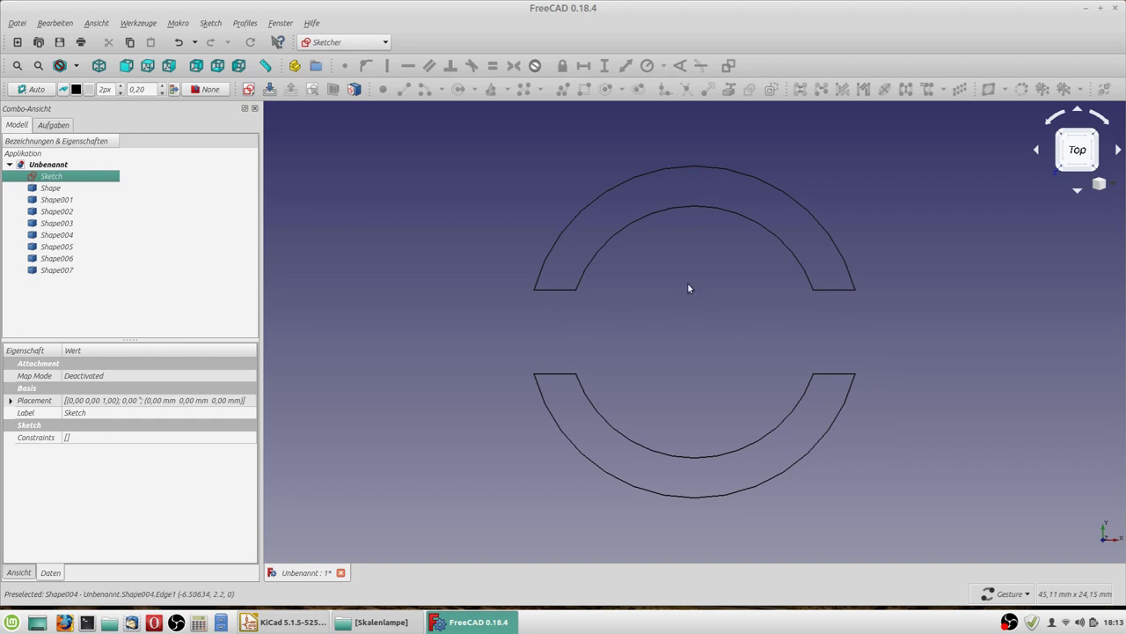
Look up the dxf_library entry among the workbenches in the Addon manager and close the manager
left_click(138, 24)
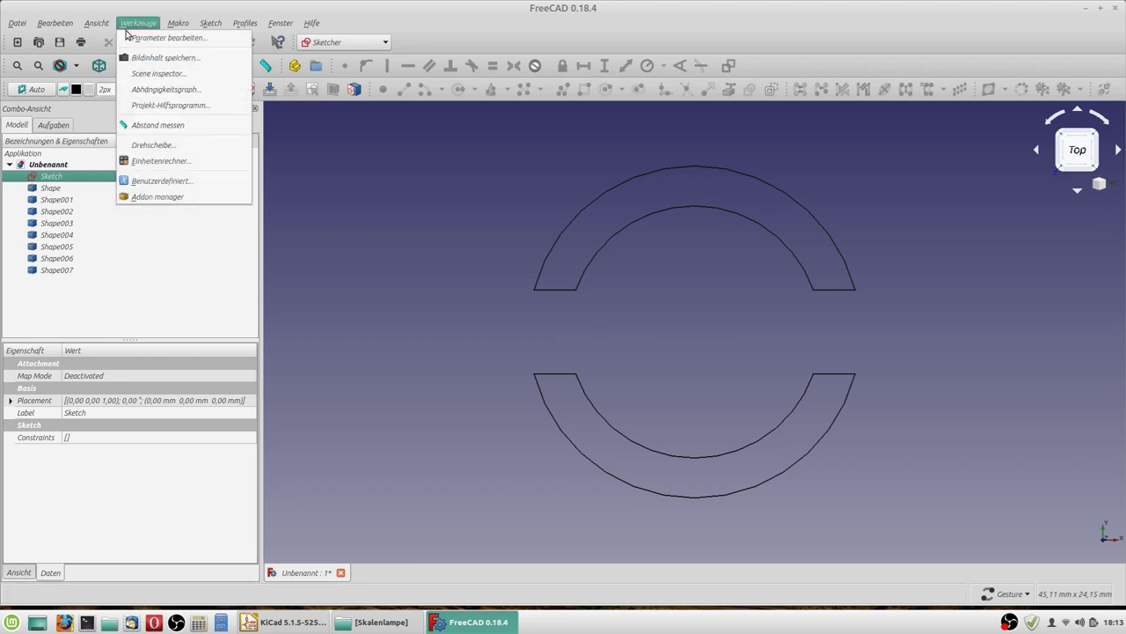
left_click(154, 197)
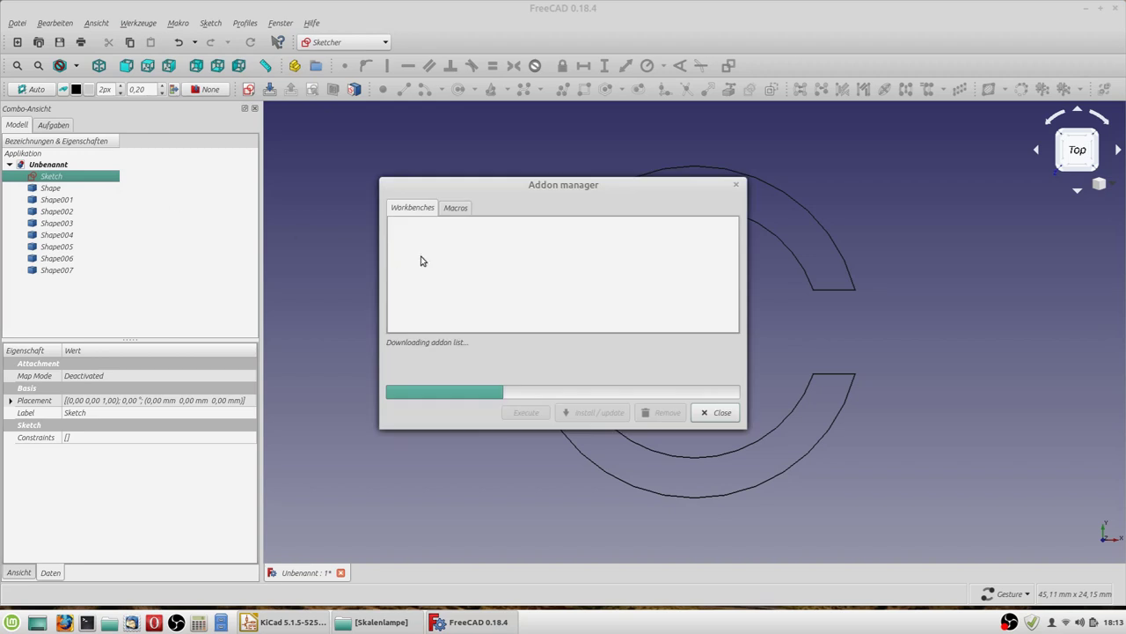
scroll(546, 273, "down", 4)
scroll(547, 273, "down", 4)
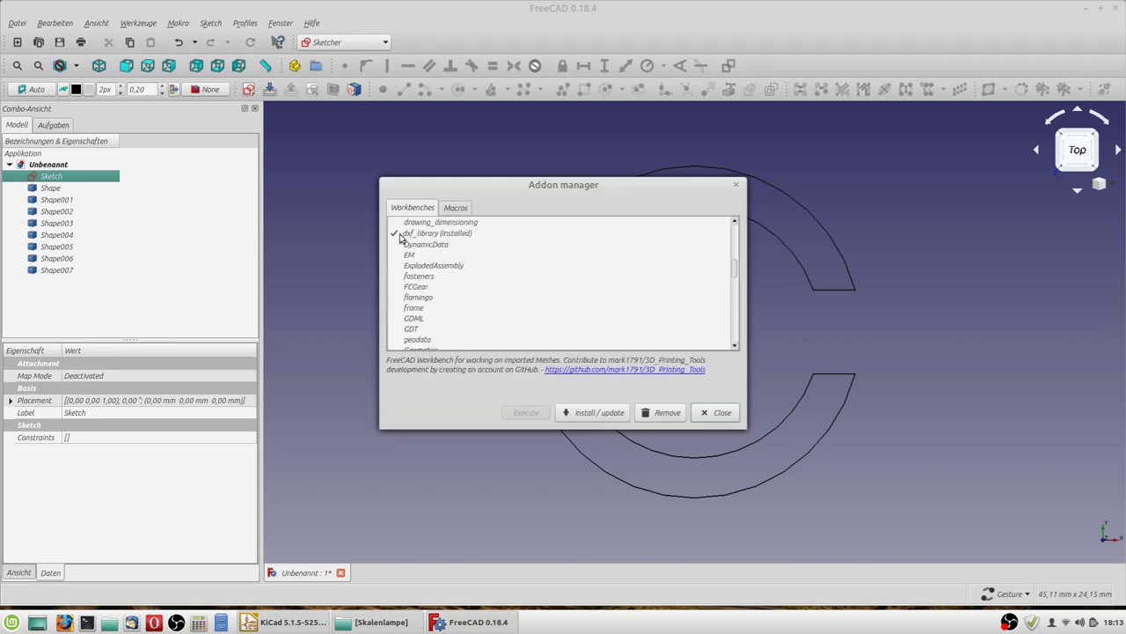
left_click(735, 416)
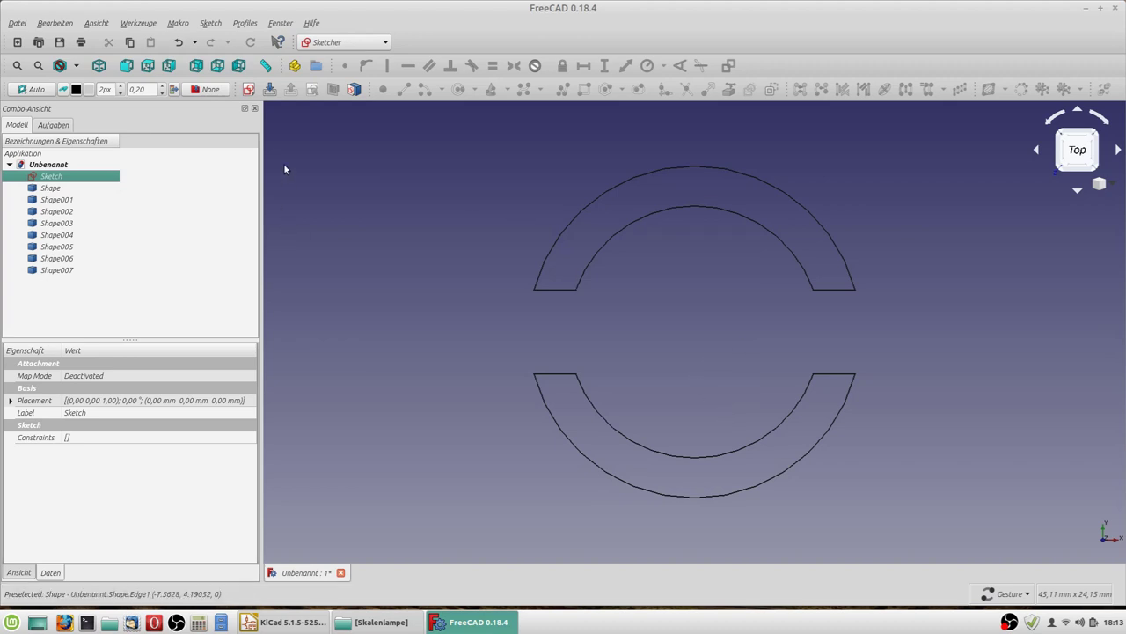
Open the empty sketch for editing and link the four short horizontal edges and both inner arcs as external geometry
double_click(81, 178)
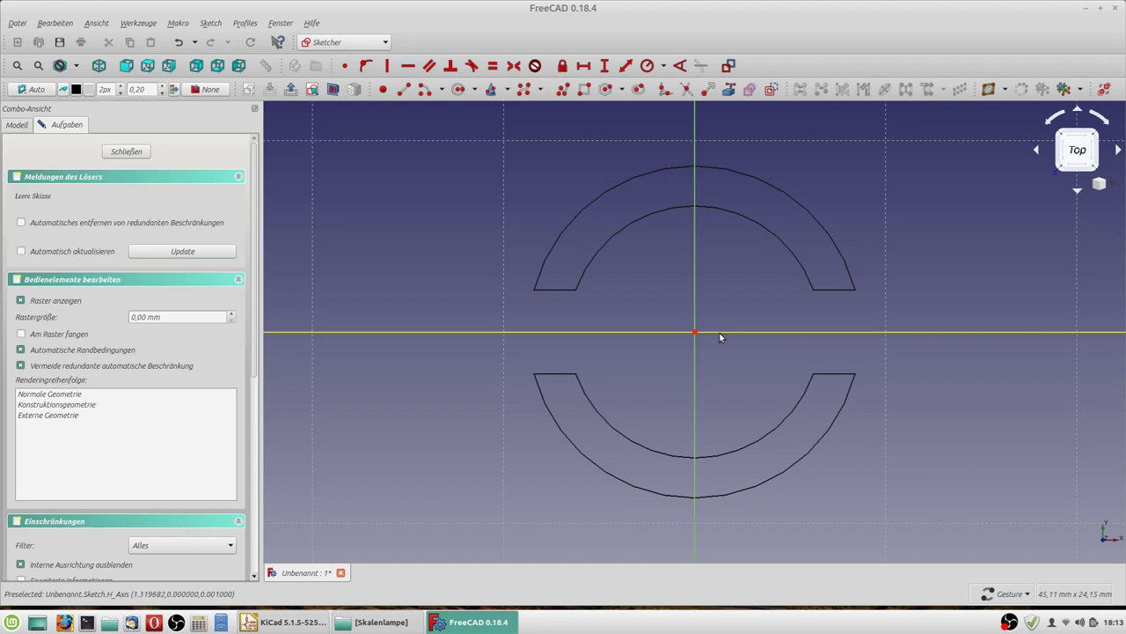
scroll(722, 334, "up", 3)
scroll(722, 334, "down", 2)
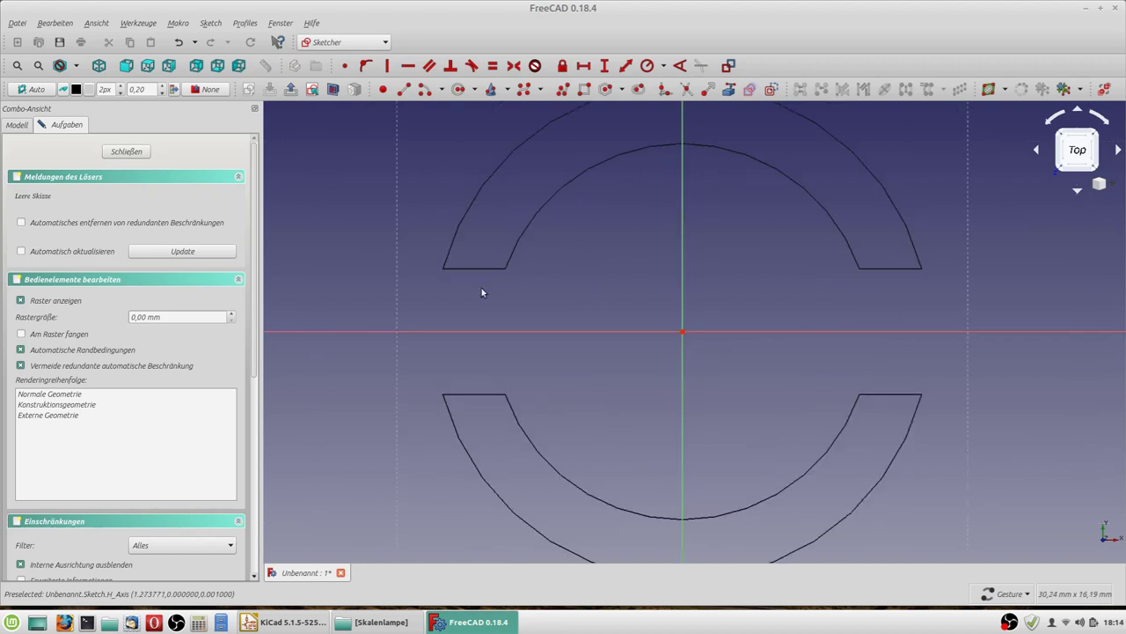
left_click(731, 90)
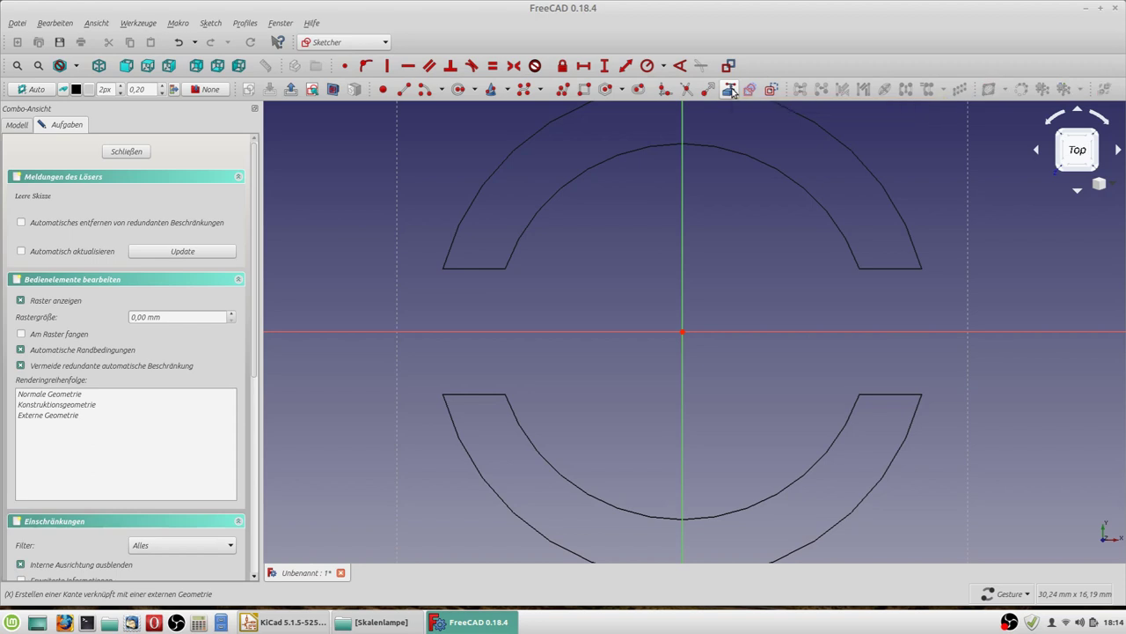
left_click(469, 269)
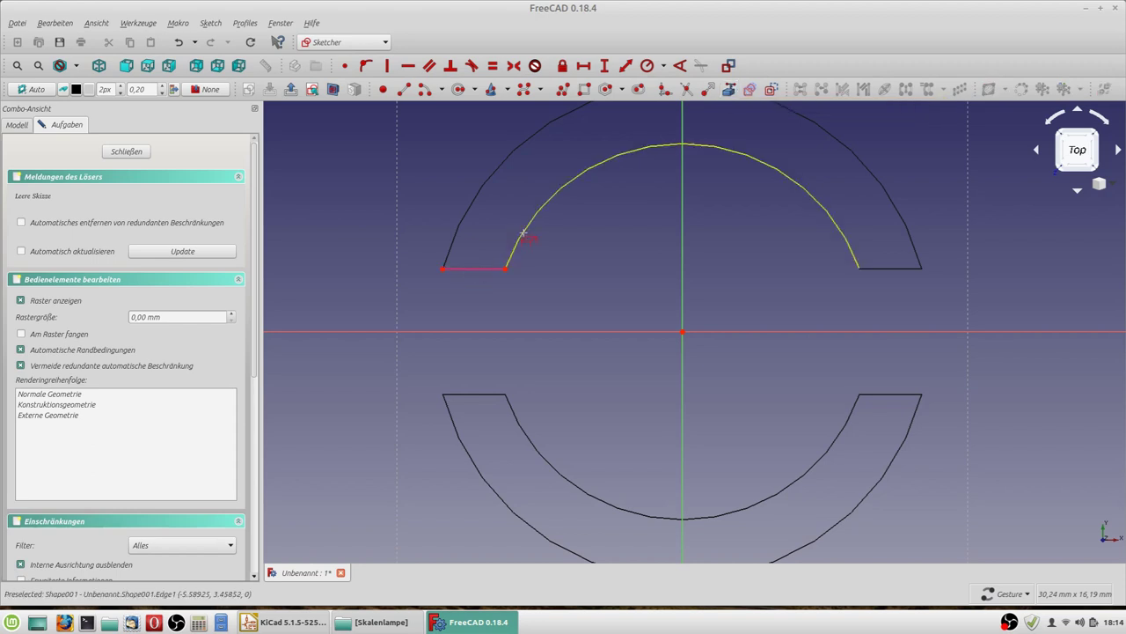
left_click(523, 233)
left_click(880, 269)
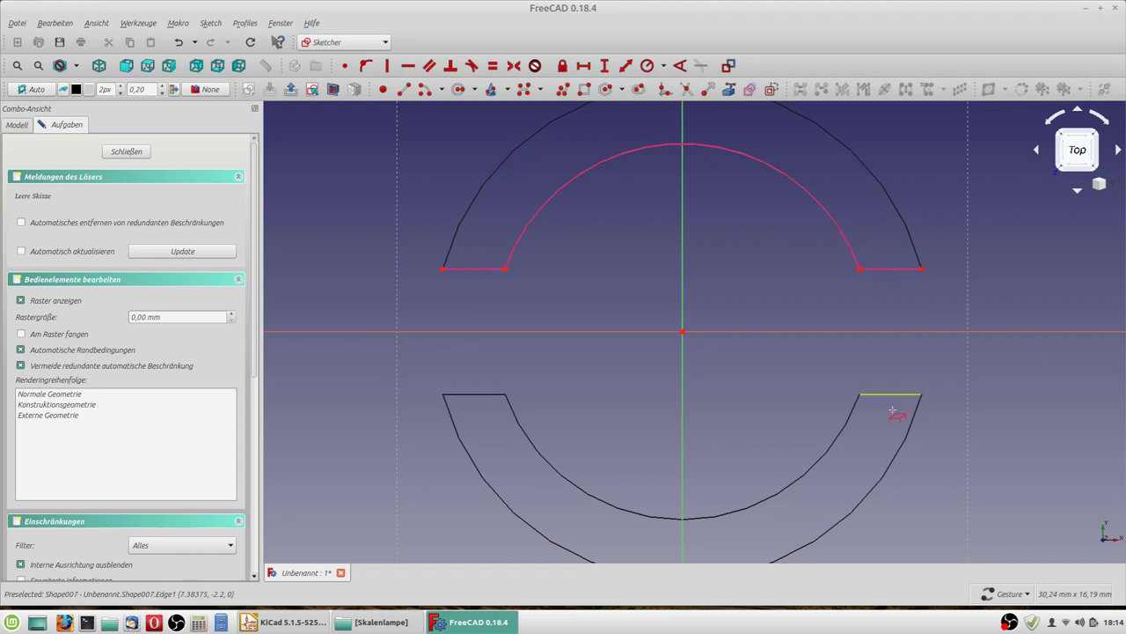
left_click(893, 395)
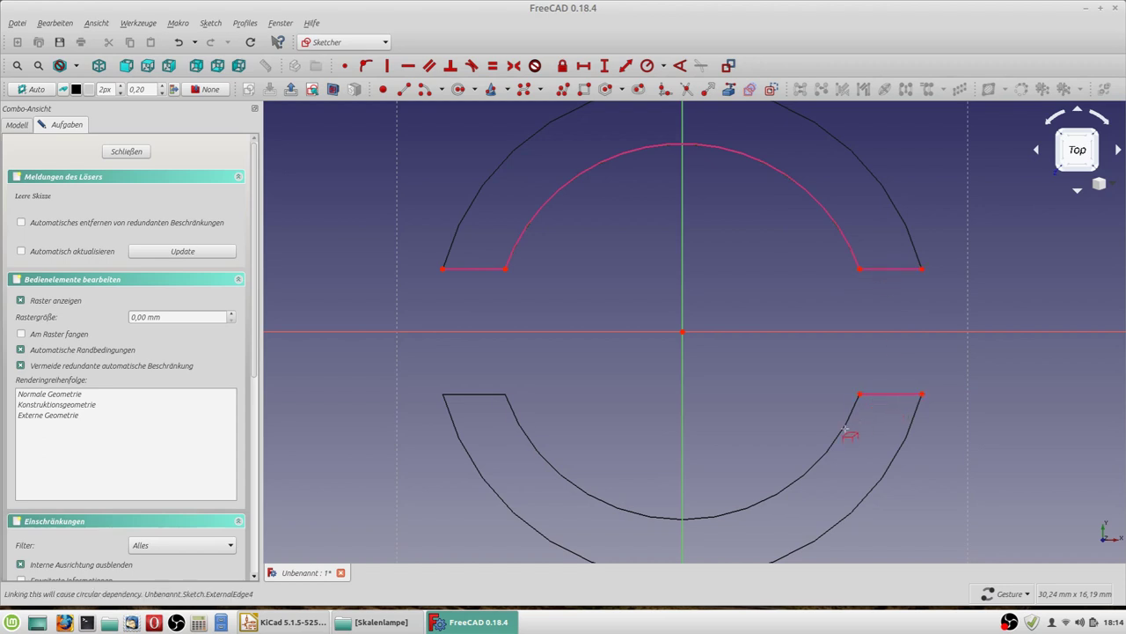
left_click(845, 431)
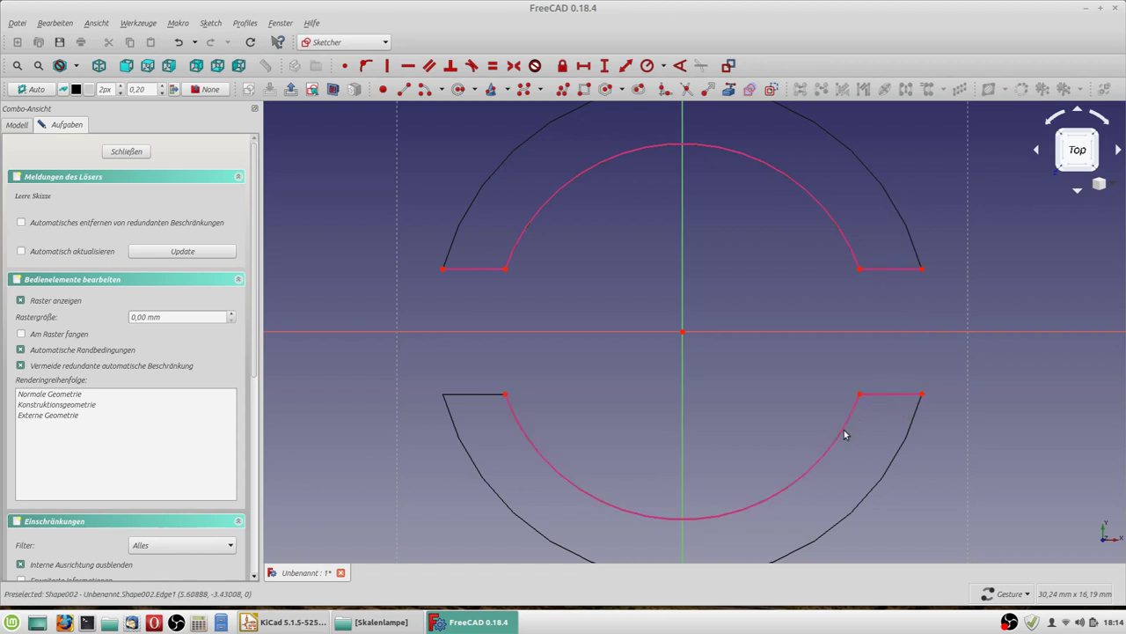
left_click(490, 396)
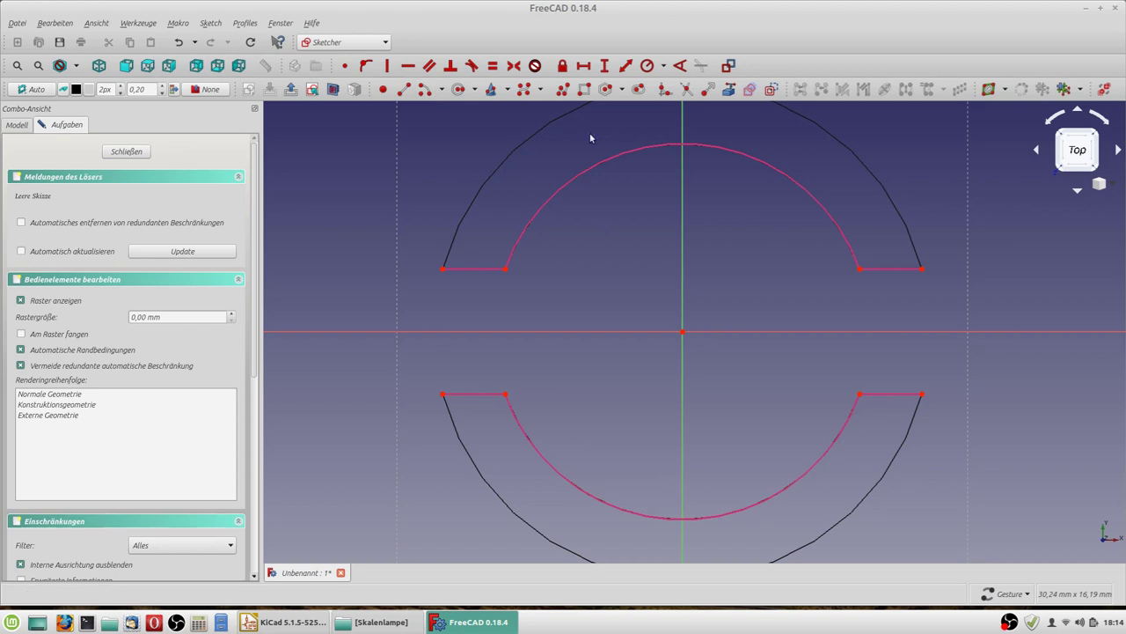
Trace the upper inner arc with a centre-point arc on the origin, ending at the inner points of the two upper short edges
left_click(425, 91)
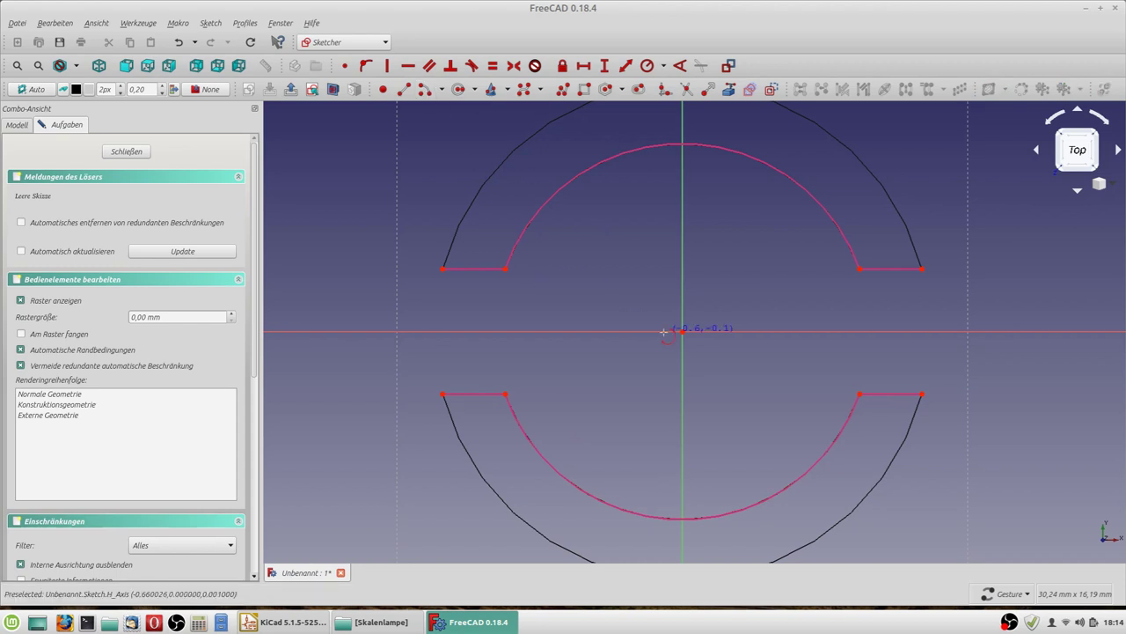
scroll(662, 328, "up", 4)
scroll(664, 329, "down", 3)
scroll(666, 331, "up", 2)
scroll(665, 331, "down", 2)
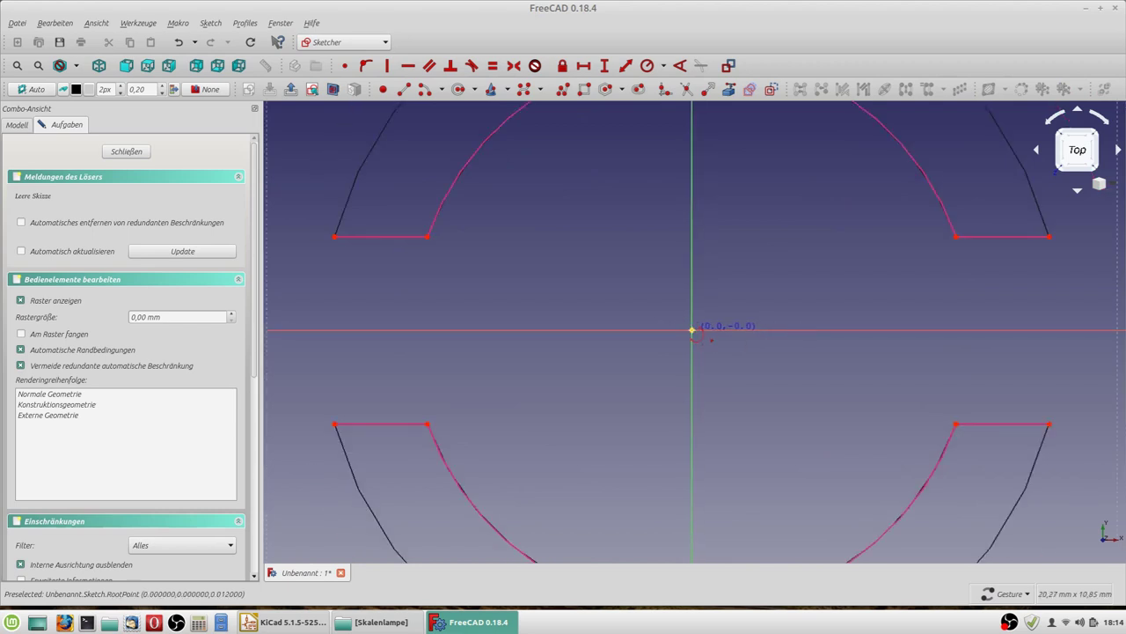
left_click(692, 331)
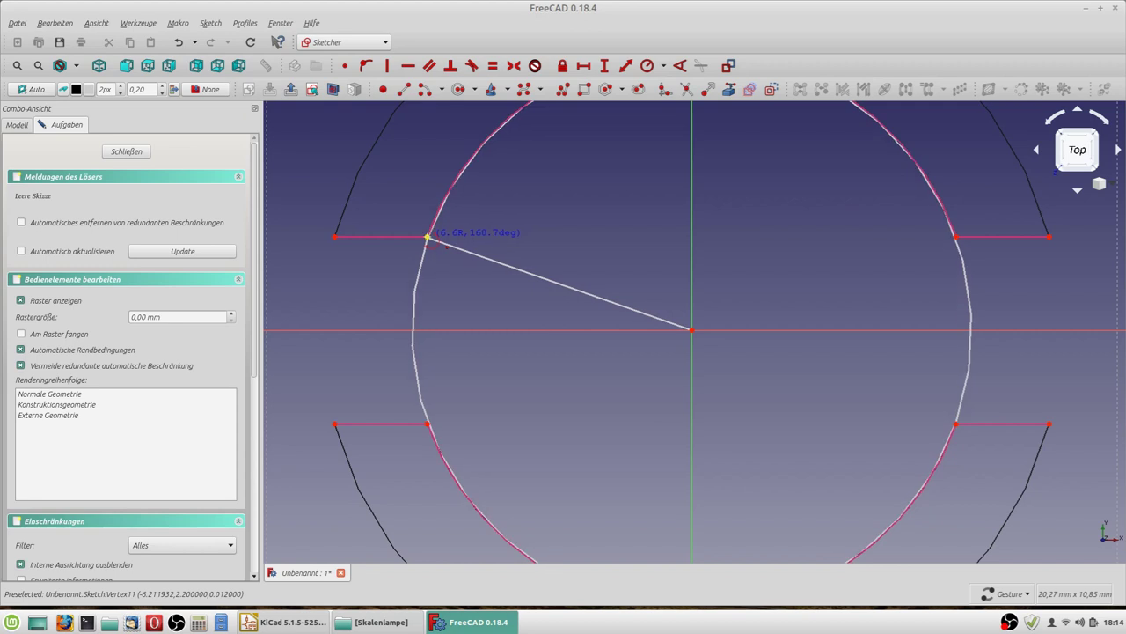
left_click(428, 236)
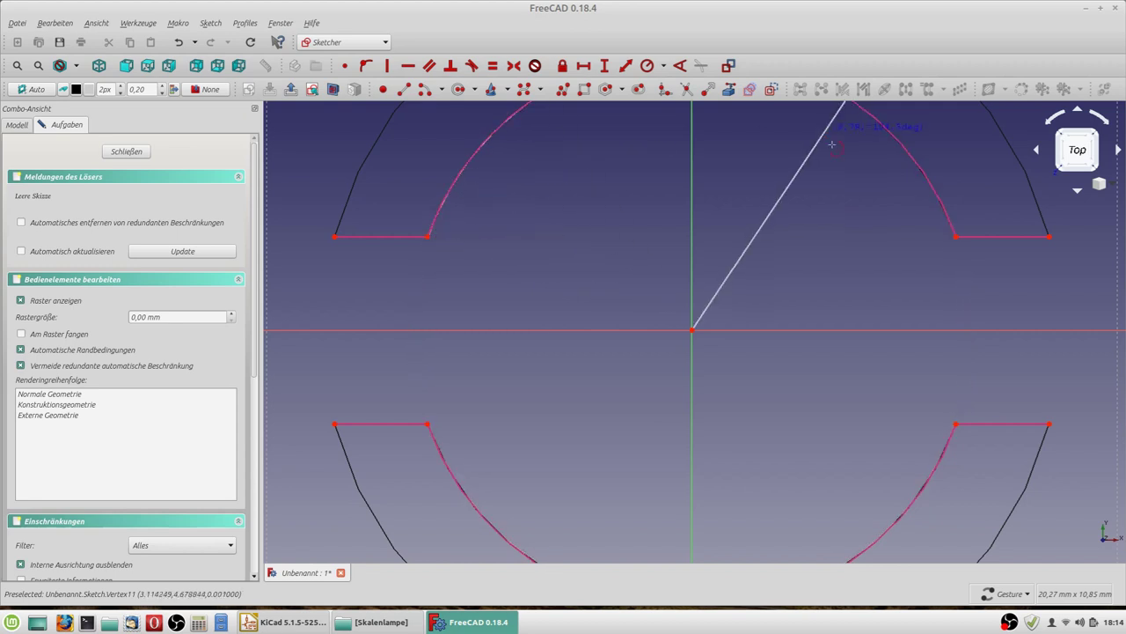
left_click(955, 234)
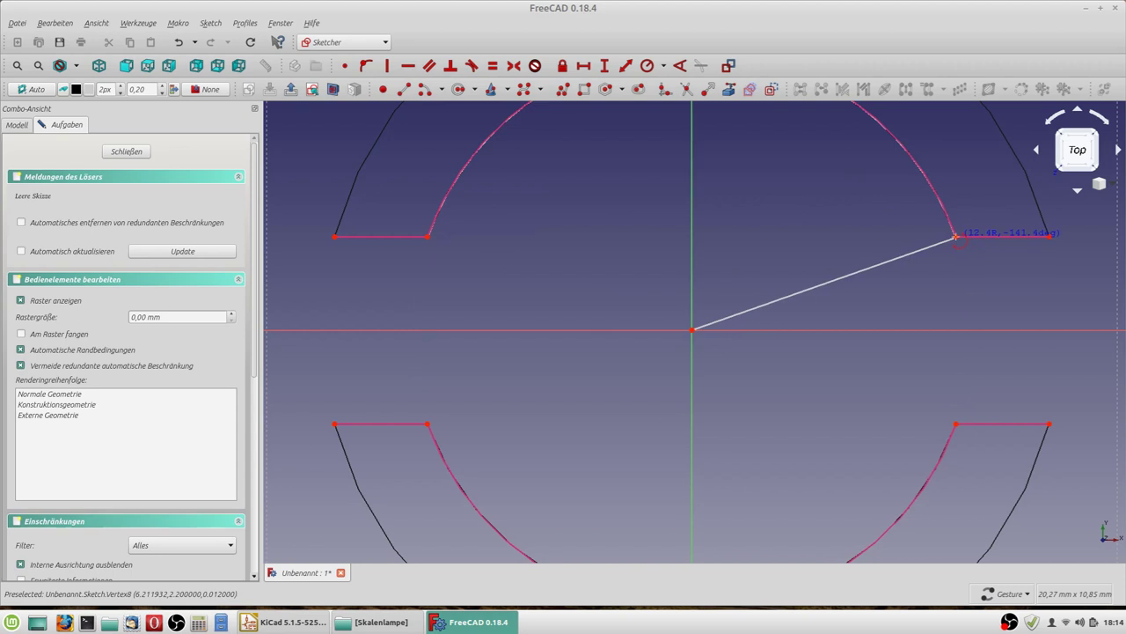
left_click(955, 235)
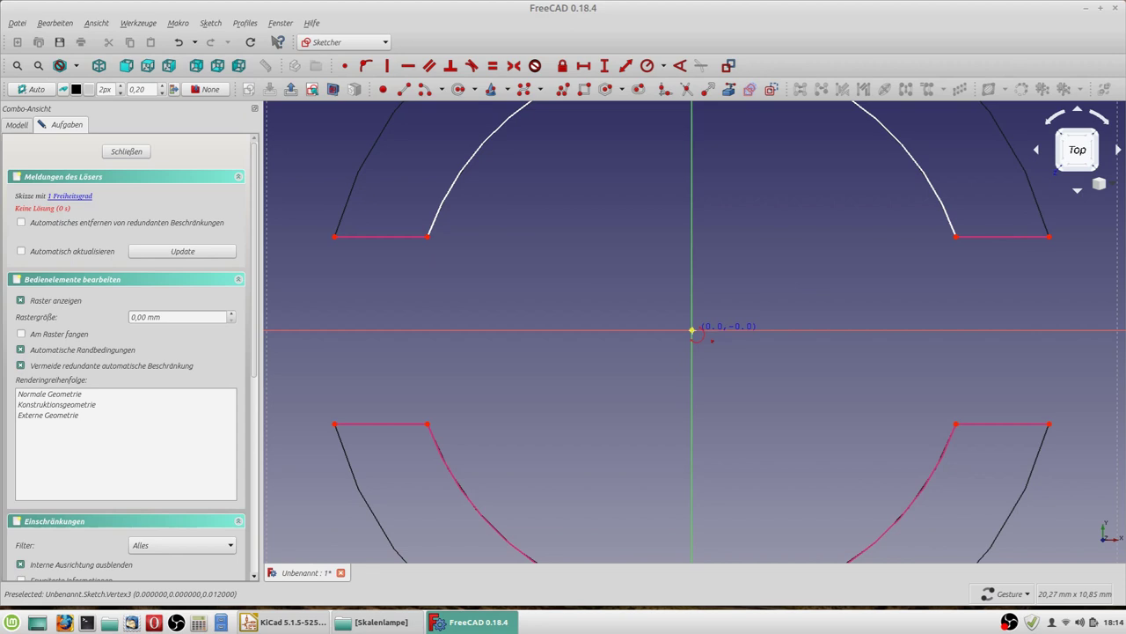
Trace the lower inner arc from the origin, running from its right endpoint to its left endpoint
left_click(693, 331)
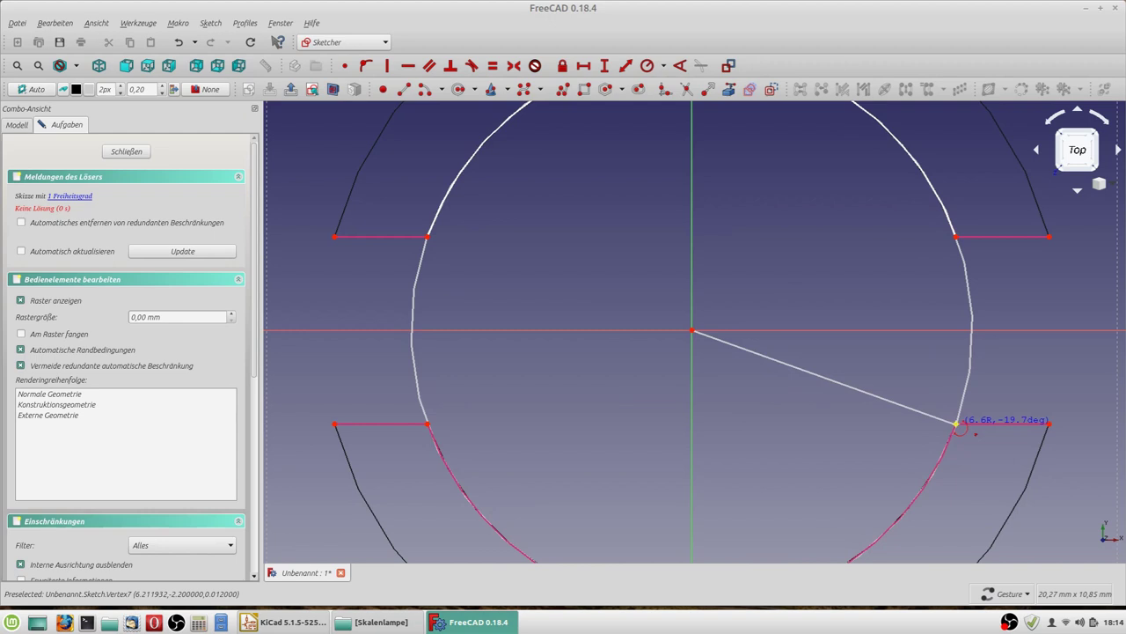
left_click(955, 424)
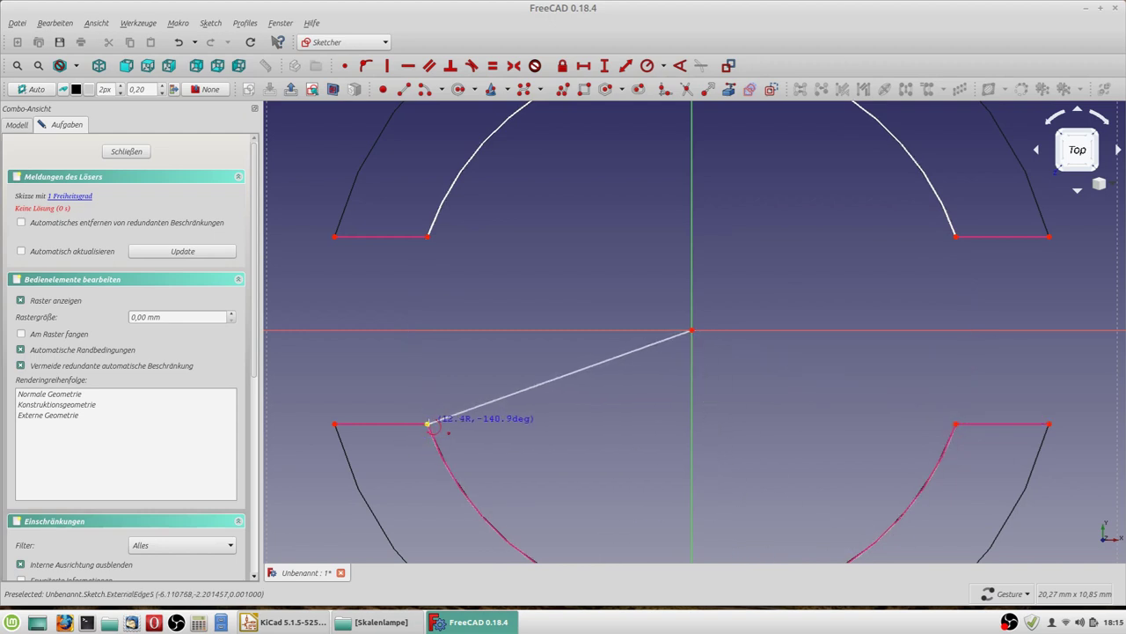
left_click(429, 424)
Trace a polyline from the upper arc's right end along the short edge and vertically down to the lower right outer corner
scroll(512, 361, "down", 3)
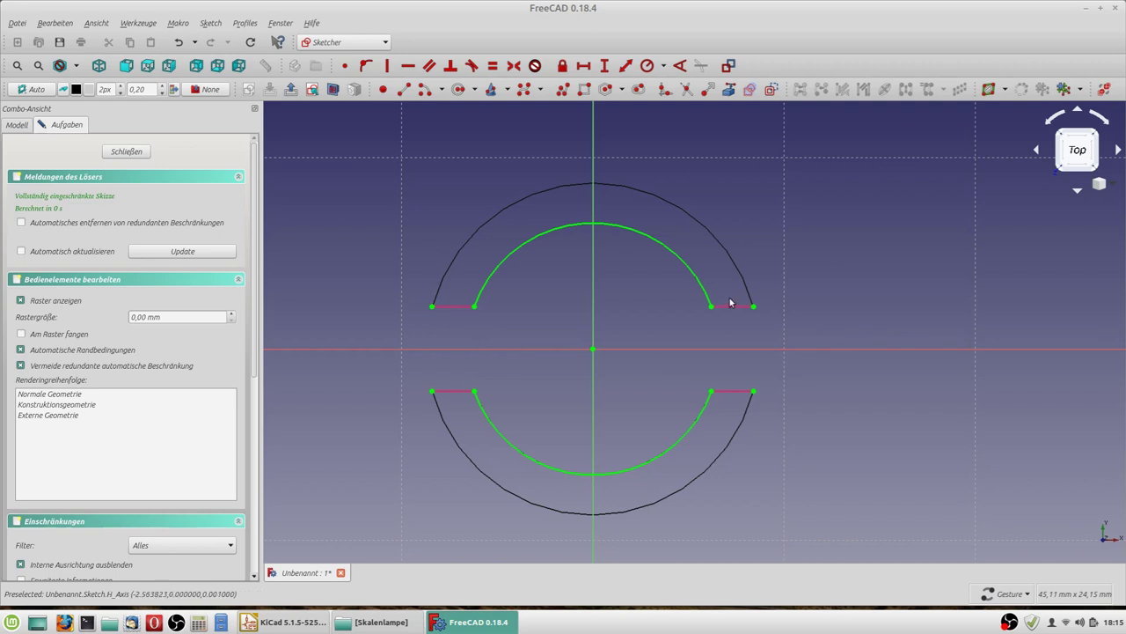
scroll(729, 302, "up", 4)
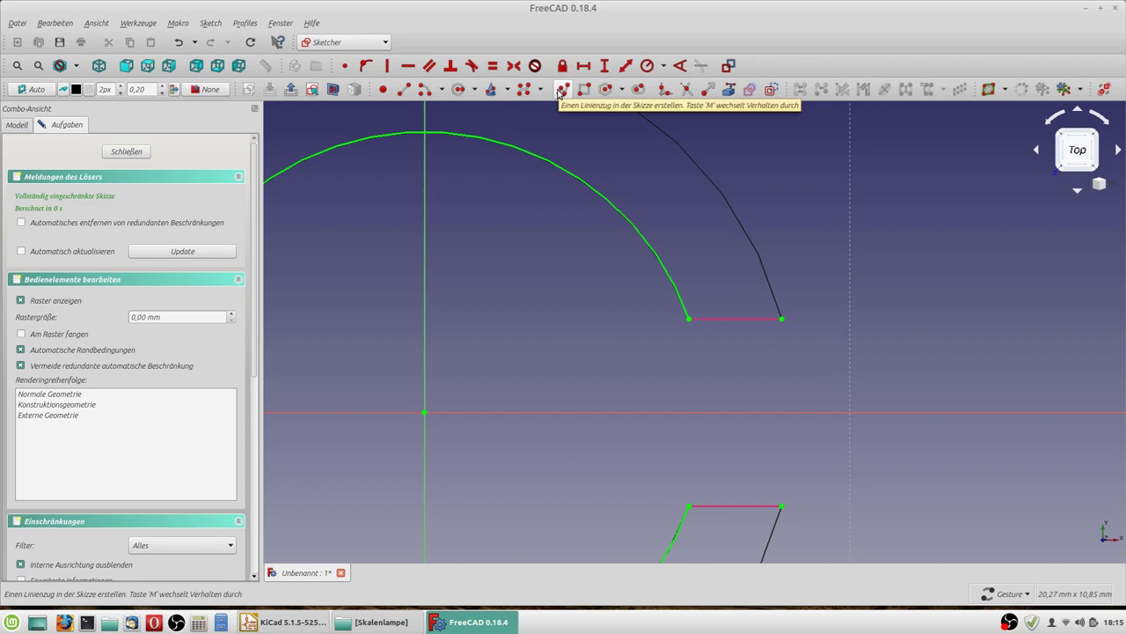
left_click(561, 90)
scroll(715, 325, "up", 4)
scroll(713, 327, "up", 2)
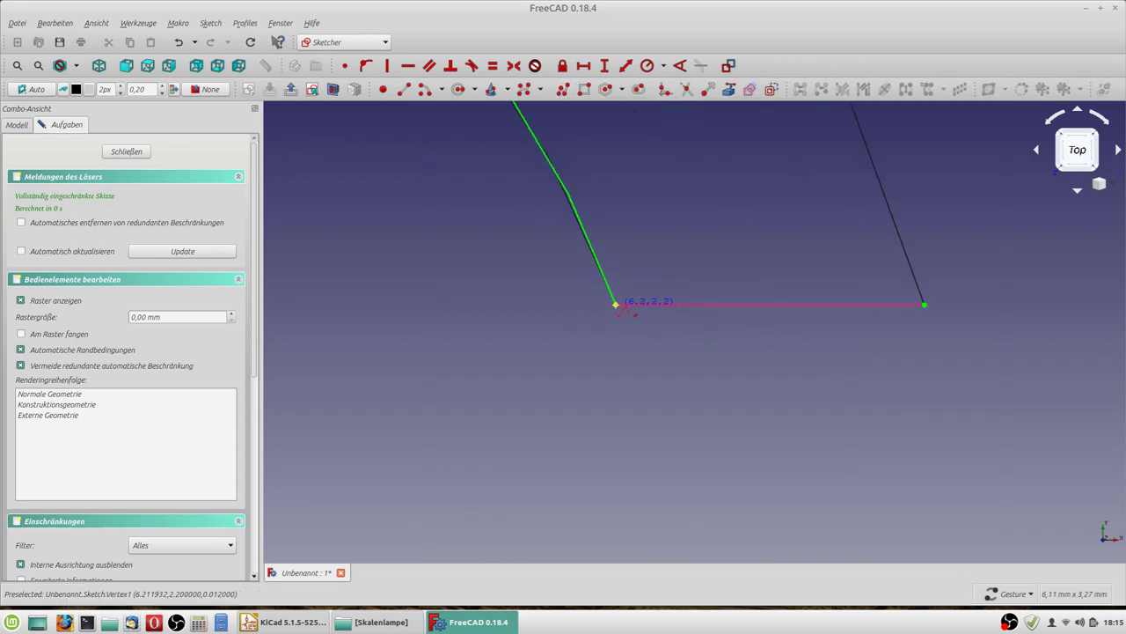
left_click(616, 305)
left_click(658, 425)
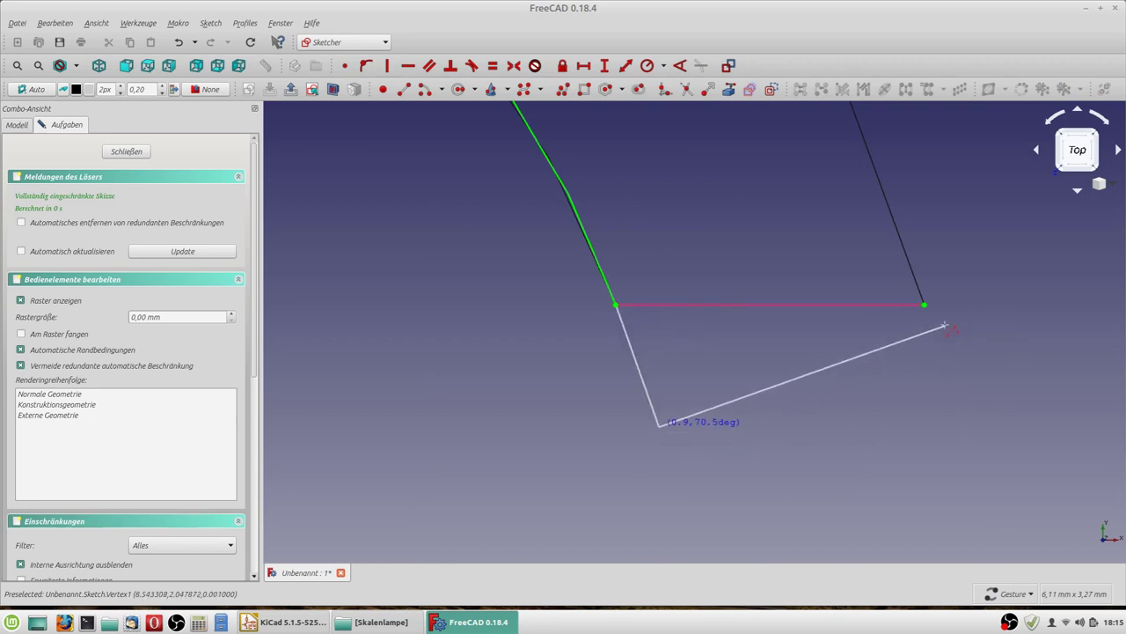
key("BackSpace")
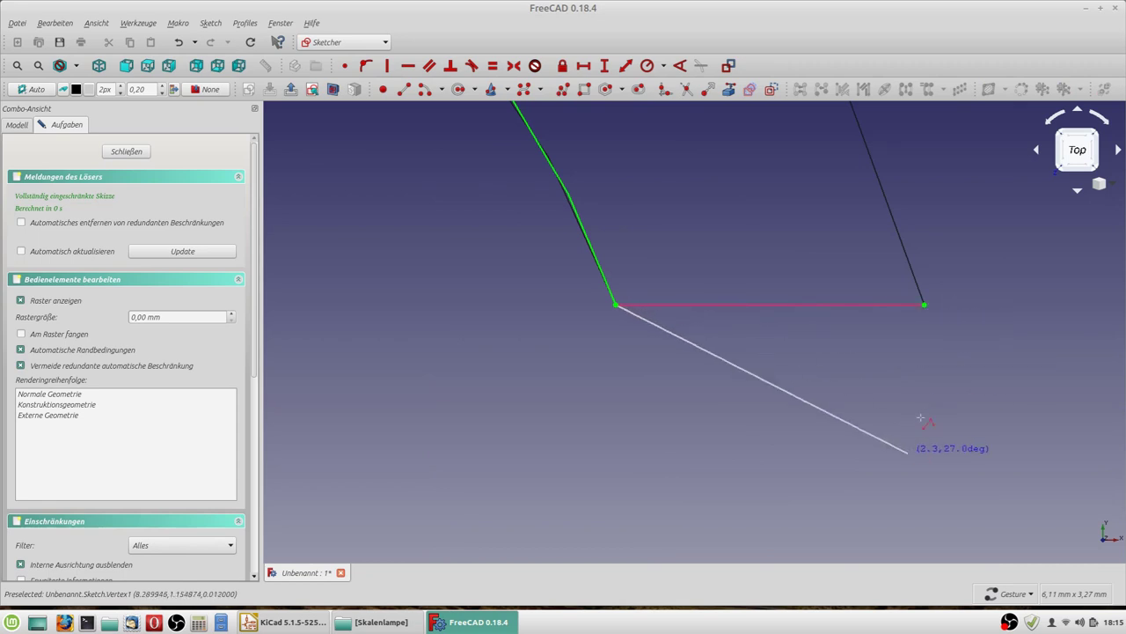
left_click(924, 304)
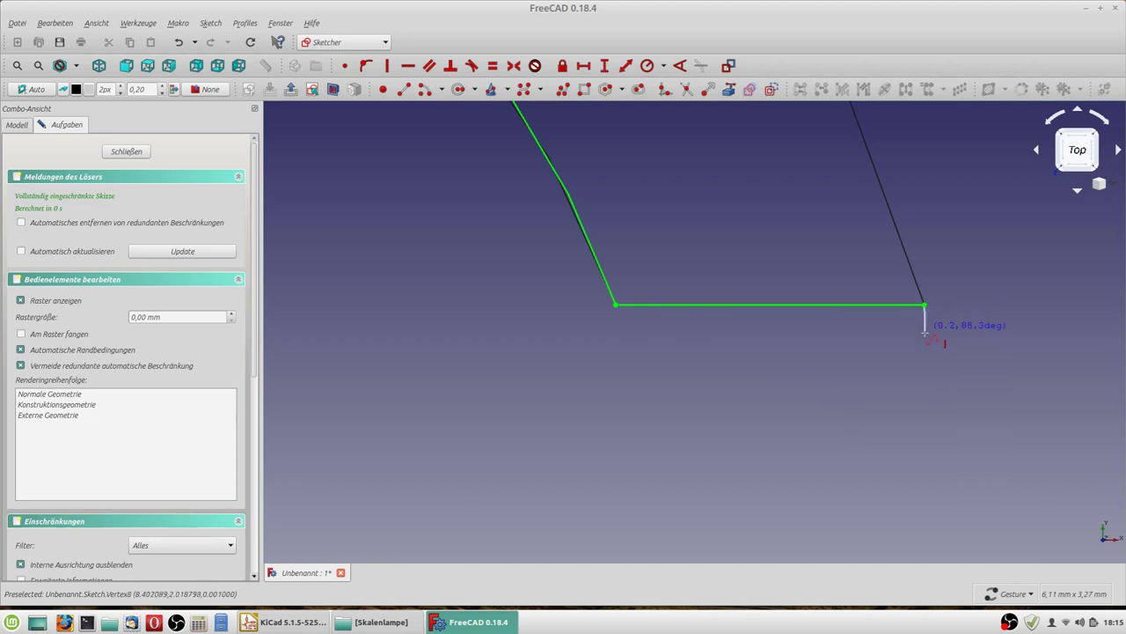
scroll(926, 431, "down", 8)
scroll(933, 484, "up", 10)
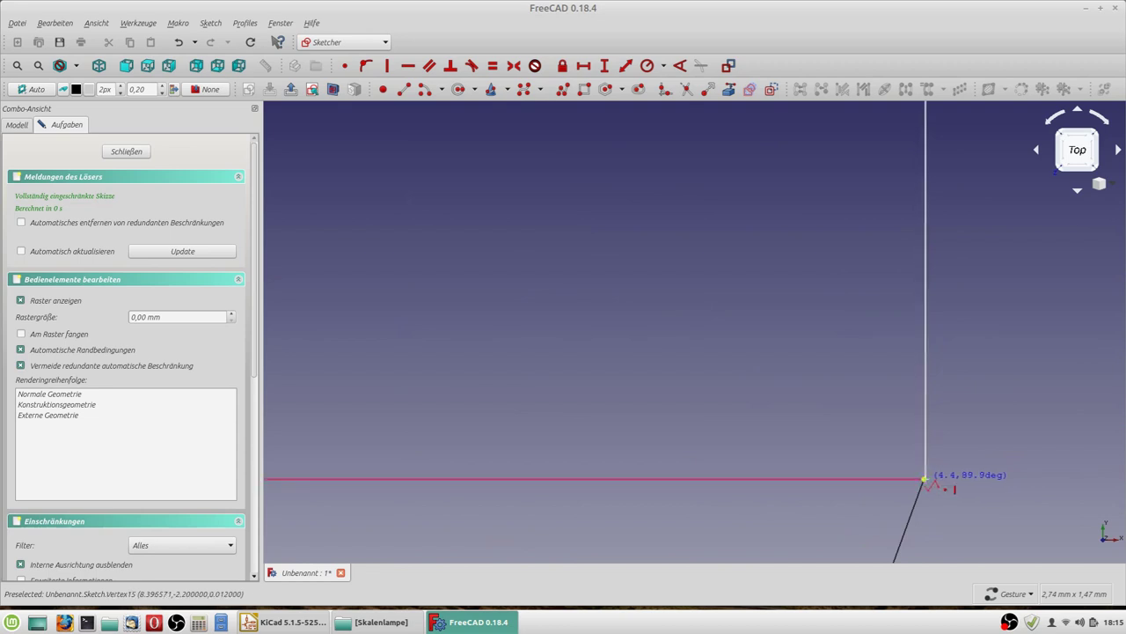
left_click(924, 480)
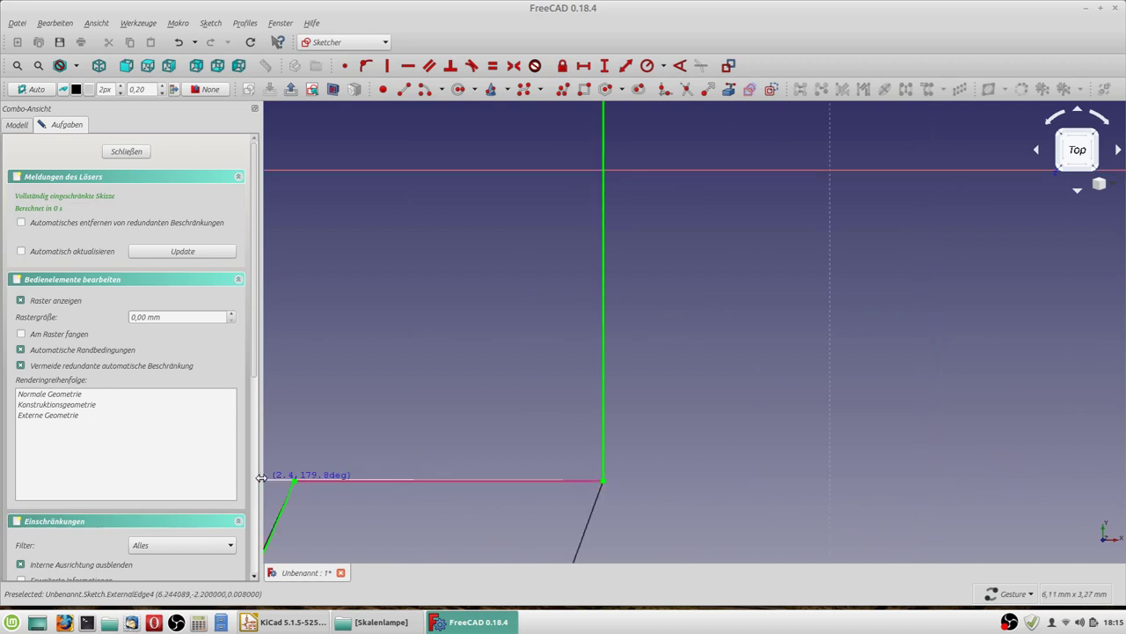
Try to continue the polyline along the lower right short edge to the lower arc's end, and undo that segment
key("Left")
key("Left")
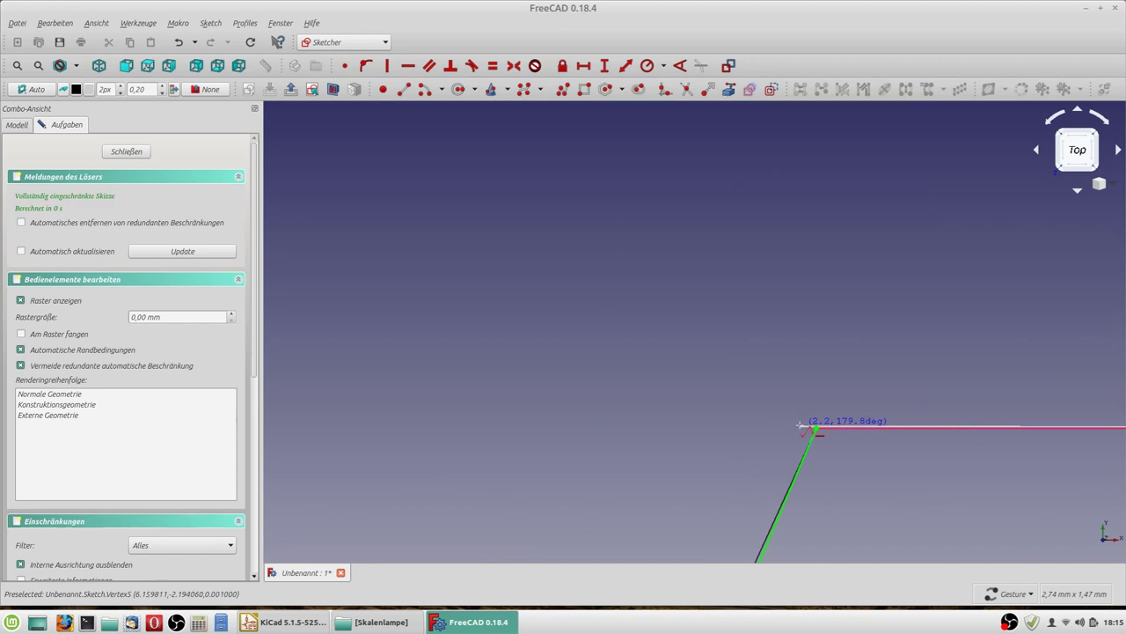
scroll(833, 417, "up", 4)
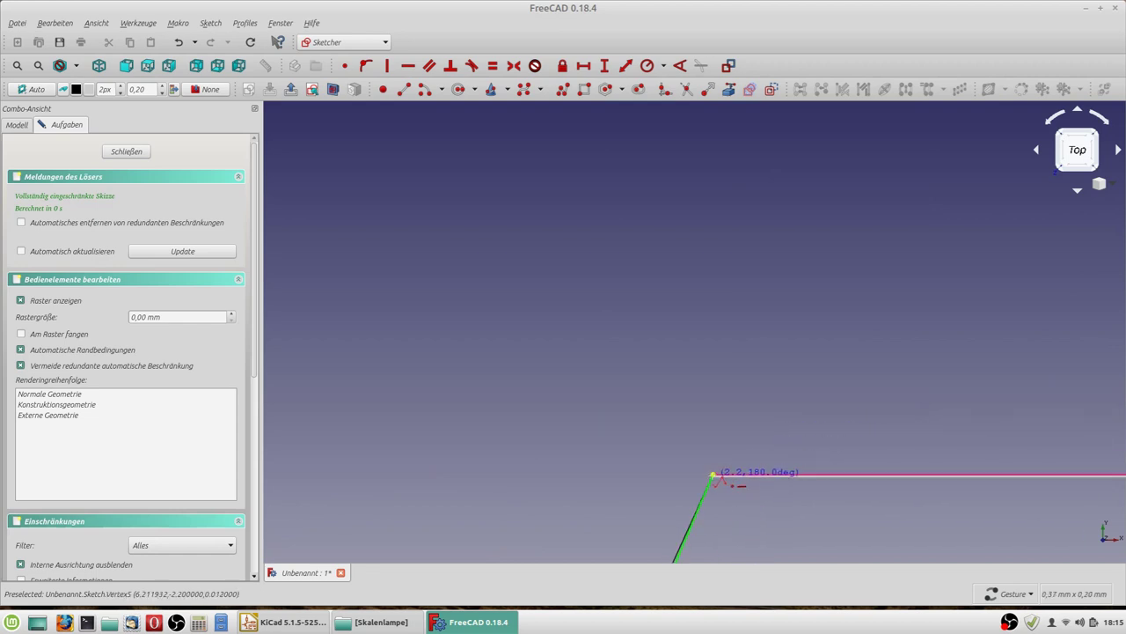
left_click(713, 475)
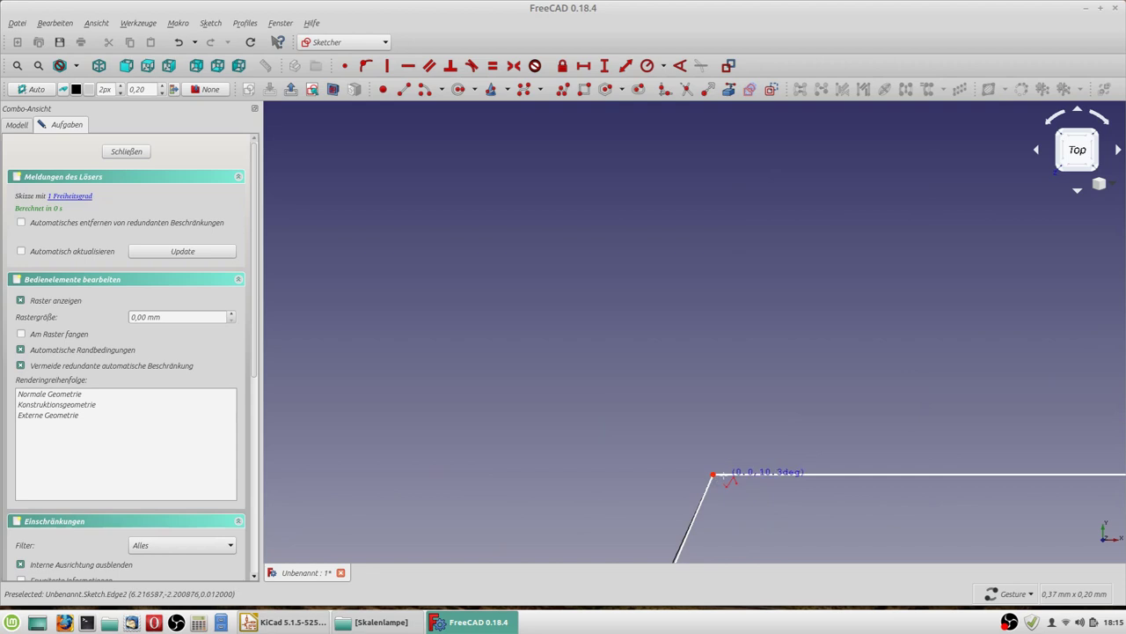
scroll(558, 291, "down", 18)
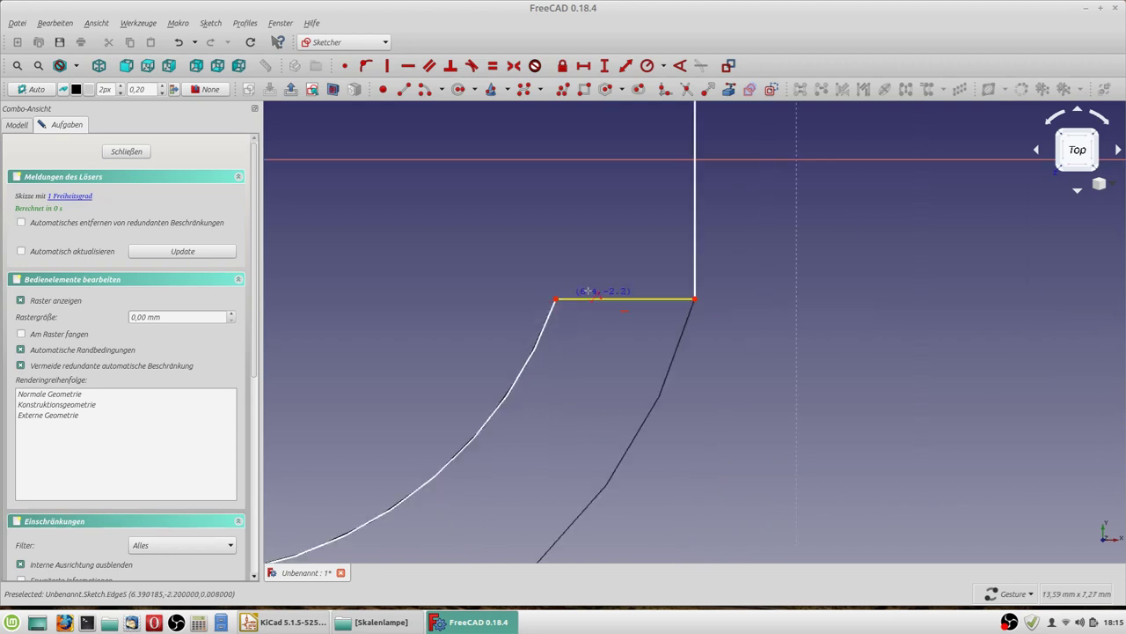
scroll(588, 291, "down", 8)
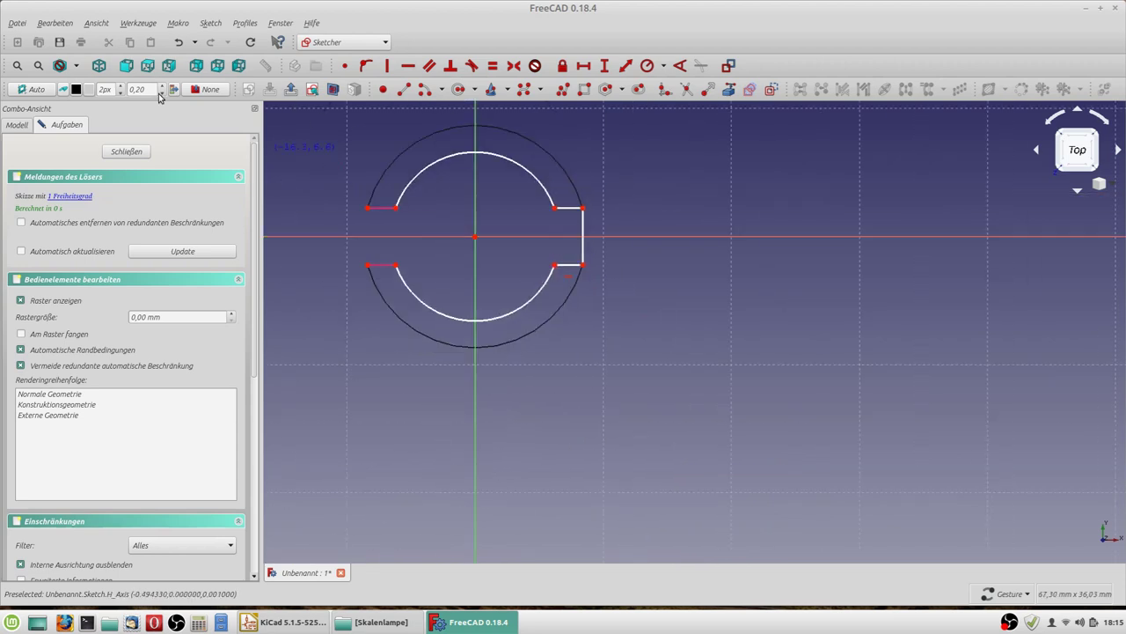
left_click(178, 43)
left_click(178, 42)
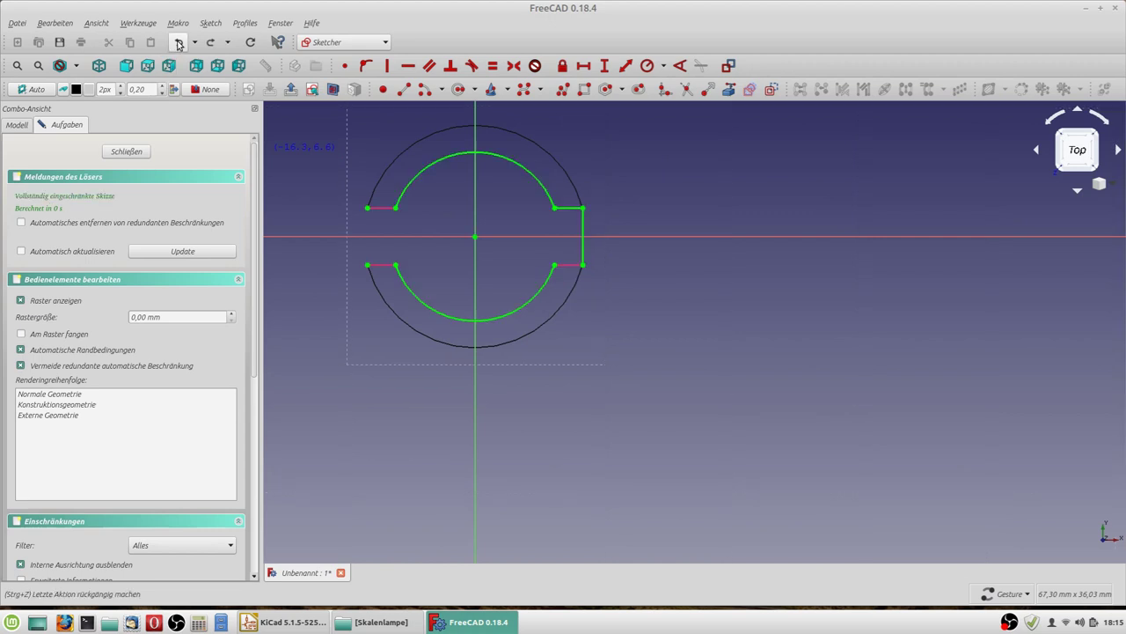
Trace the lower right short edge with a polyline from its outer corner to the lower arc's right end
scroll(552, 272, "up", 10)
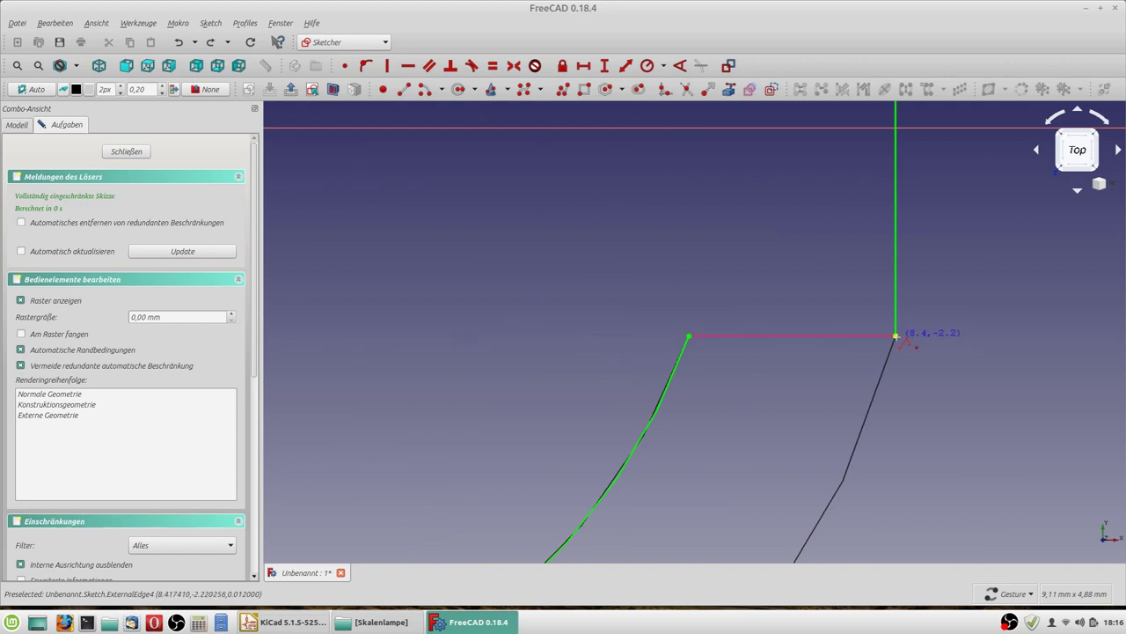
left_click(896, 335)
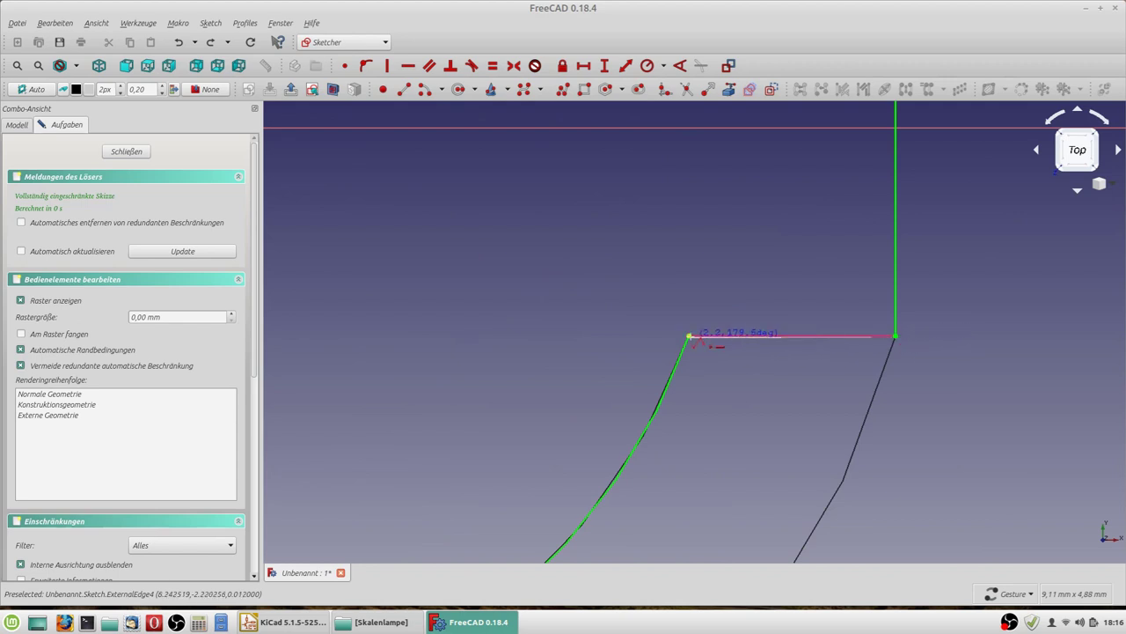
left_click(689, 335)
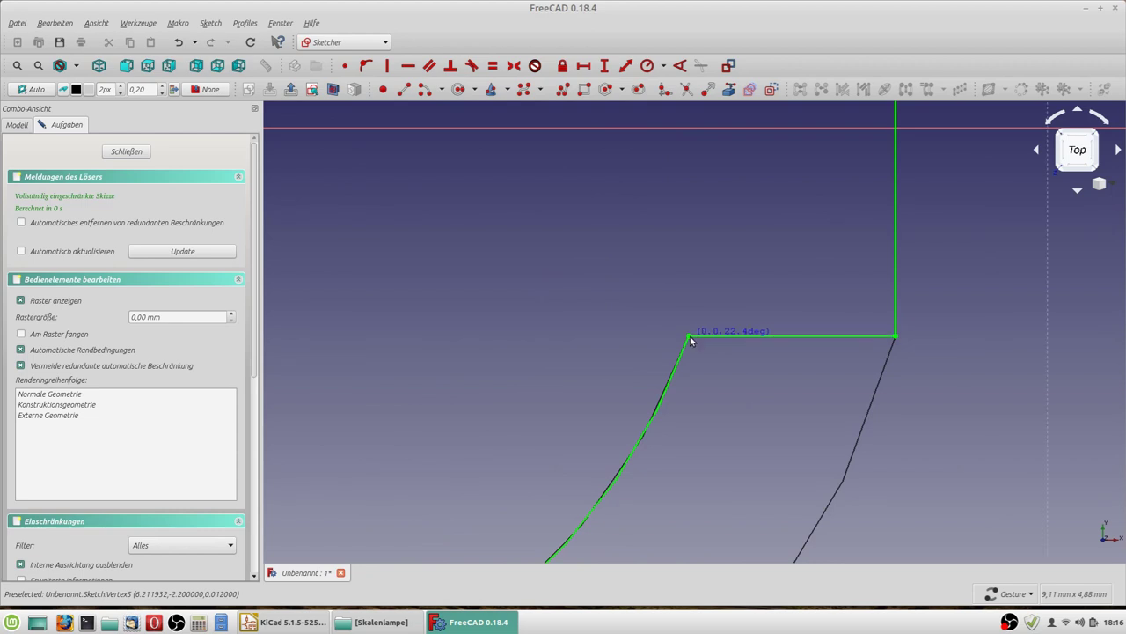
Start a polyline at the lower arc's left end and trace the lower left short edge to its outer corner
scroll(639, 343, "down", 2)
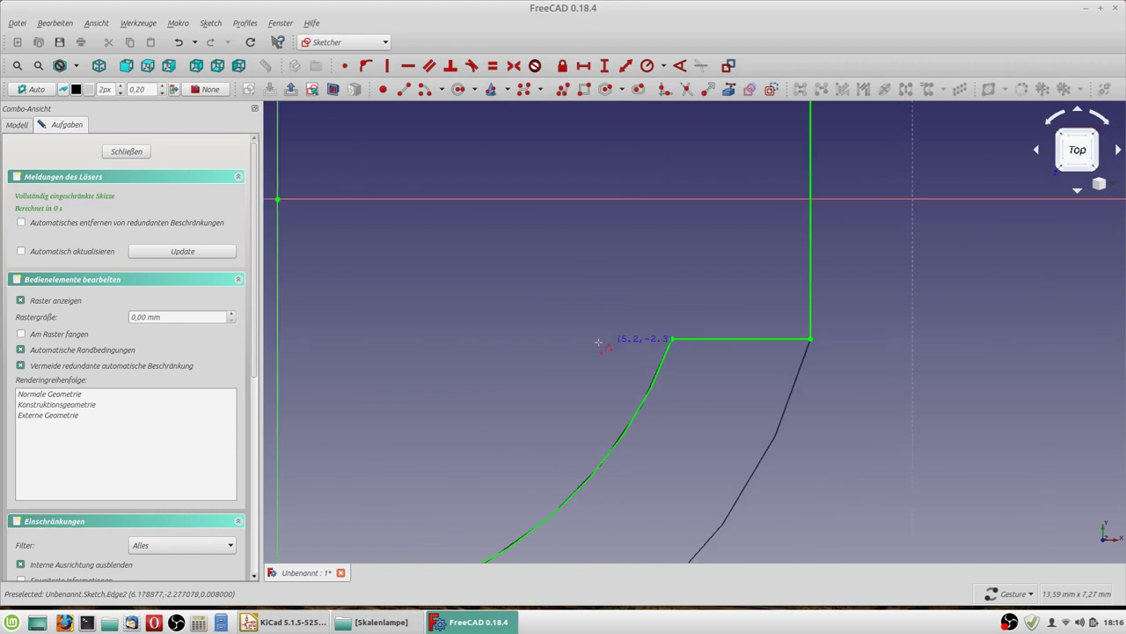
scroll(596, 340, "down", 5)
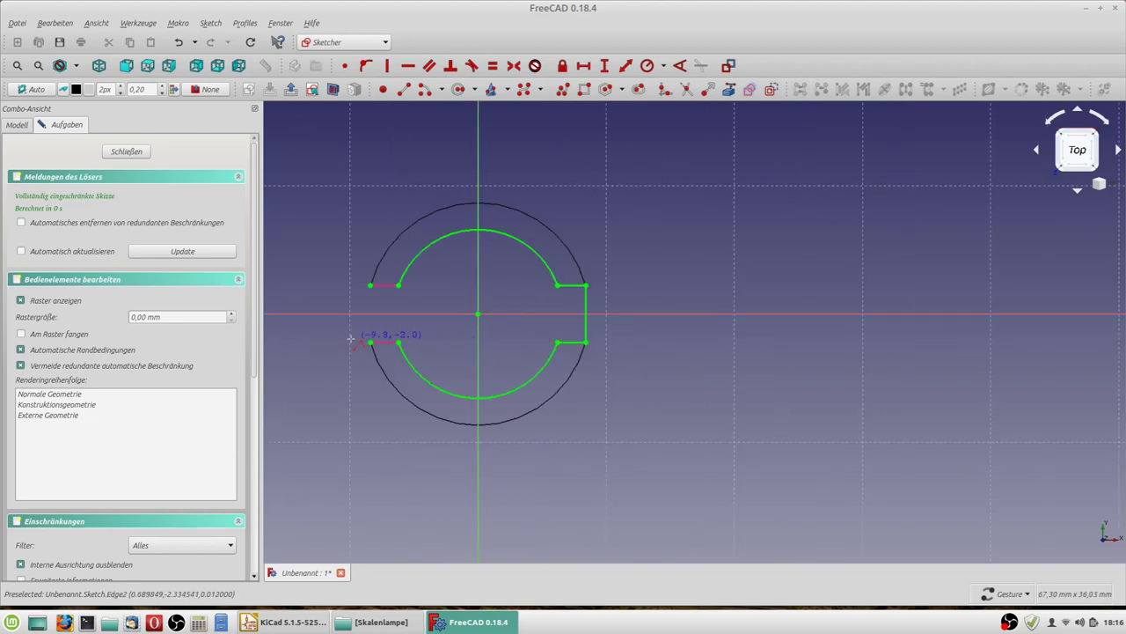
scroll(352, 337, "up", 6)
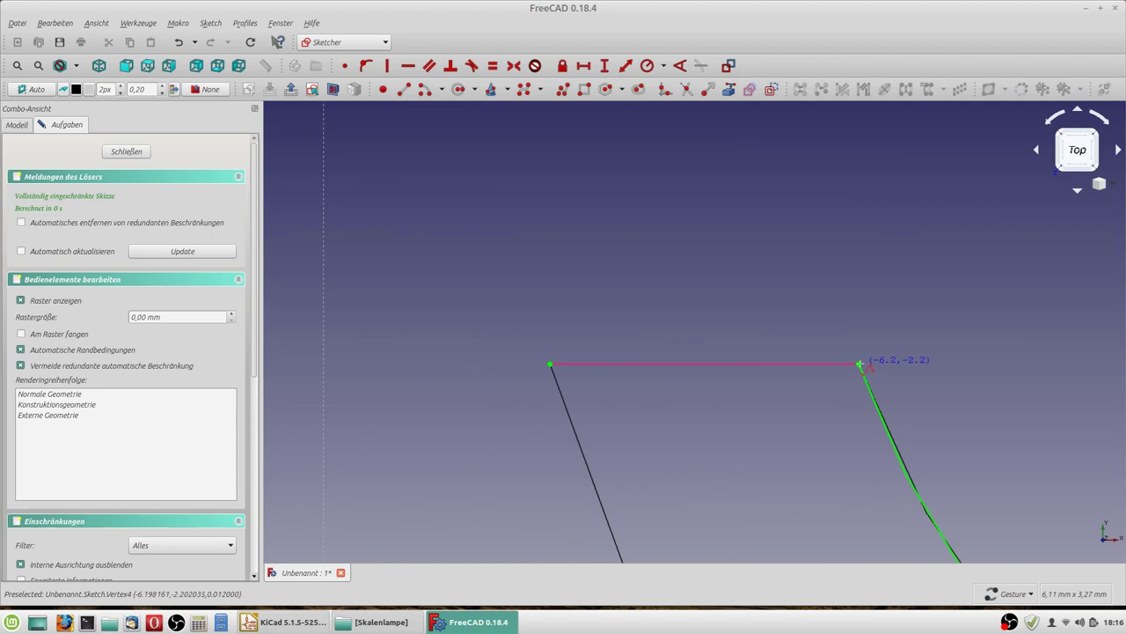
key("g")
key("m")
left_click(859, 365)
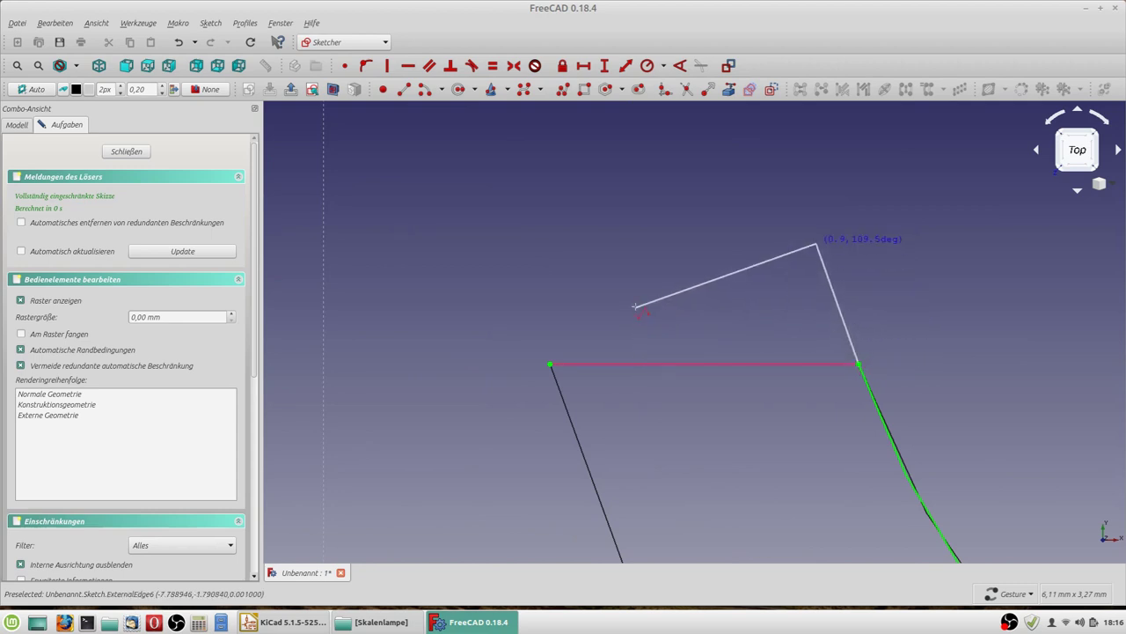
key("m")
key("m")
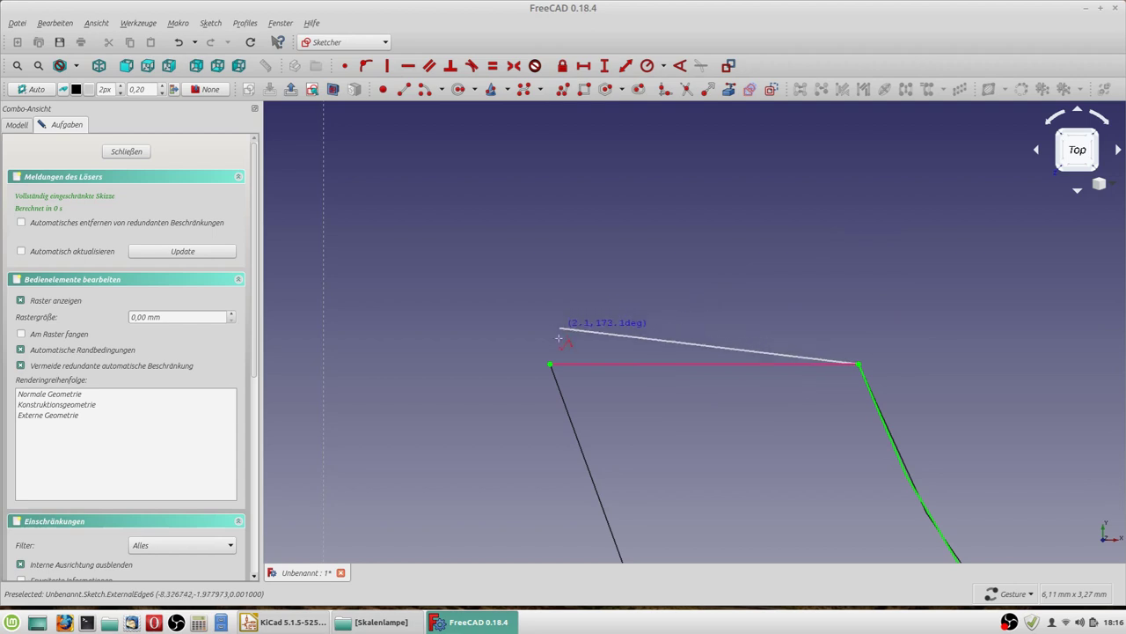
left_click(550, 363)
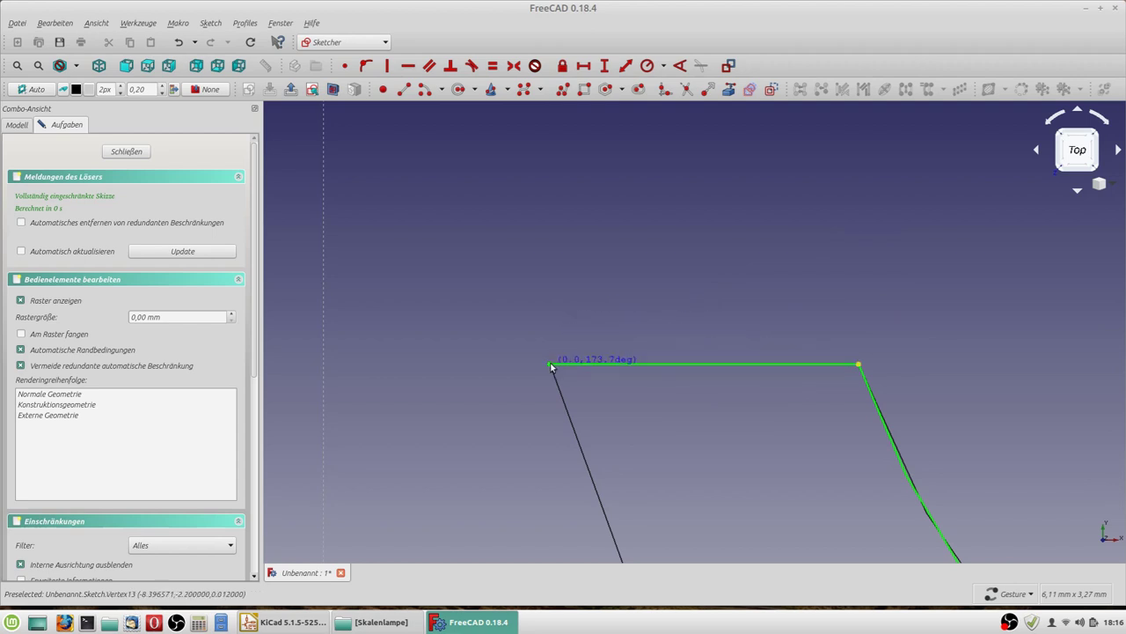
Continue the polyline vertically to the upper left outer corner and along the short edge to the upper arc's left end
scroll(552, 264, "down", 5)
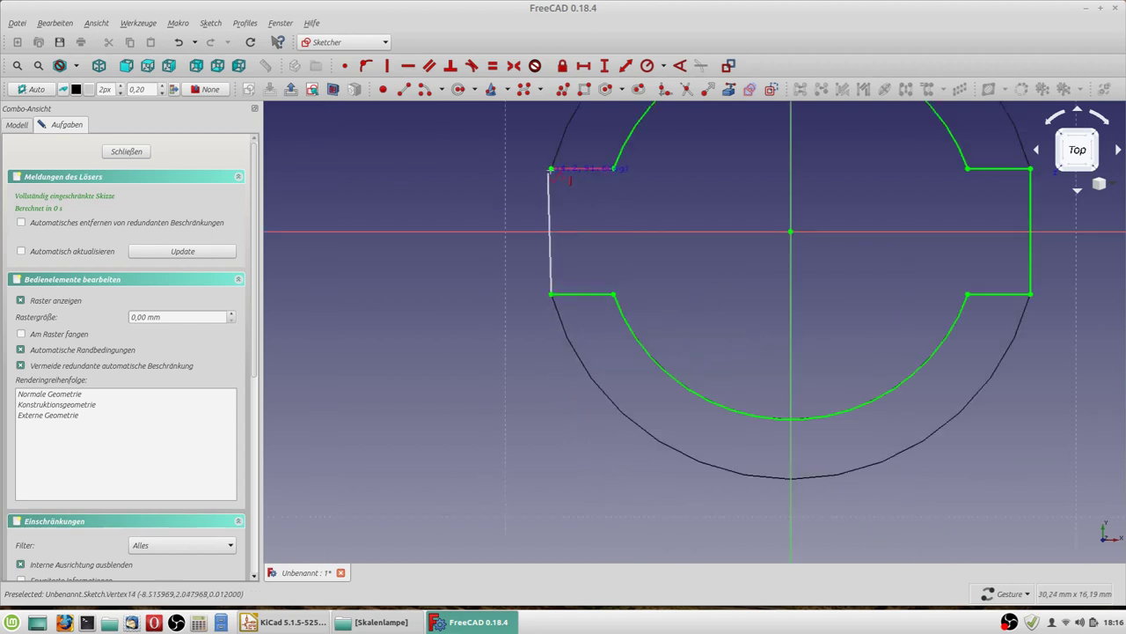
scroll(545, 182, "up", 10)
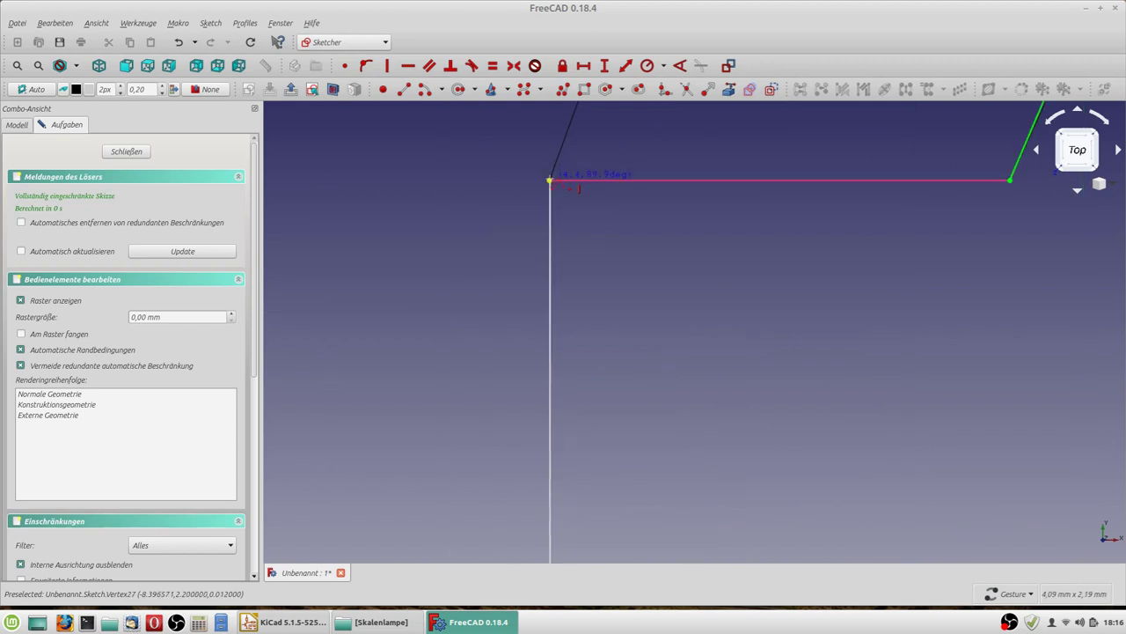
left_click(550, 182)
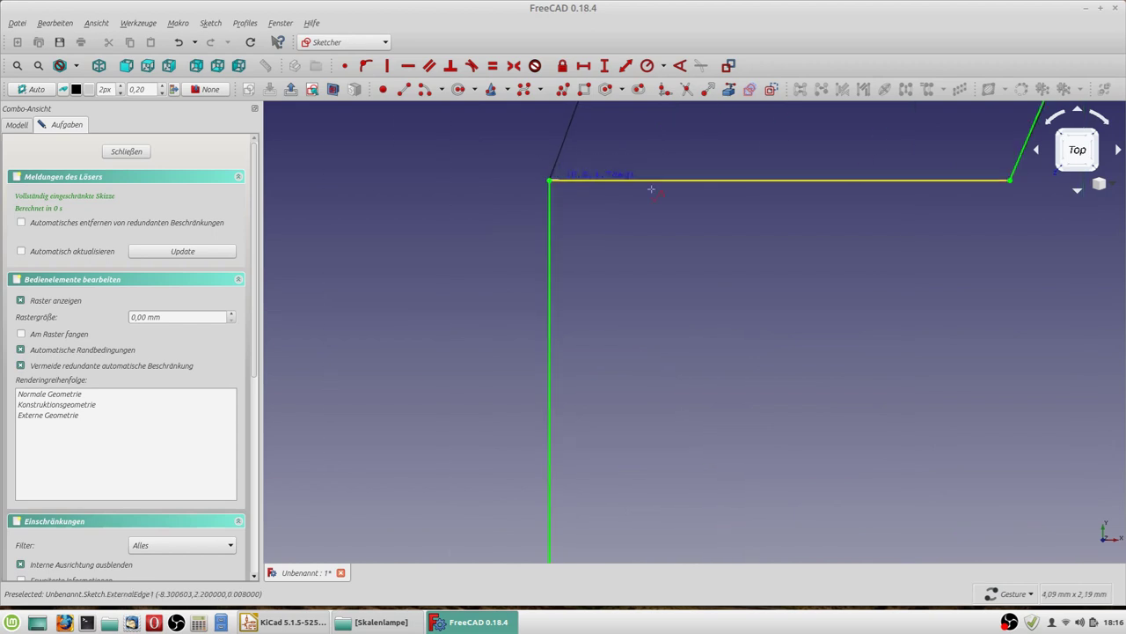
left_click(1011, 180)
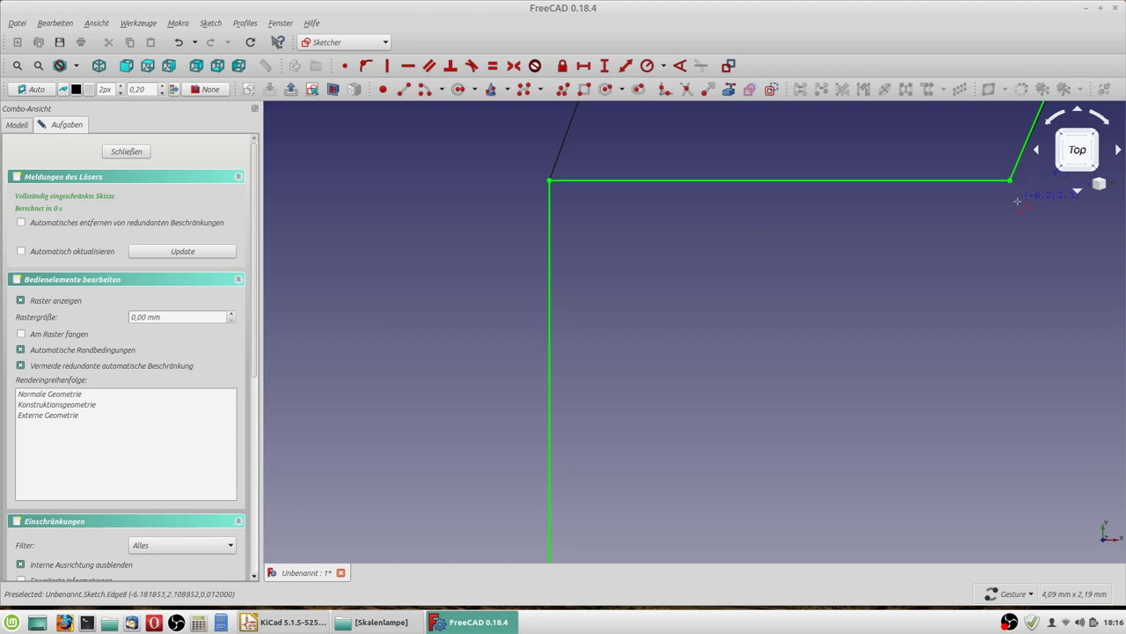
Finish editing the traced sketch and switch to the KiCadStepUp workbench
scroll(1014, 194, "down", 5)
key("v")
key("f")
scroll(563, 290, "down", 1)
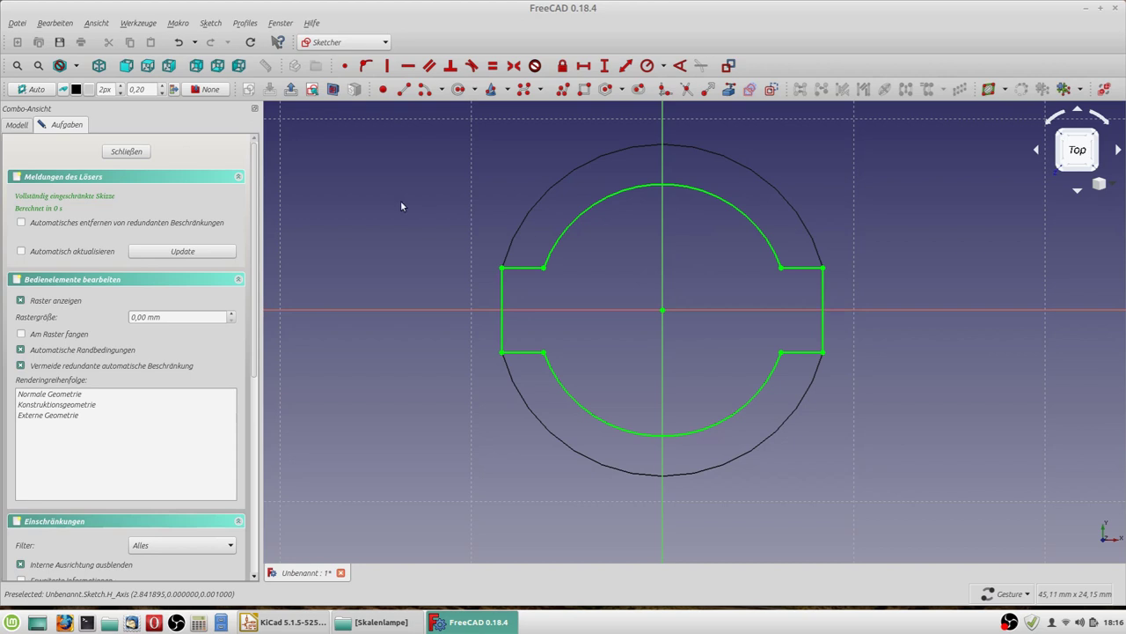
left_click(128, 153)
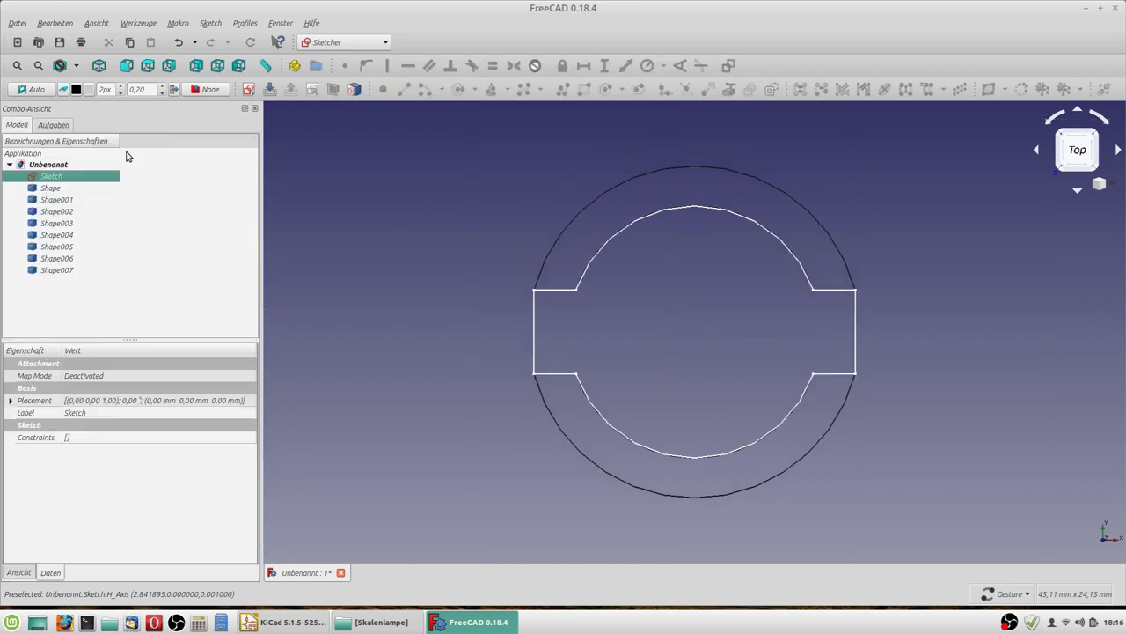
left_click(336, 44)
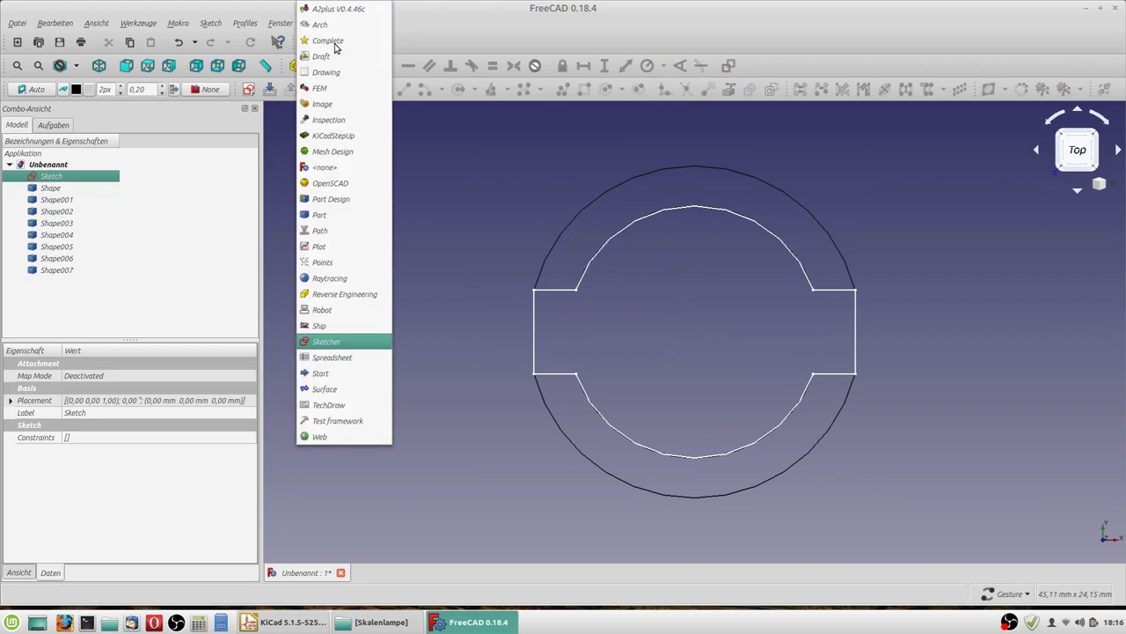
left_click(335, 137)
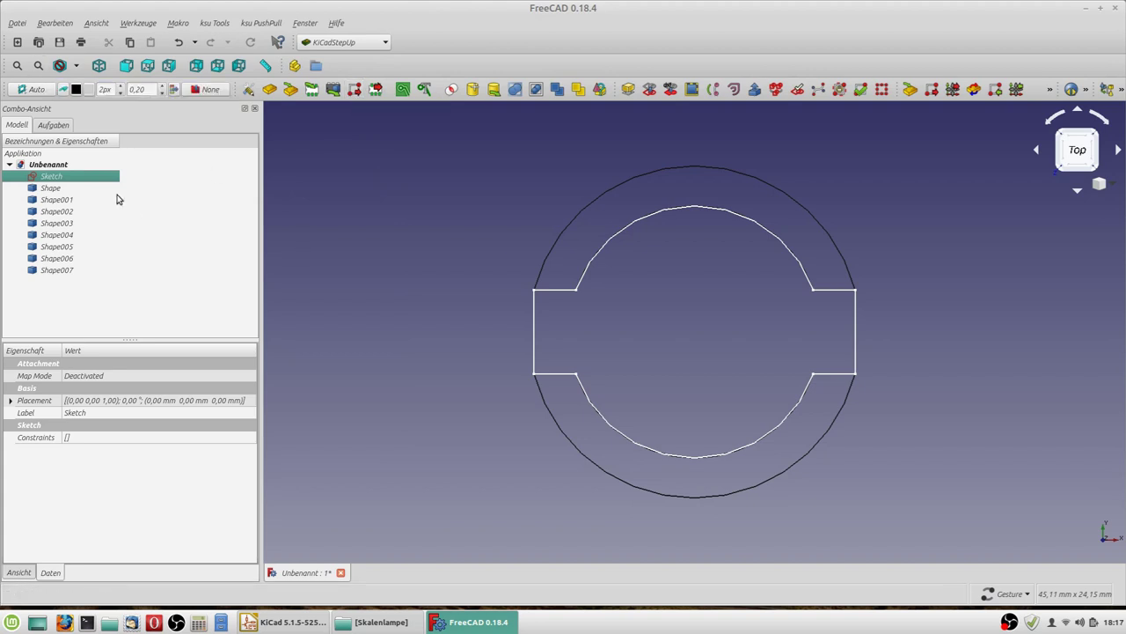
Export the traced sketch to the project's Mail folder in Autodesk DXF 2D format as Skalenlampe_gross_edge.dxf, accepting the current DXF settings
left_click(17, 23)
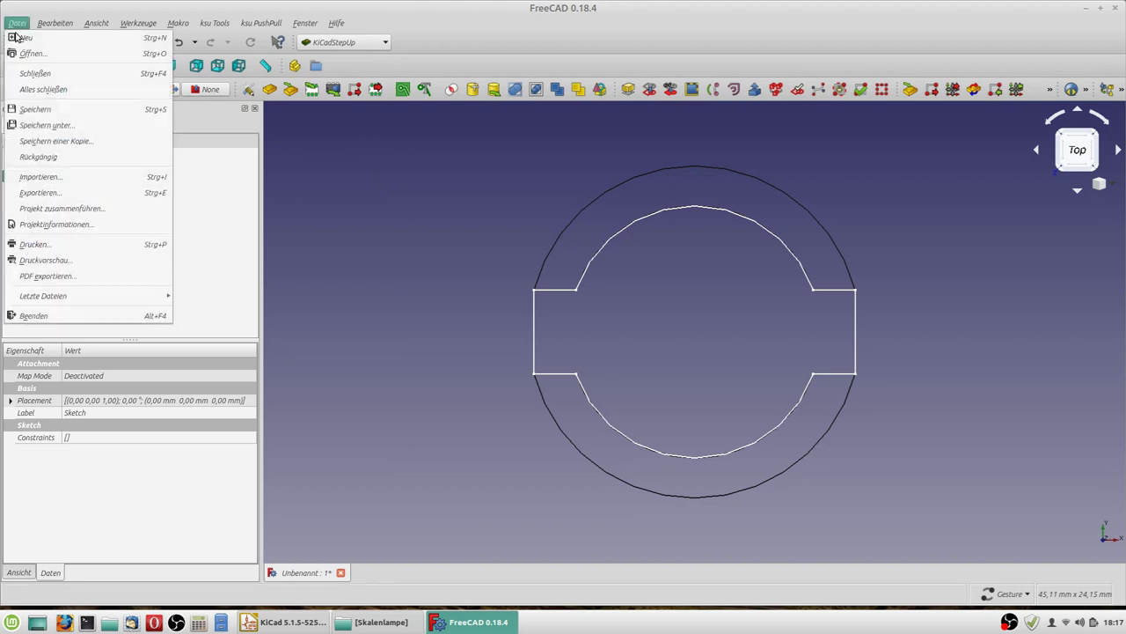
left_click(67, 195)
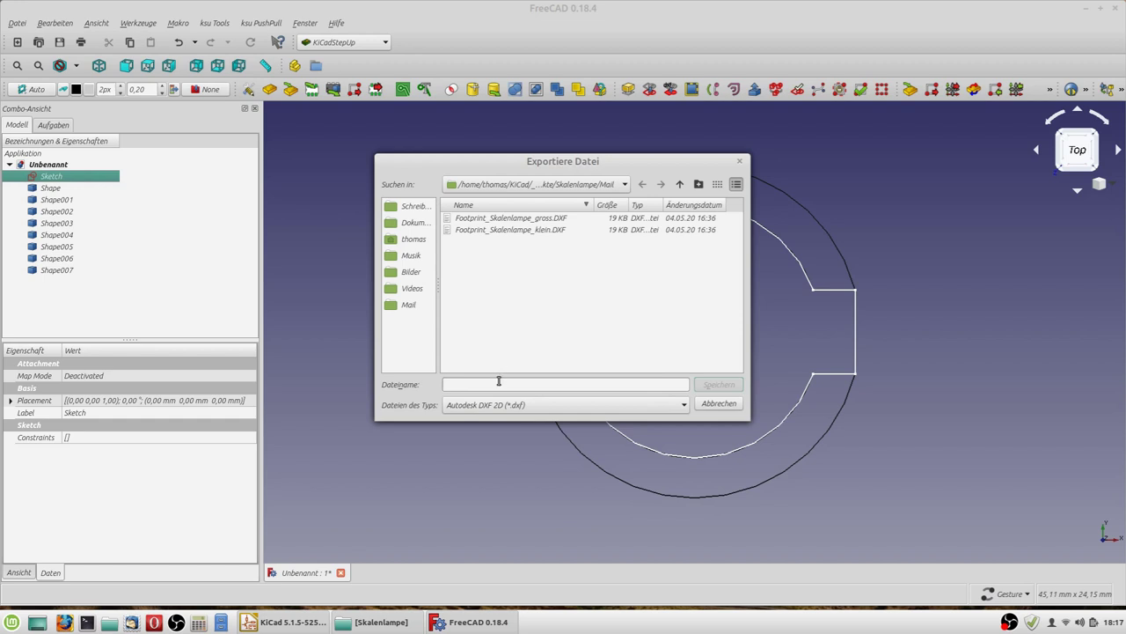
type("Ska")
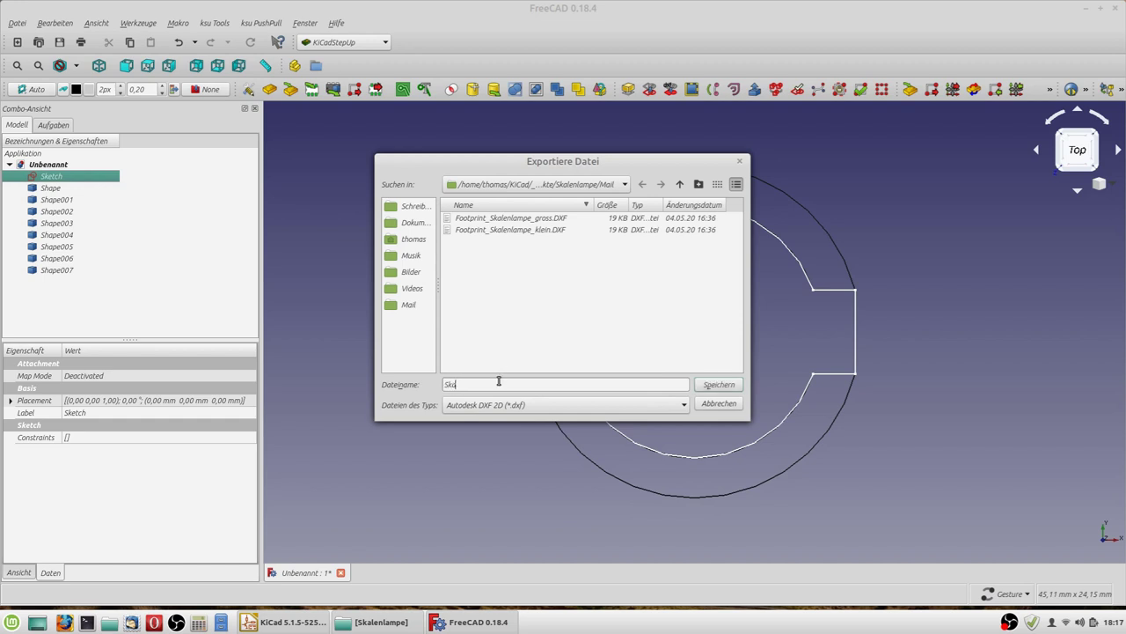
type("lenlampe_gross_edge.dxf")
left_click(720, 386)
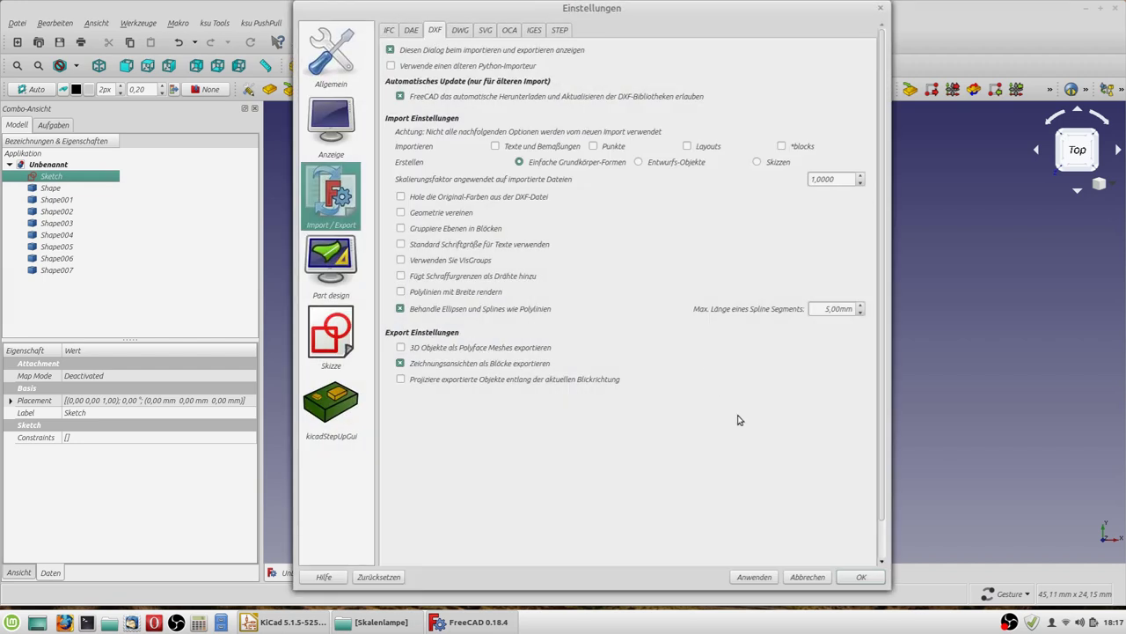
left_click(863, 579)
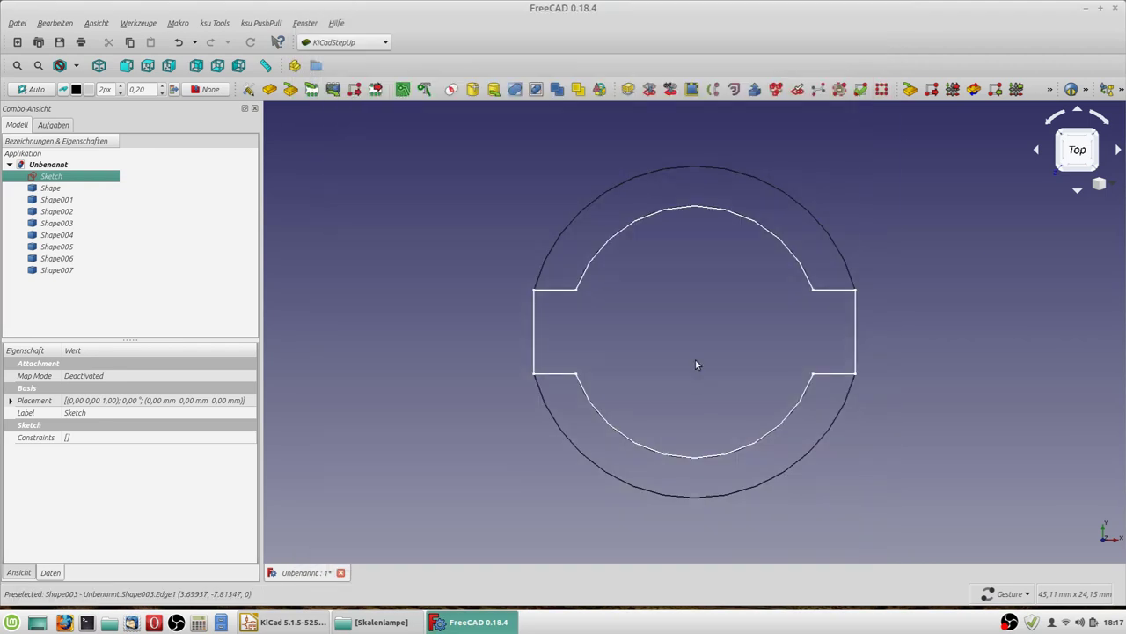
In KiCad's footprint editor, create a footprint named Skalenlampe_gross and move its two texts clear of the origin toward the upper right
left_click(1086, 8)
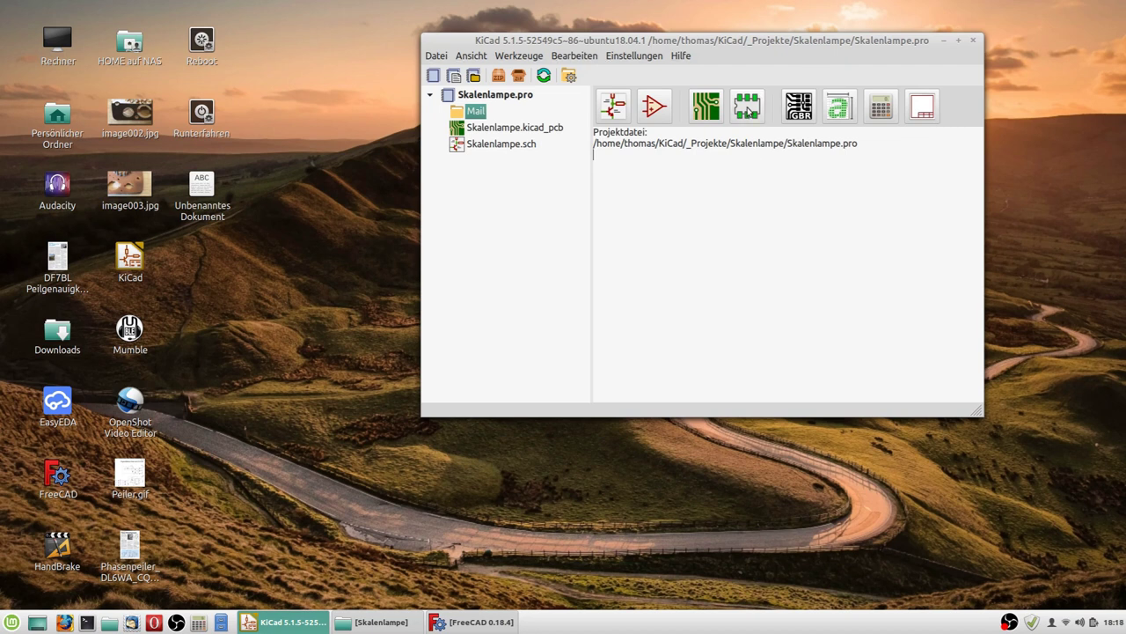
left_click(748, 107)
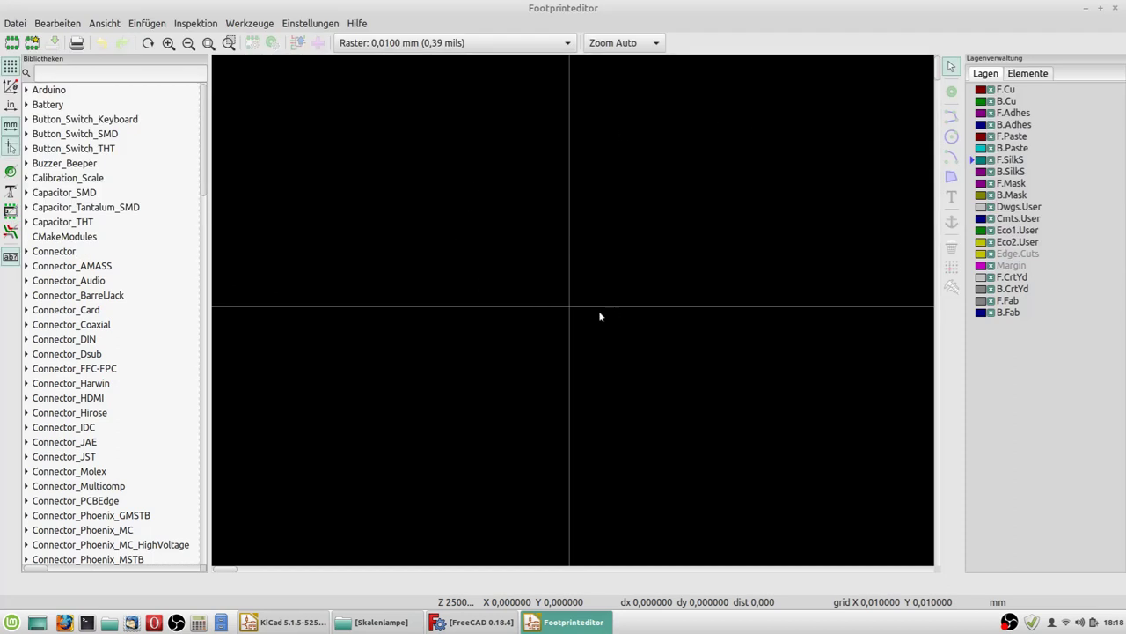
left_click(12, 43)
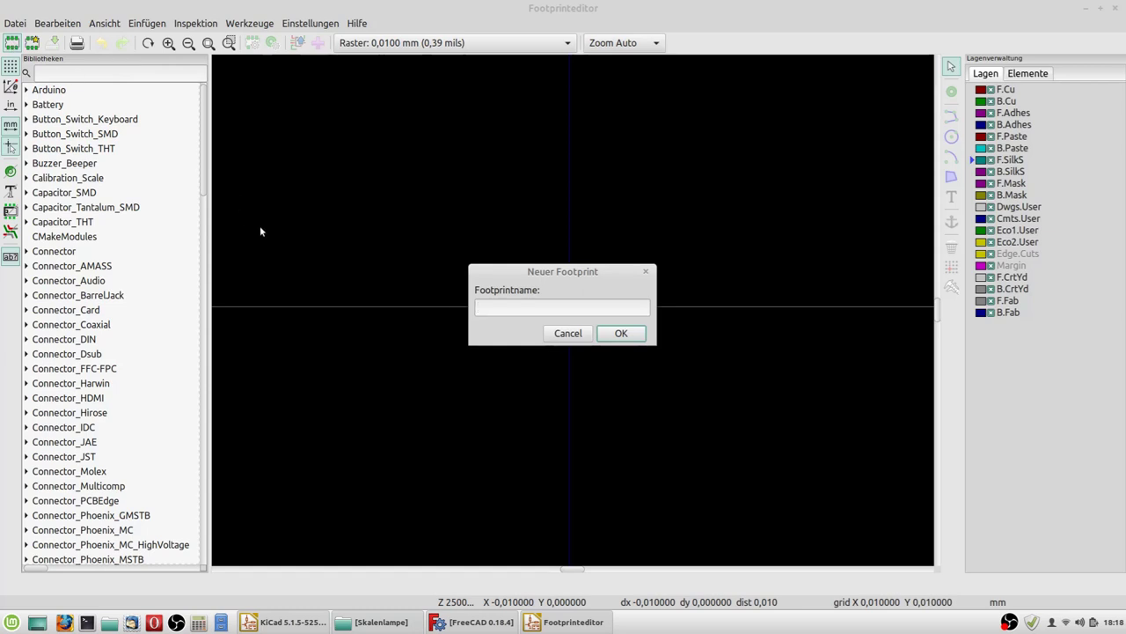
type("Skalenlampe_gross")
left_click(631, 333)
scroll(631, 331, "down", 5)
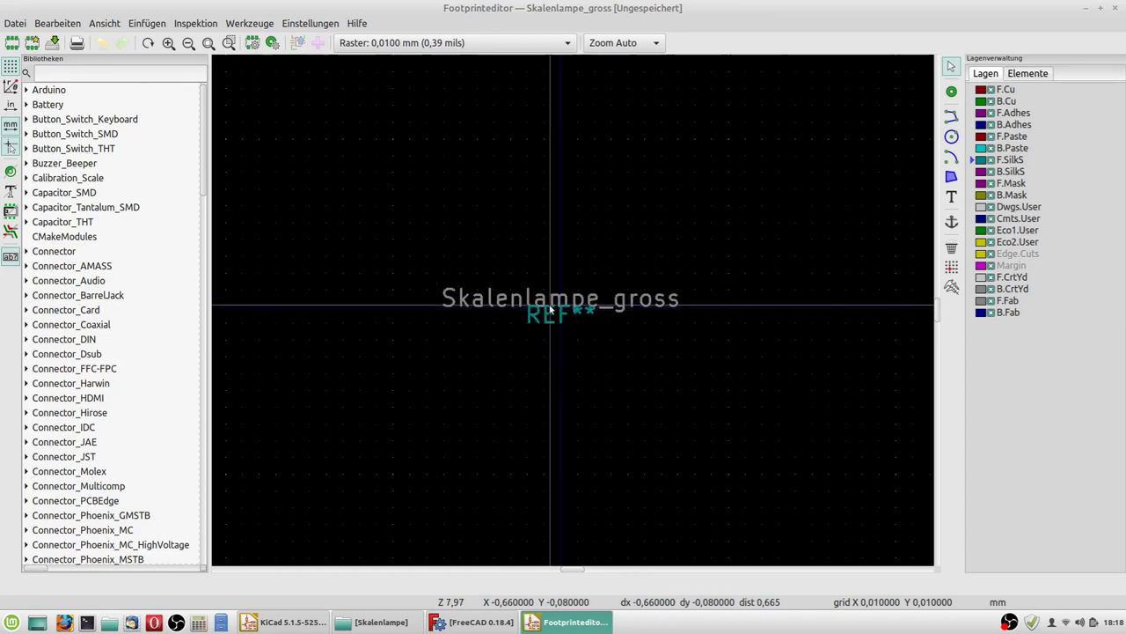
left_click_drag(485, 278, 862, 167)
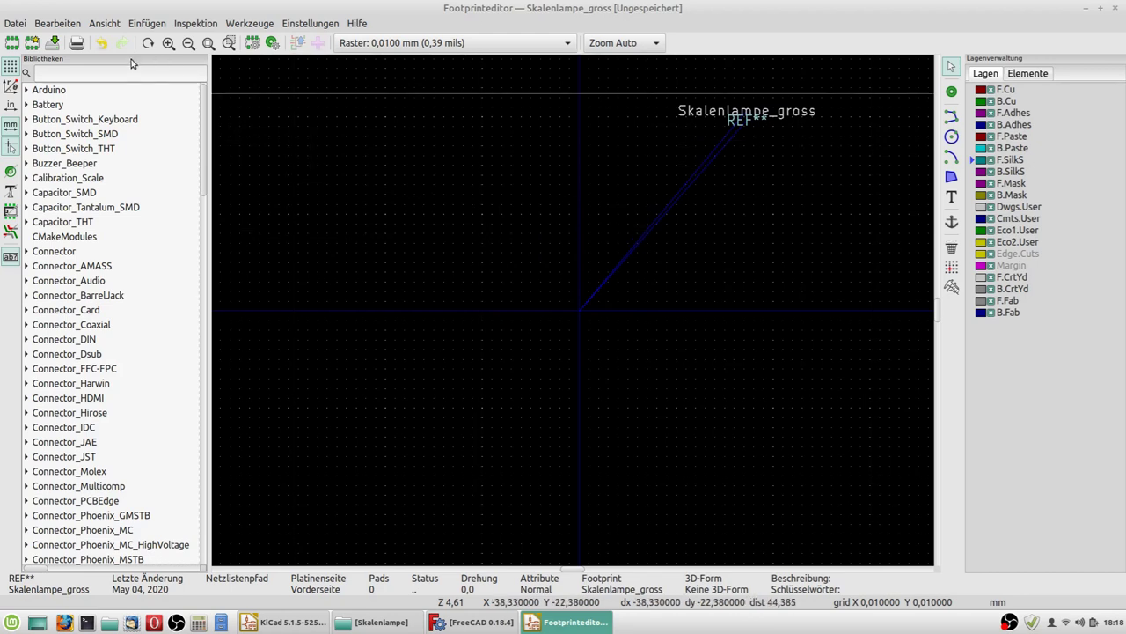
Import the outline Skalenlampe_gross_edge.dxf onto the Edge.Cuts layer at X 0, Y 0 with 0.2 mm line width and scale 1
left_click(17, 25)
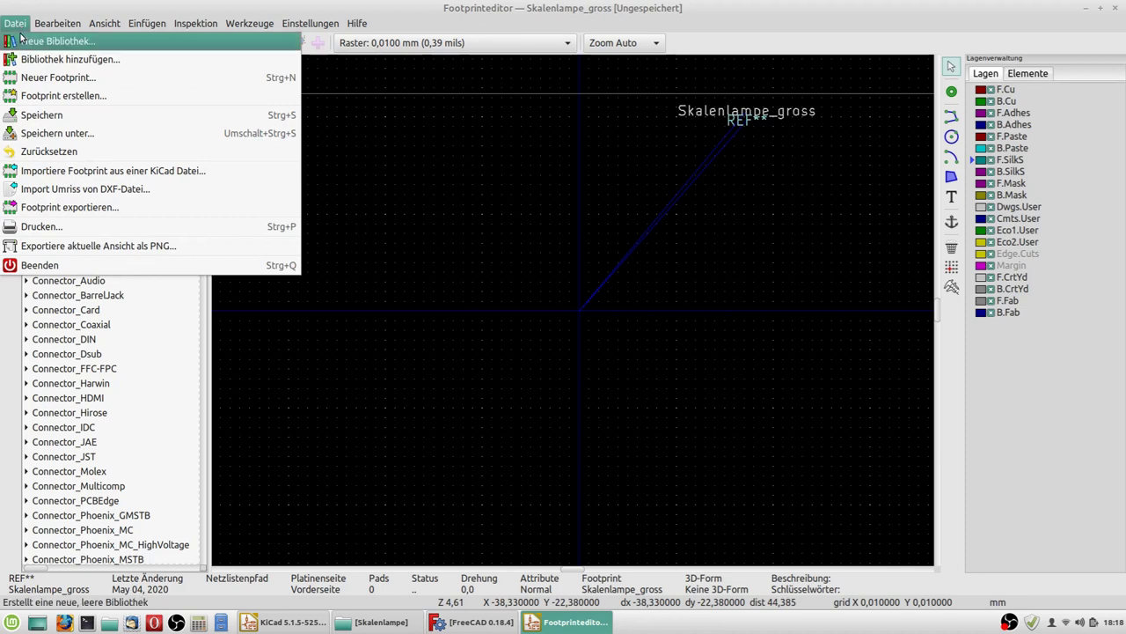
left_click(80, 189)
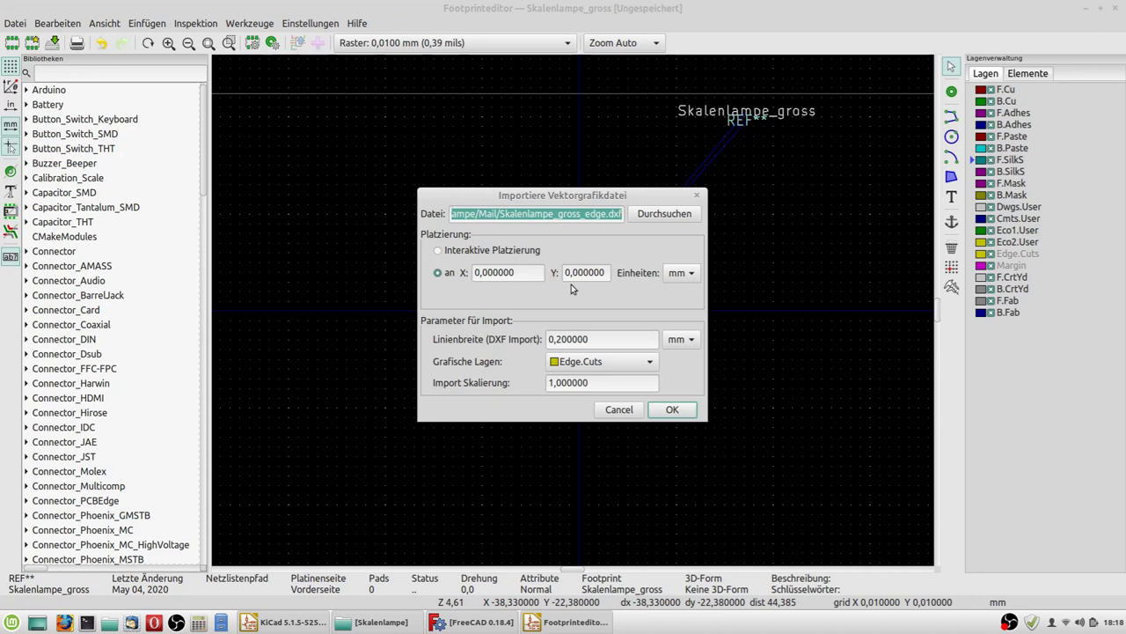
left_click(646, 215)
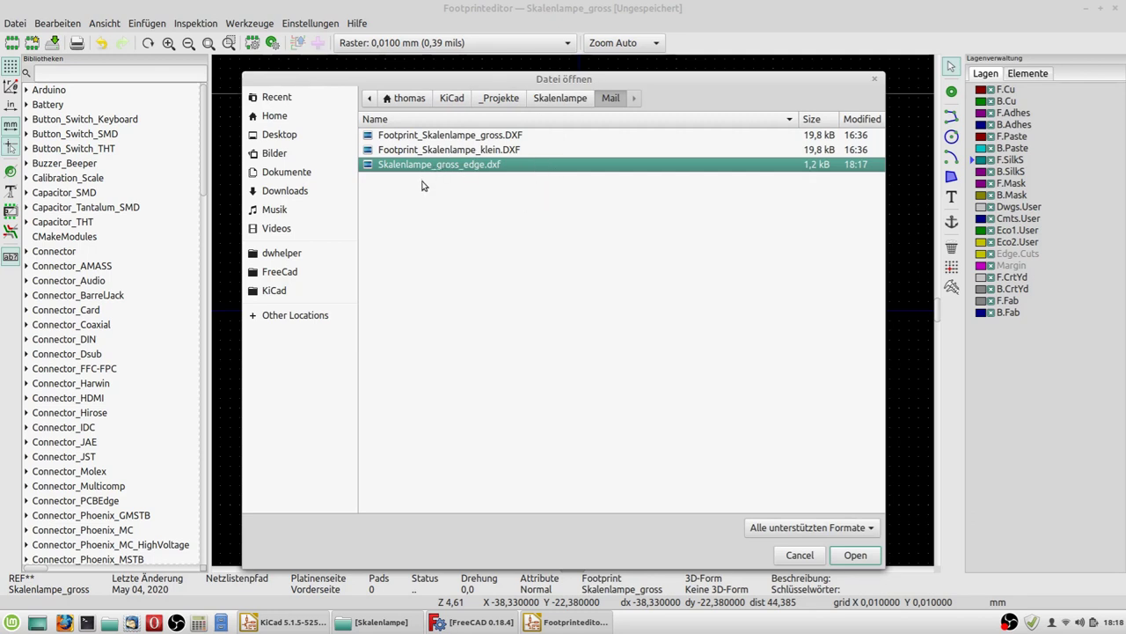
left_click(852, 555)
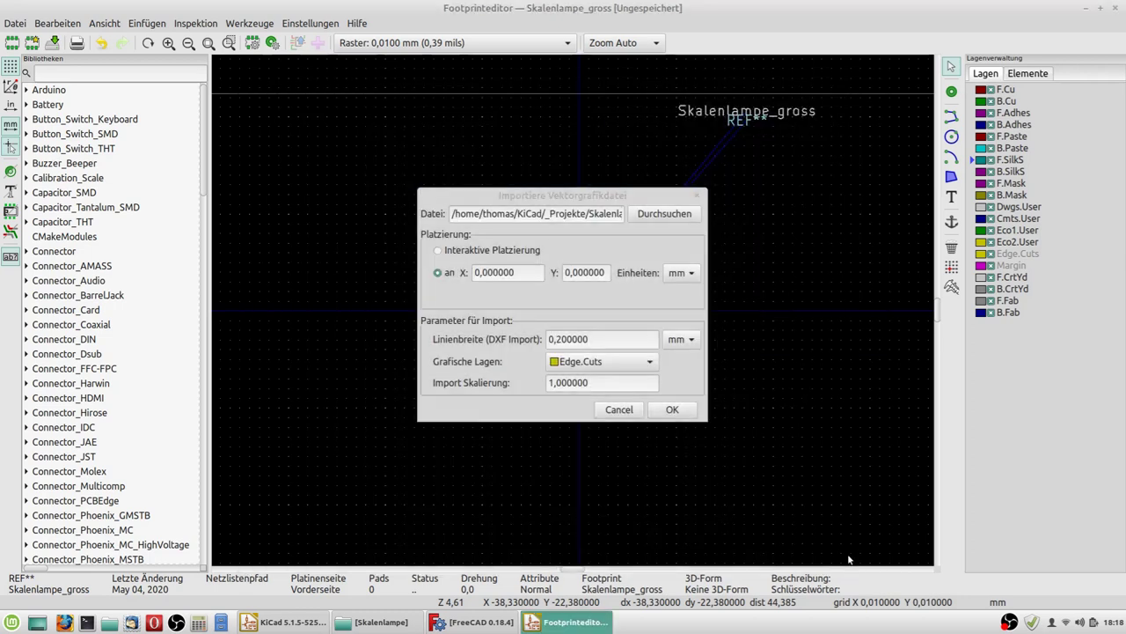
left_click(577, 368)
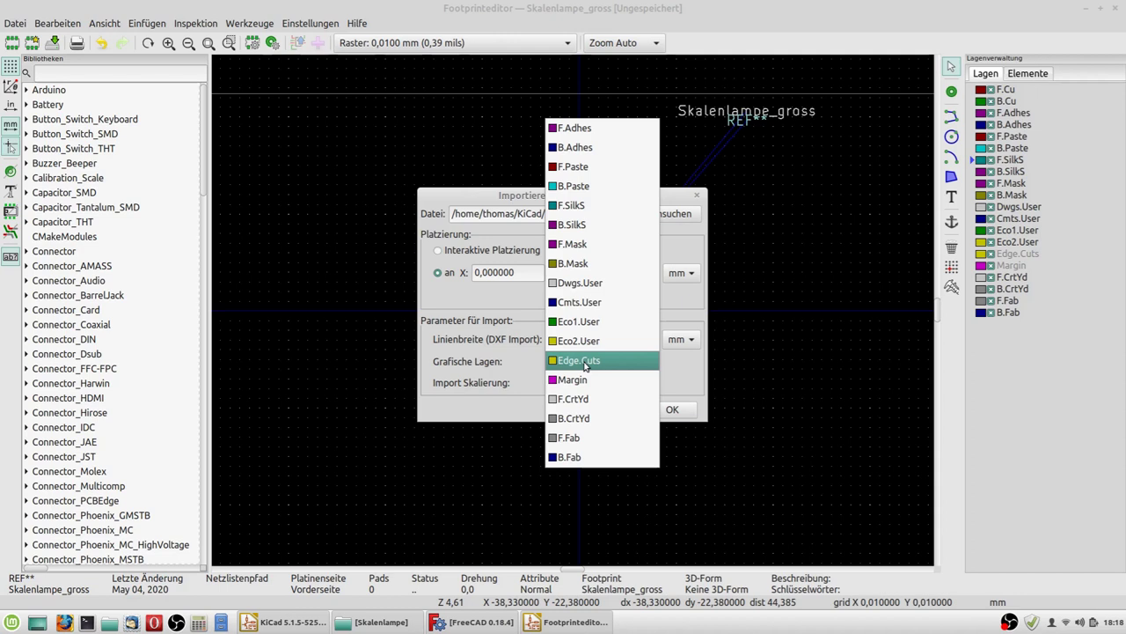
left_click(586, 363)
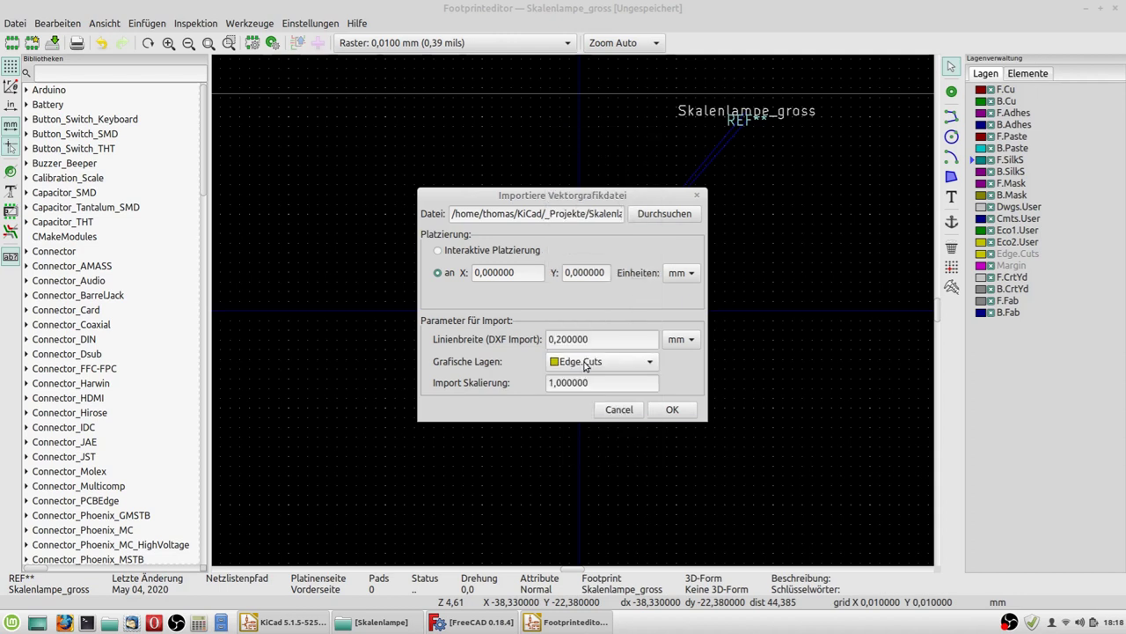
left_click(672, 409)
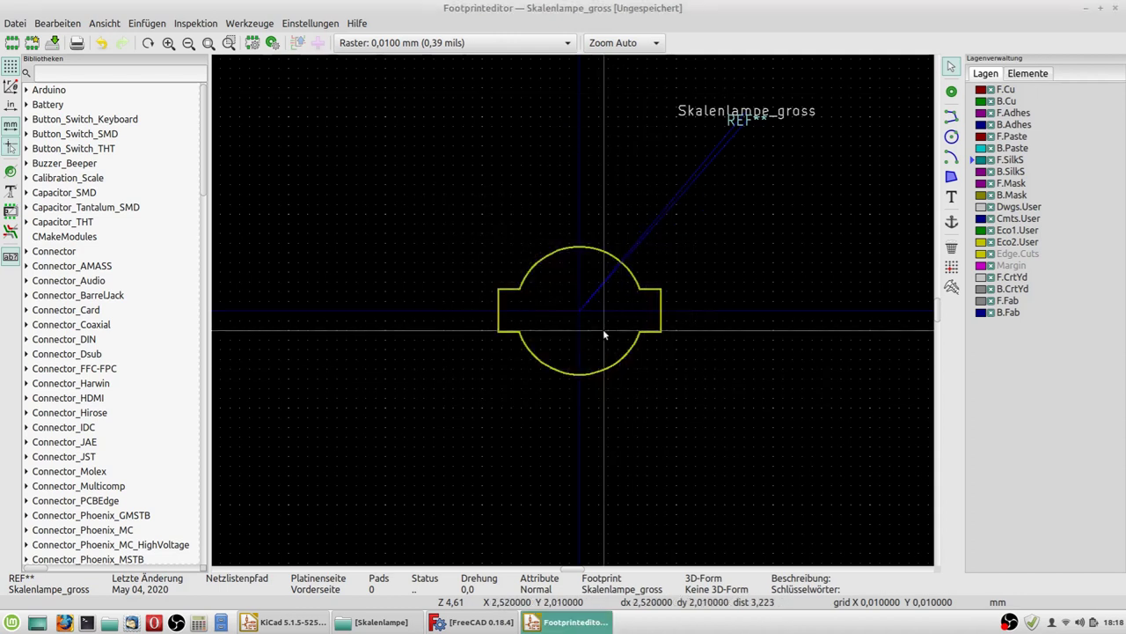
Move the REF** text into the lower half of the imported outline, at about X 0.07, Y 3.58 mm
scroll(604, 326, "up", 2)
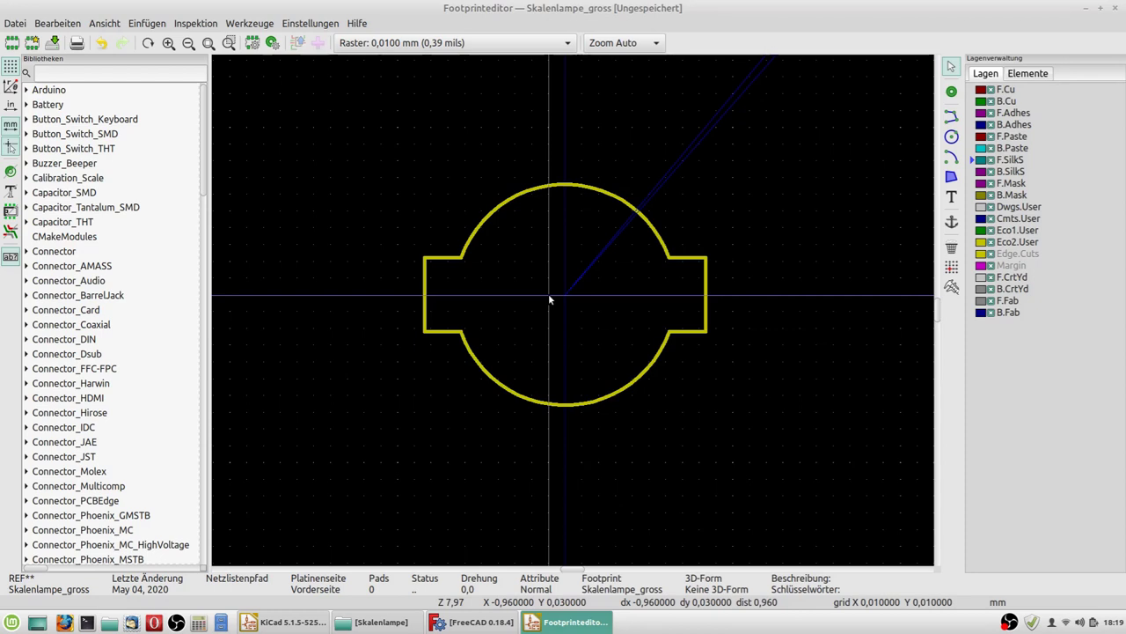
scroll(548, 299, "down", 1)
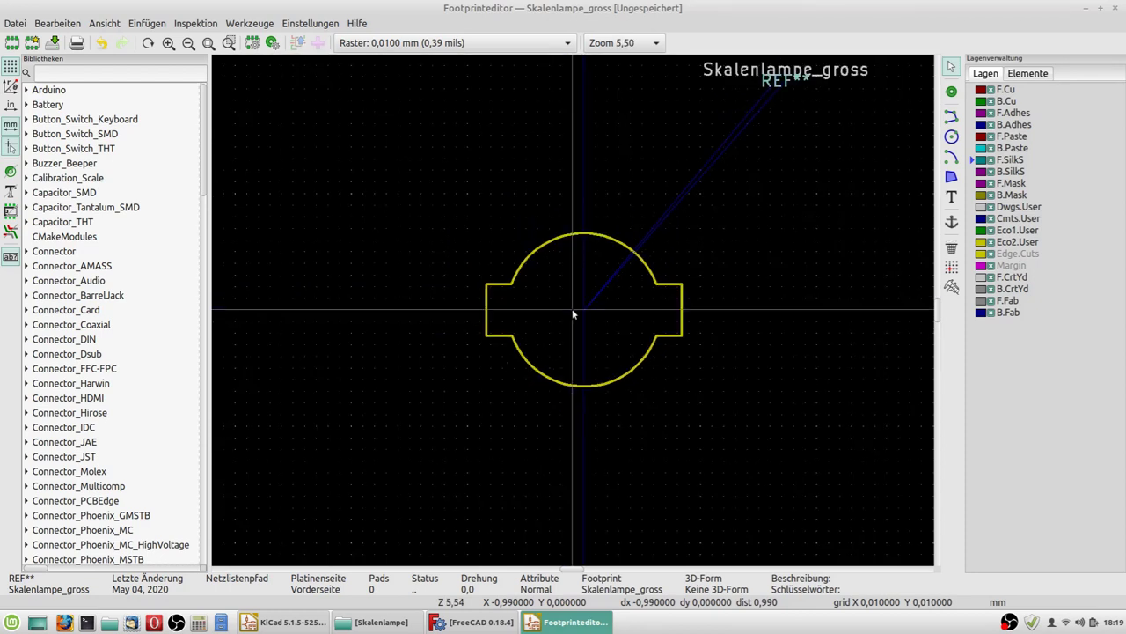
left_click(778, 81)
left_click(822, 109)
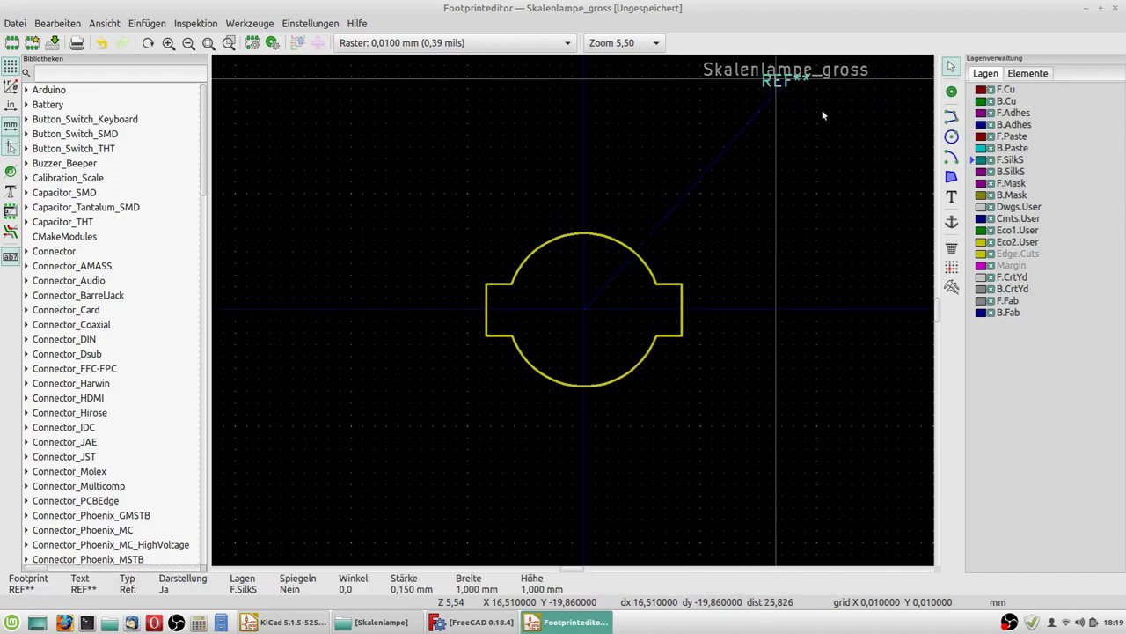
key("m")
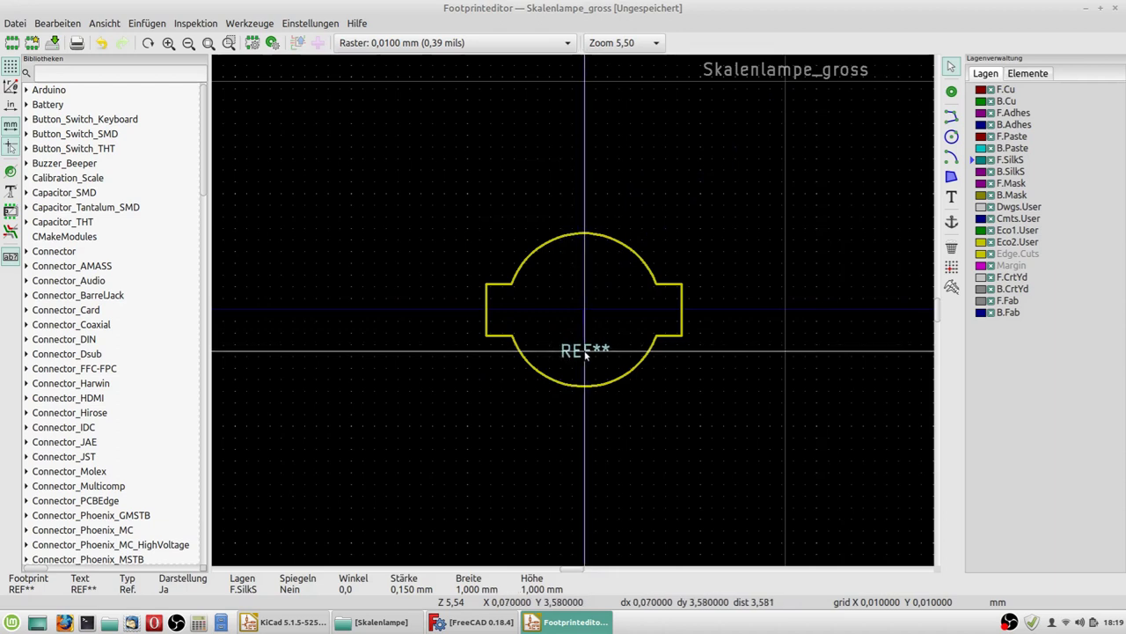
left_click(585, 354)
Move the Skalenlampe_gross value text inside the outline, horizontally centred just above the origin
left_click(780, 75)
key("m")
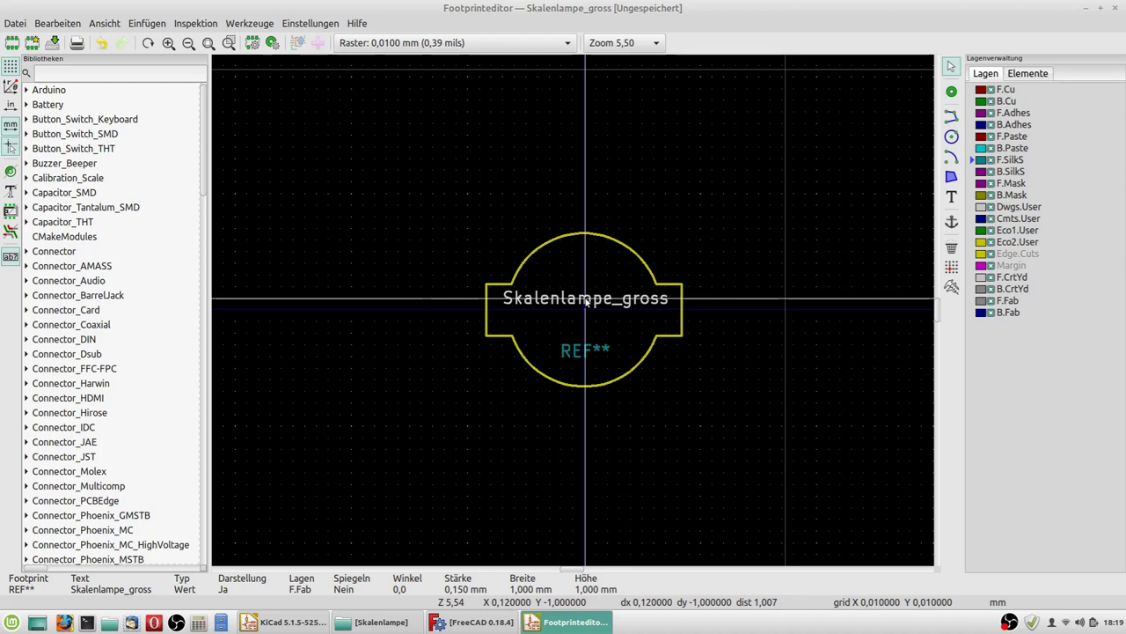
scroll(586, 300, "up", 2)
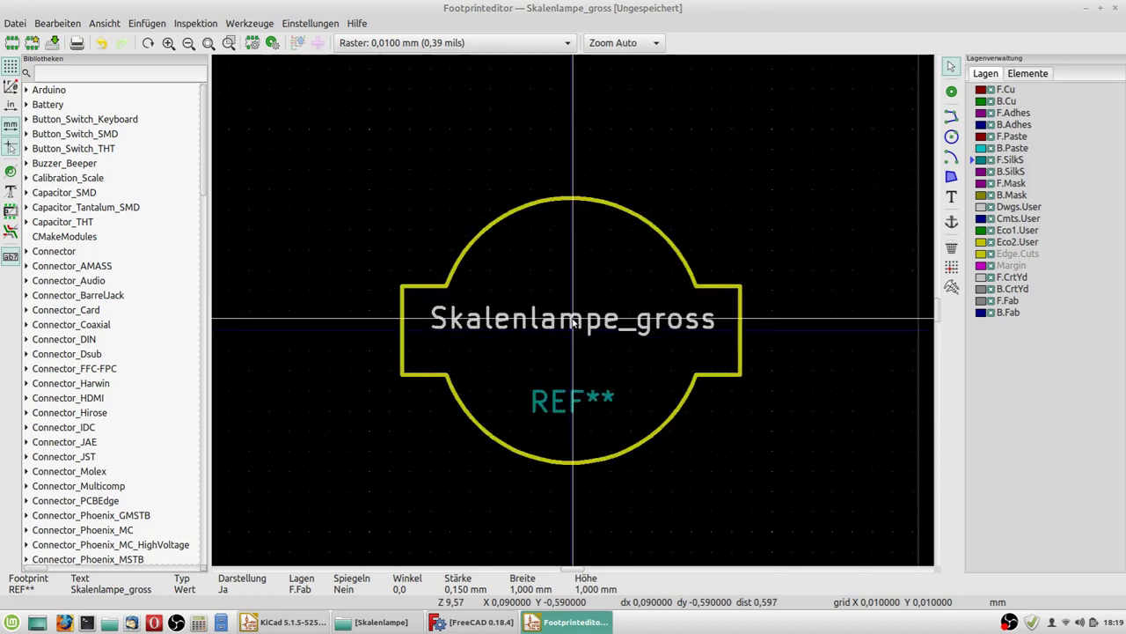
left_click(572, 315)
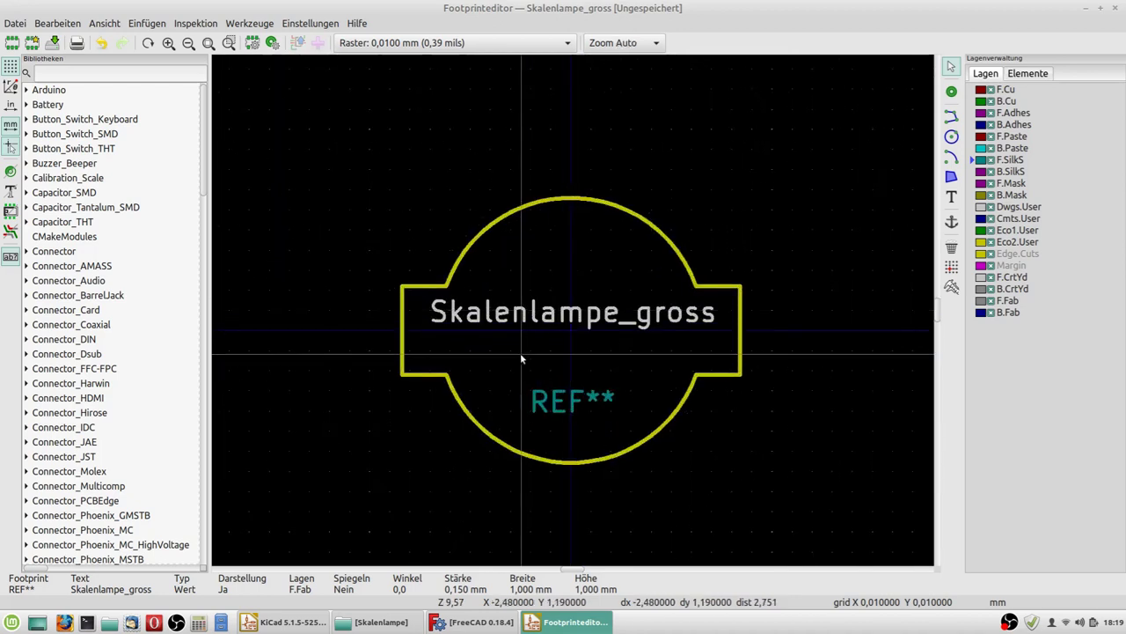
scroll(520, 358, "down", 3)
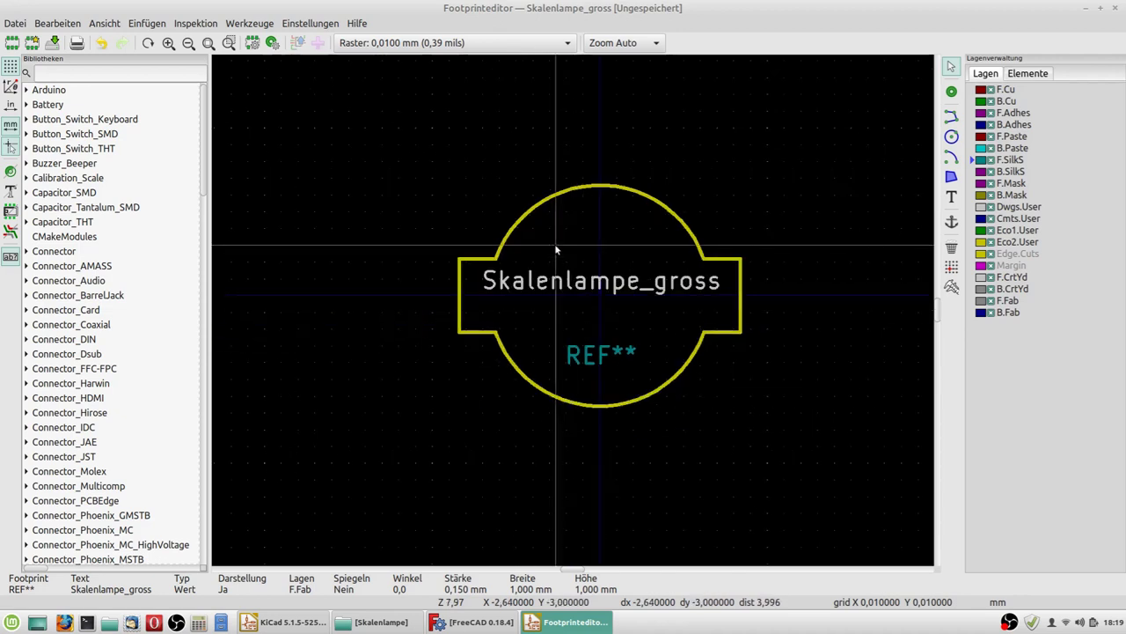
right_click(483, 244)
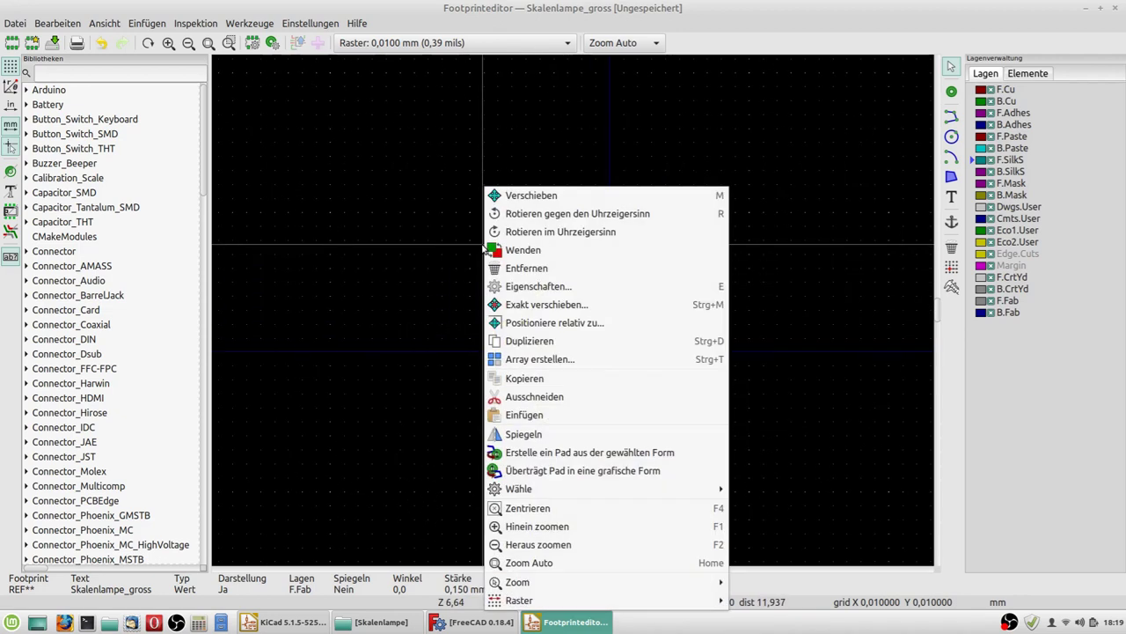
left_click(422, 232)
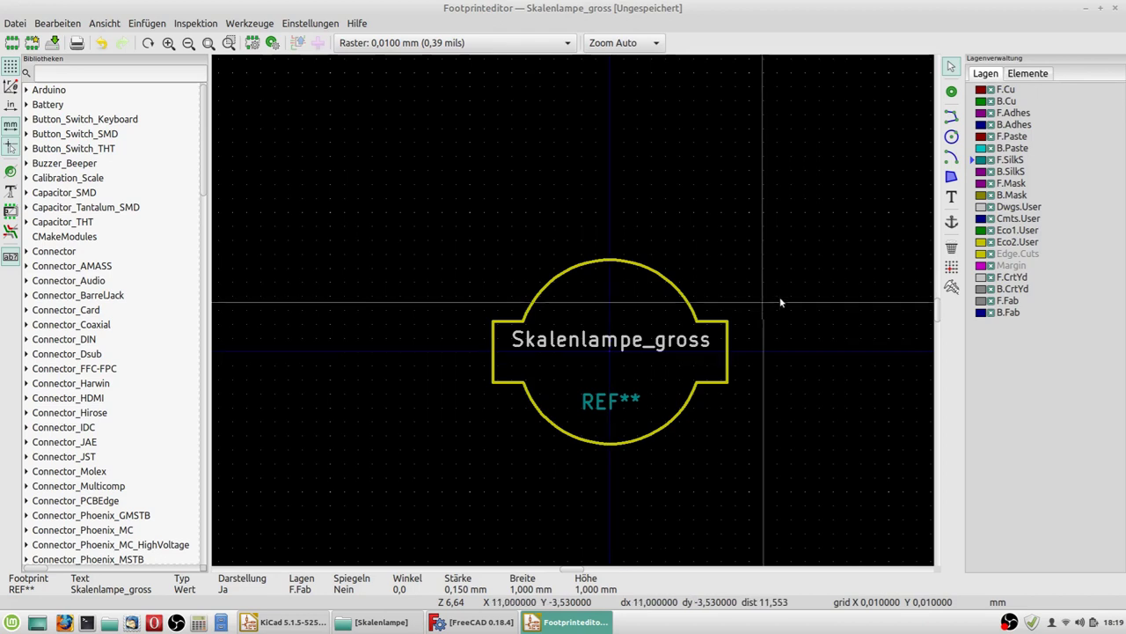
left_click(952, 286)
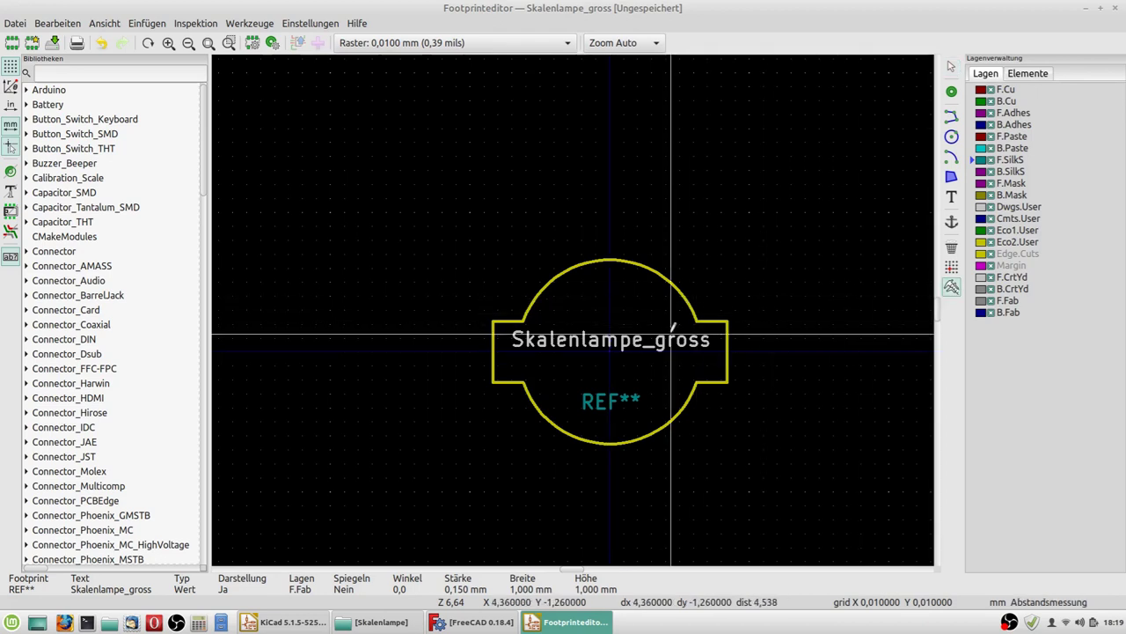
scroll(613, 333, "up", 5)
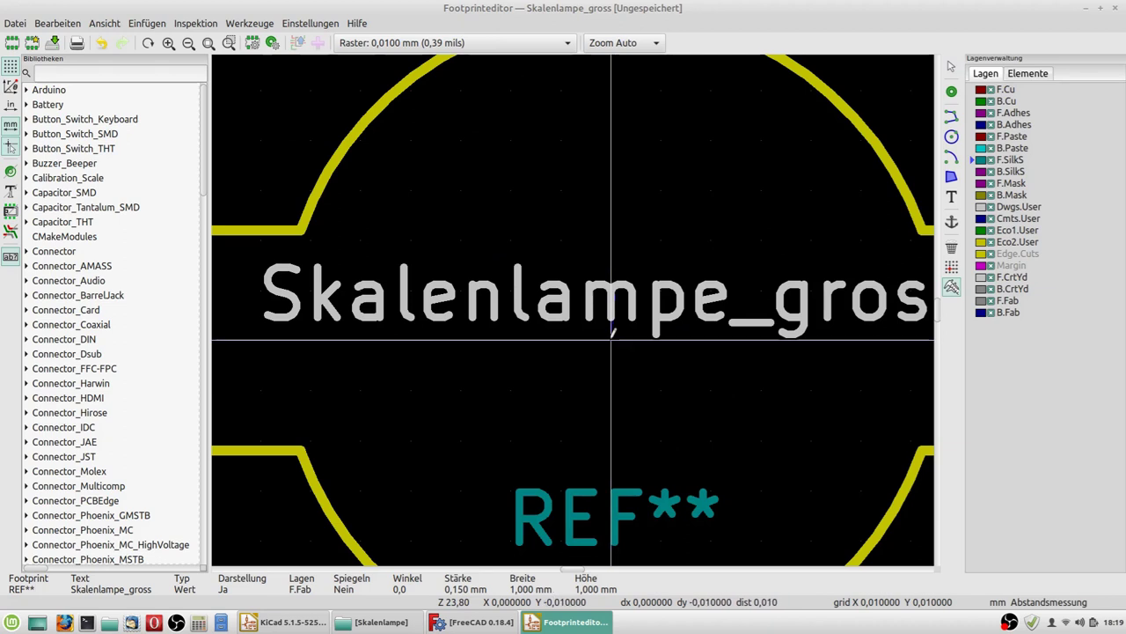
left_click(612, 332)
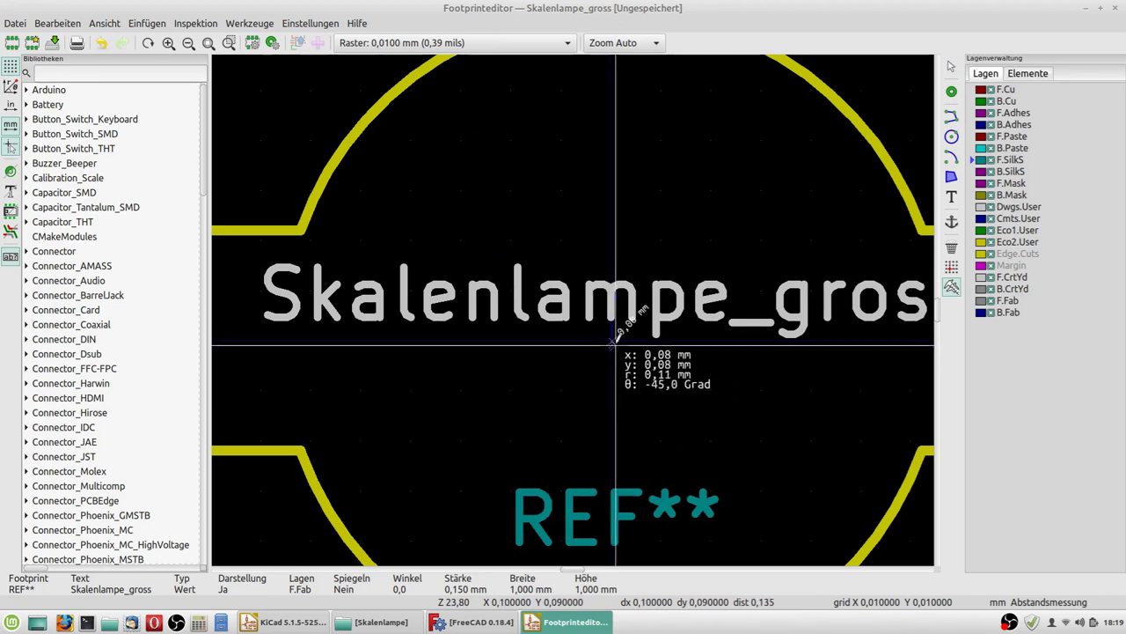
key("Escape")
scroll(576, 314, "up", 5)
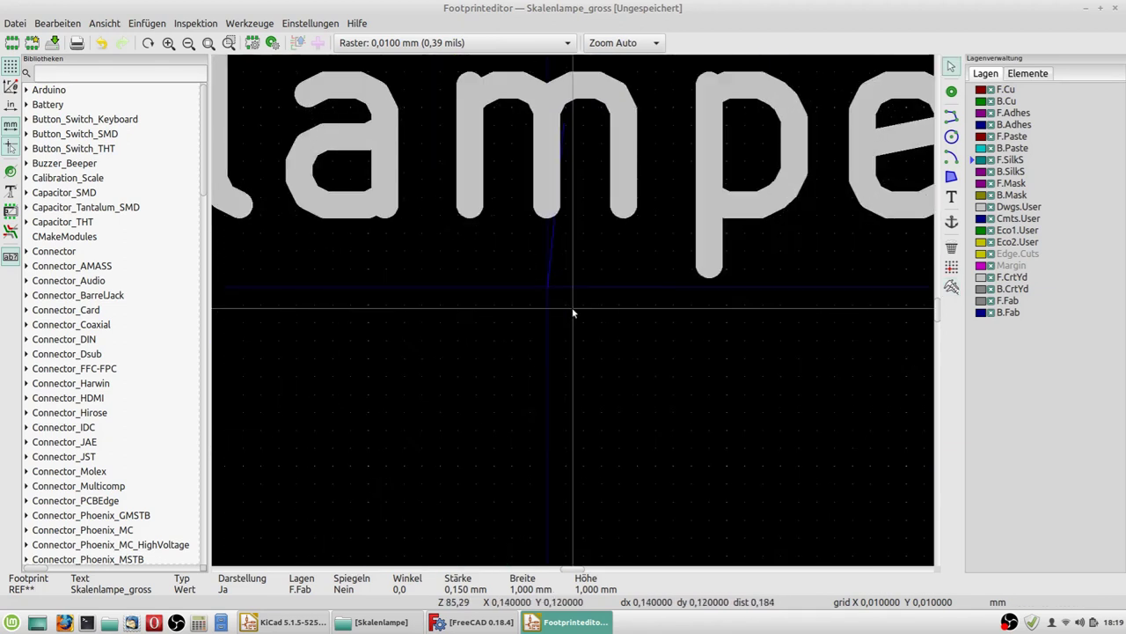
Measure the distance from the footprint origin to the upper left arc of the yellow outline
left_click(951, 291)
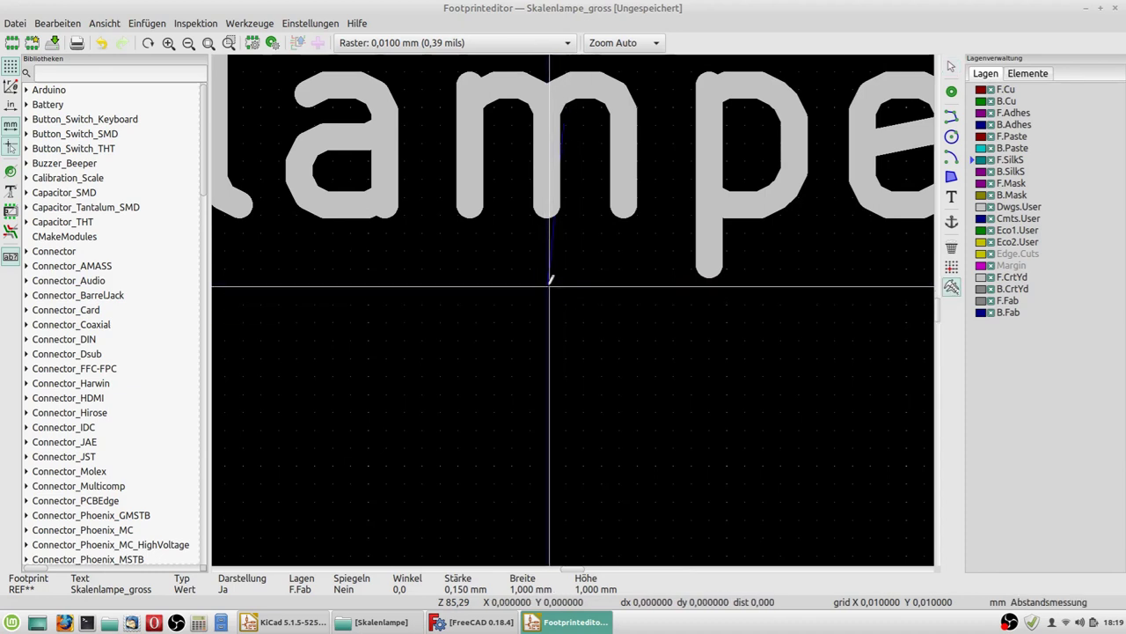
left_click(548, 284)
scroll(528, 290, "down", 3)
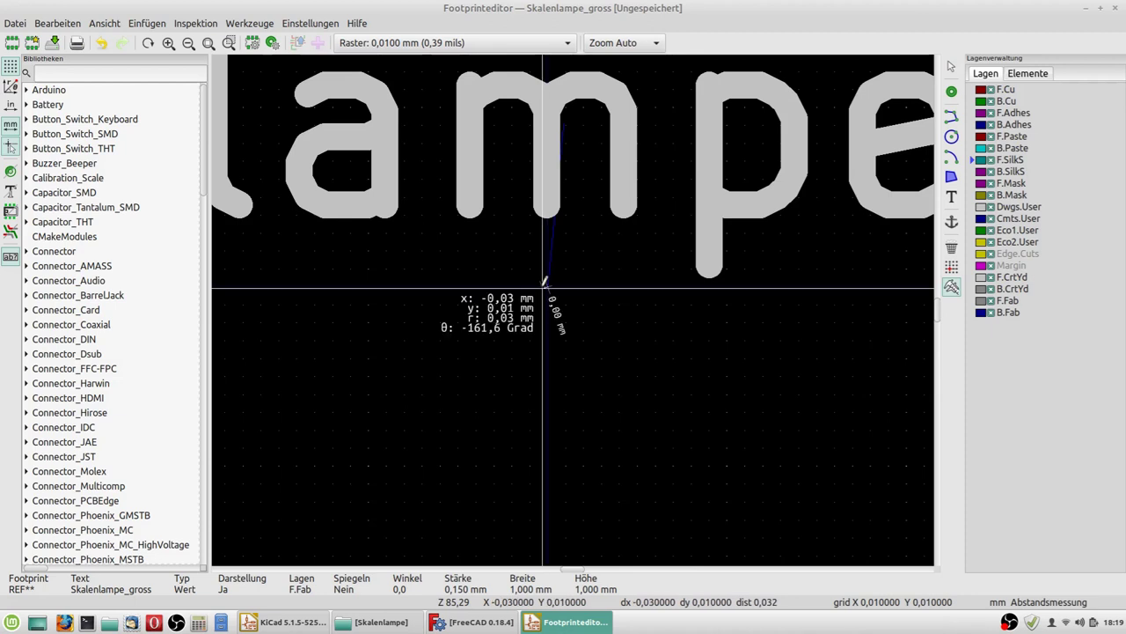
scroll(490, 301, "down", 2)
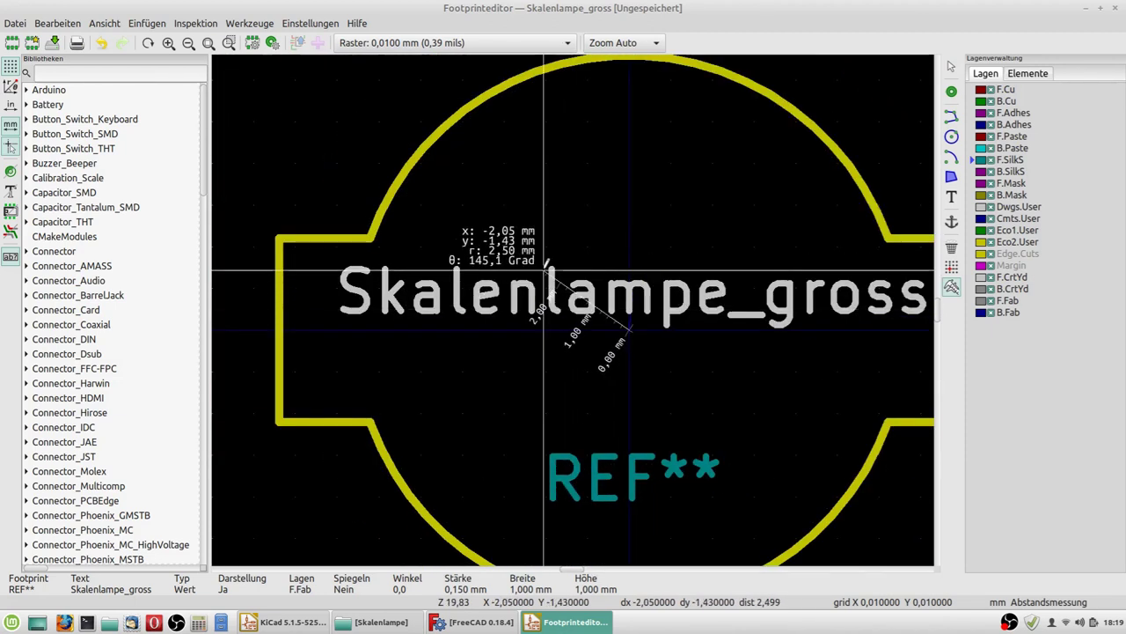
scroll(434, 124, "up", 5)
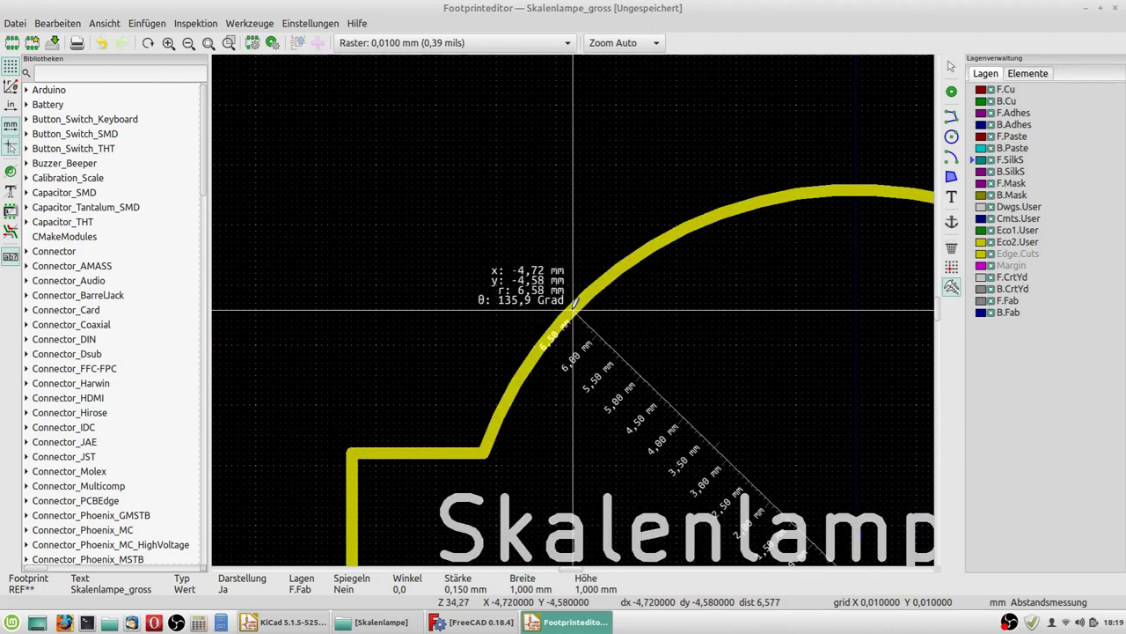
scroll(578, 303, "up", 2)
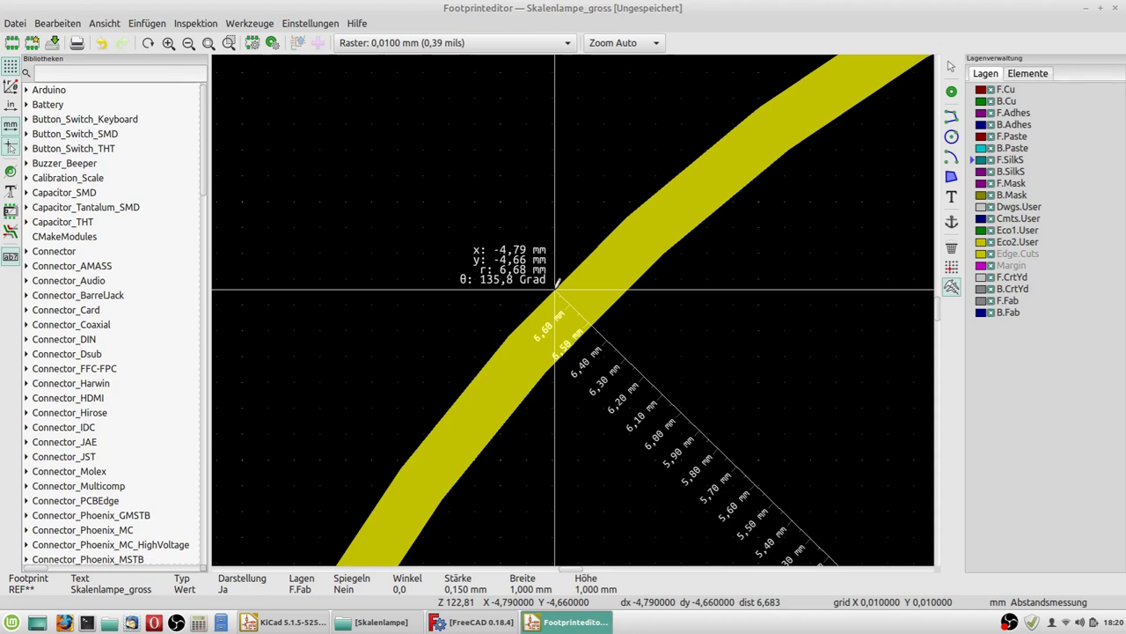
scroll(555, 289, "down", 3)
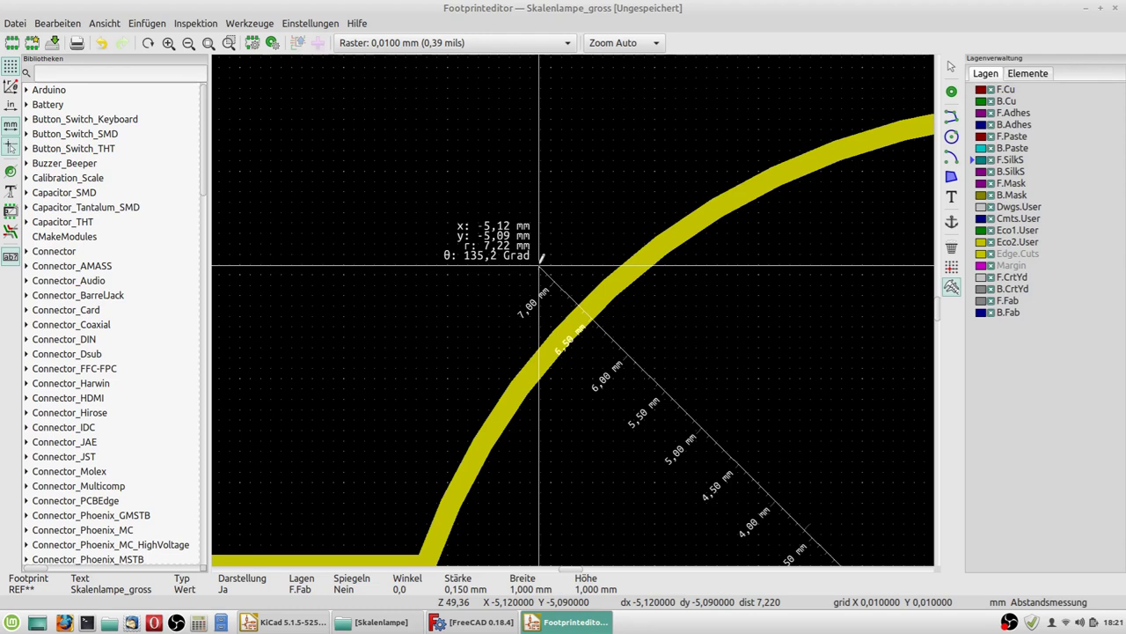
key("Escape")
scroll(576, 315, "down", 1)
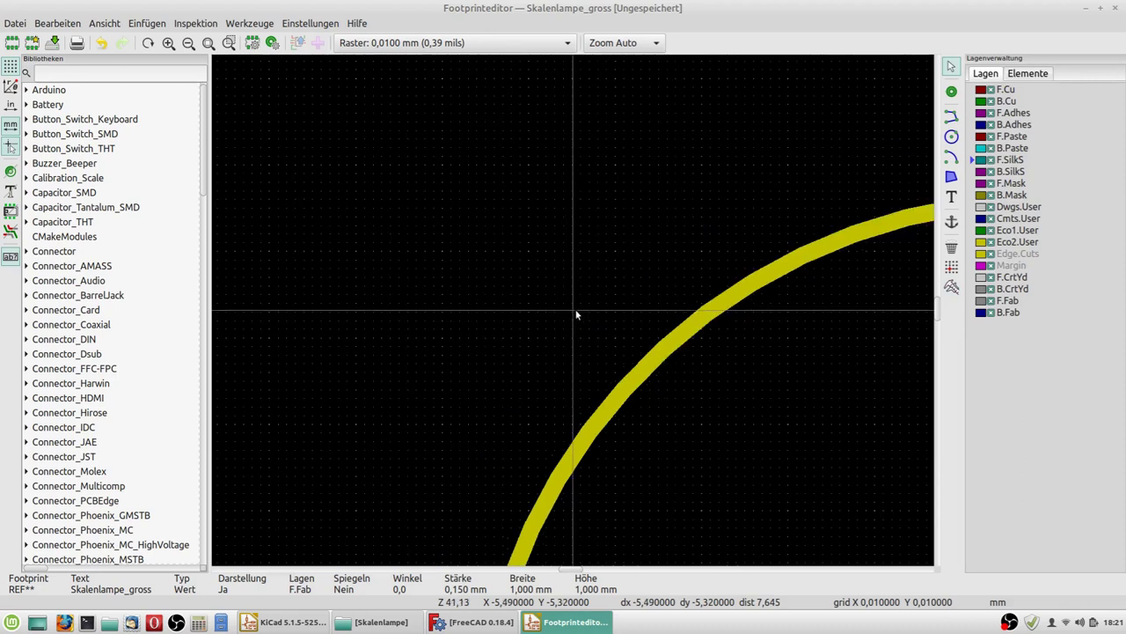
scroll(576, 315, "down", 4)
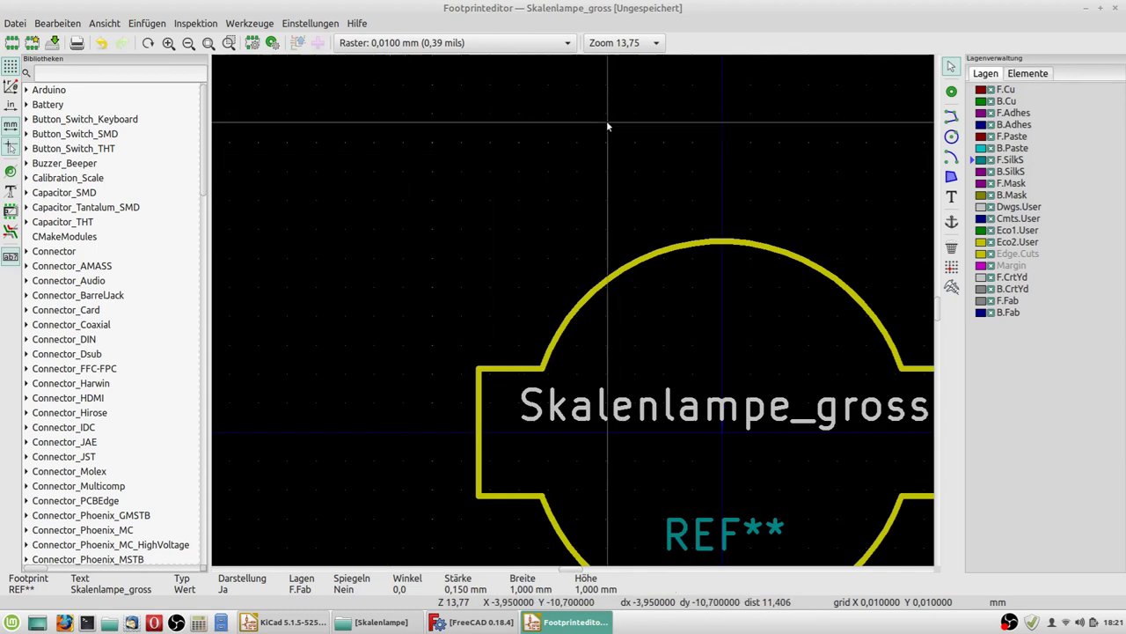
Configure the default pad as SMD with the form Individuell (runder Anker) on copper layer B.Cu
left_click(272, 44)
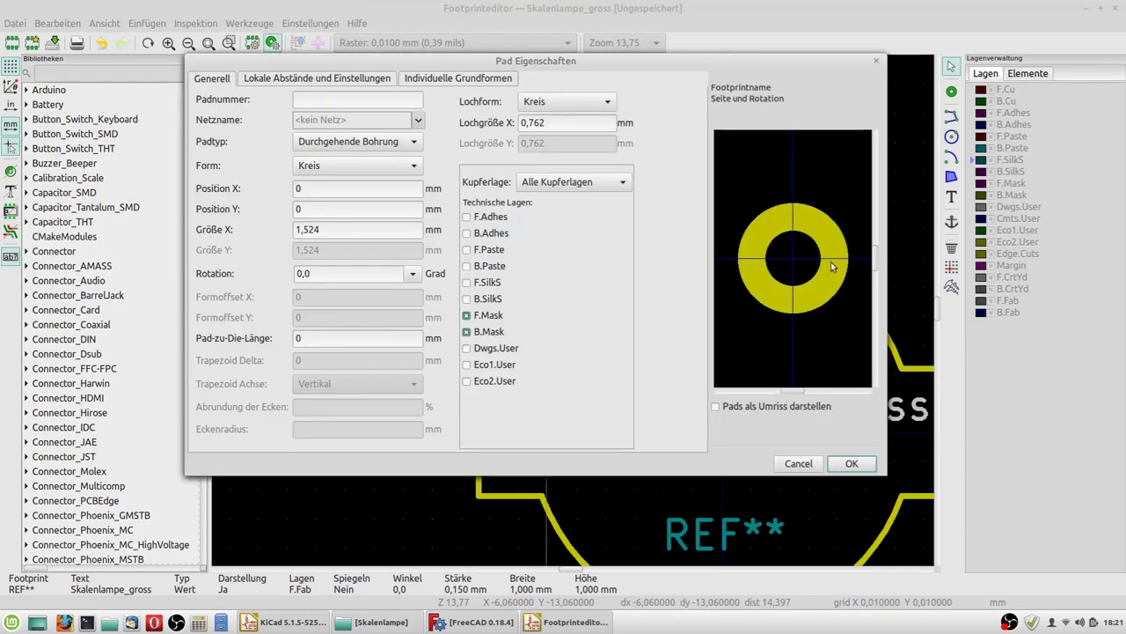
left_click(401, 143)
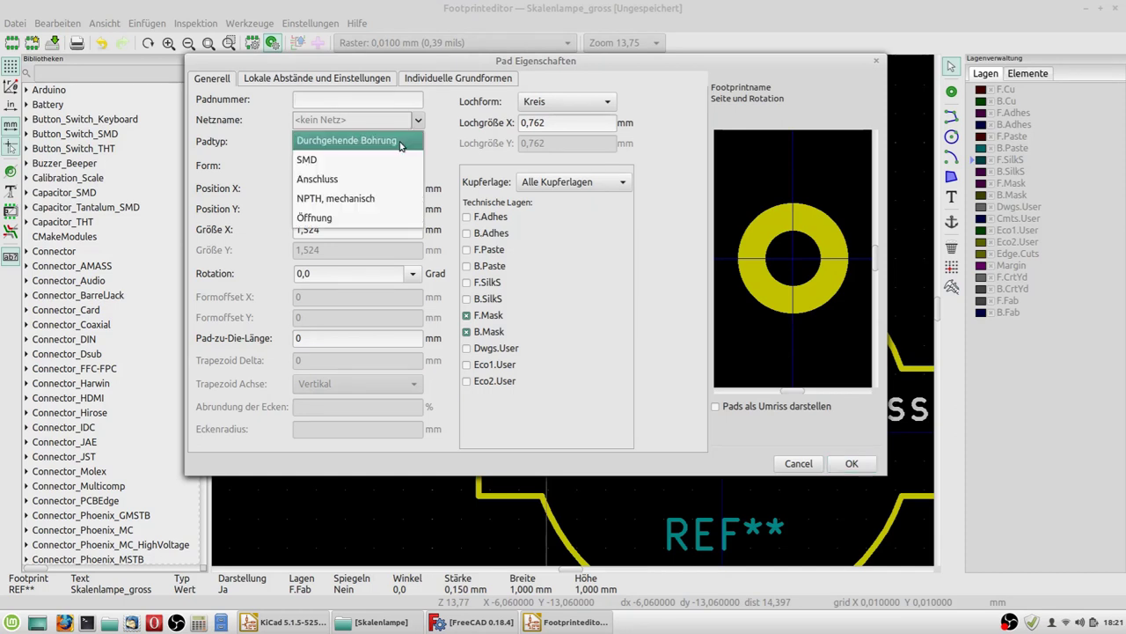
left_click(384, 162)
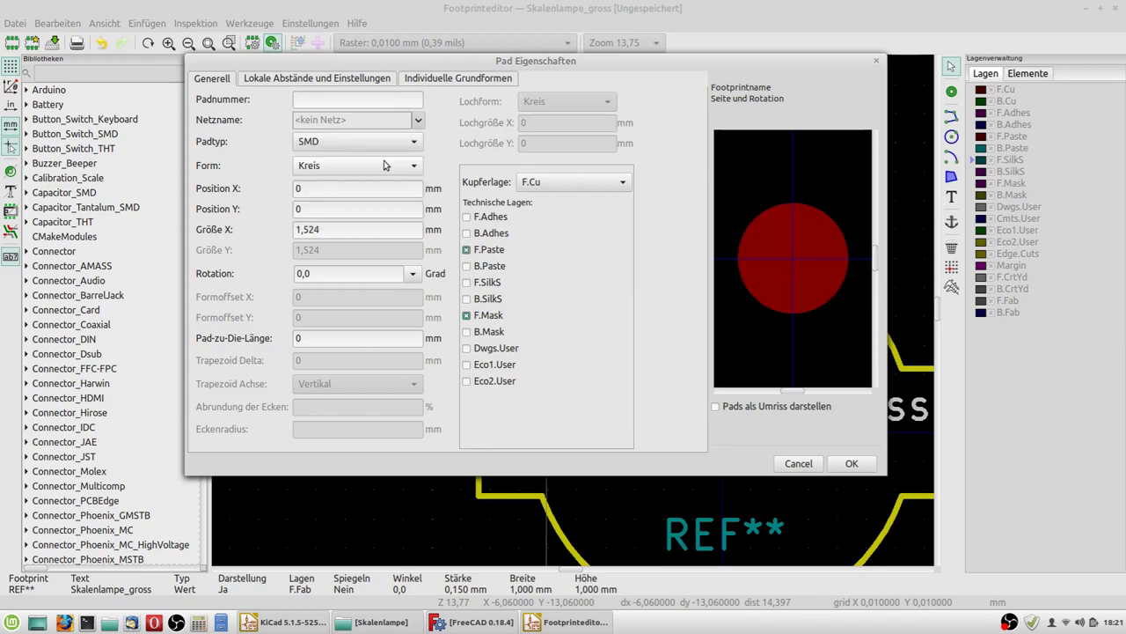
left_click(337, 167)
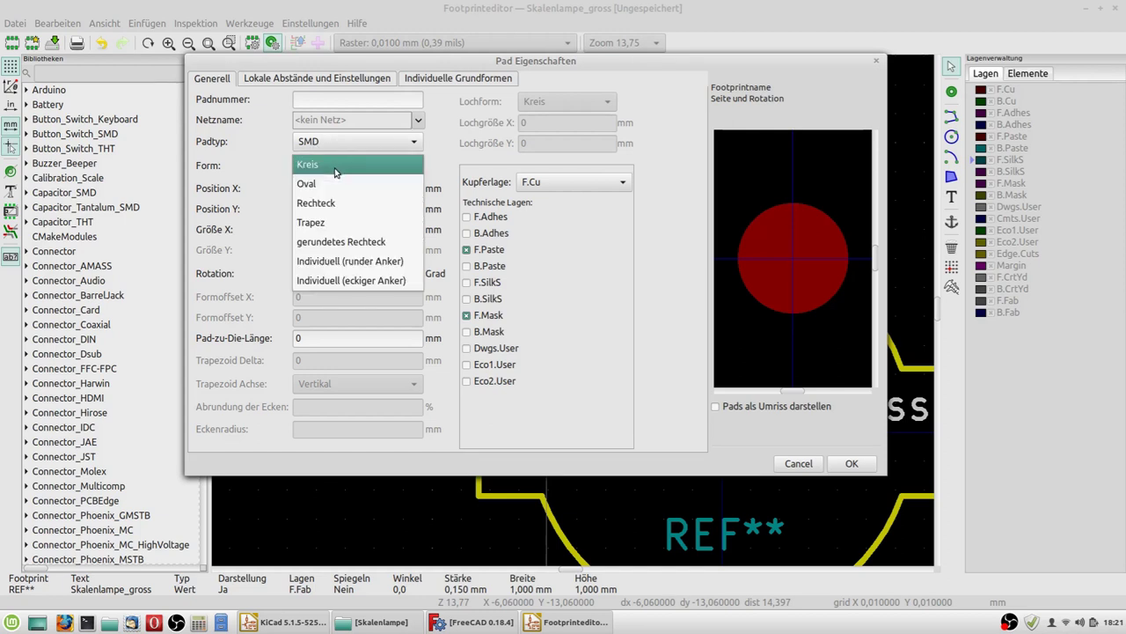
left_click(334, 261)
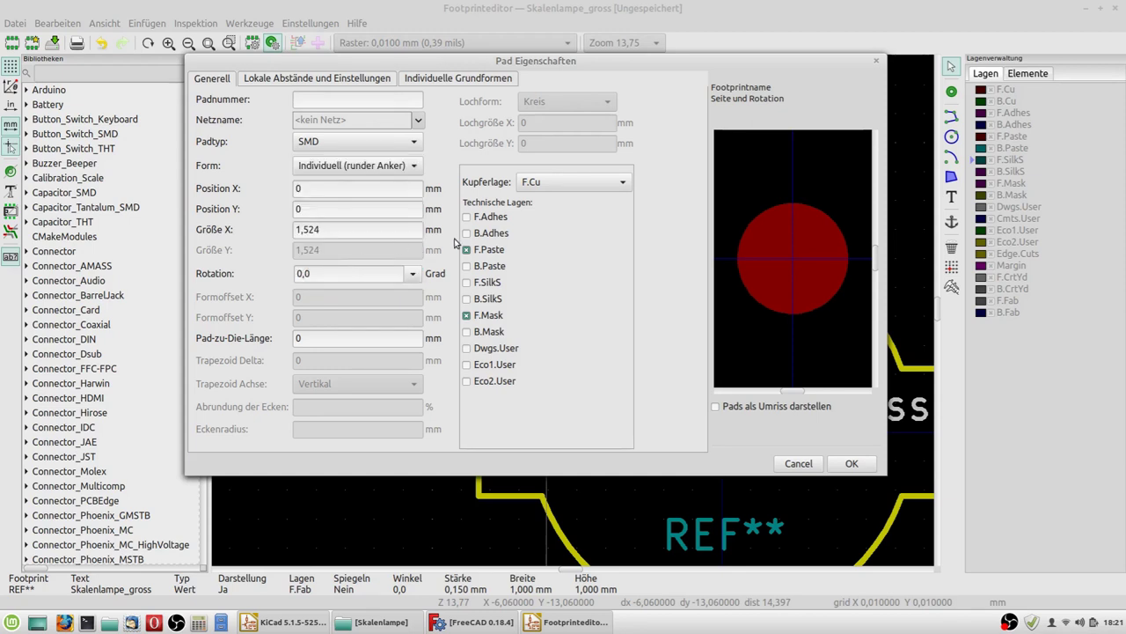
left_click(594, 185)
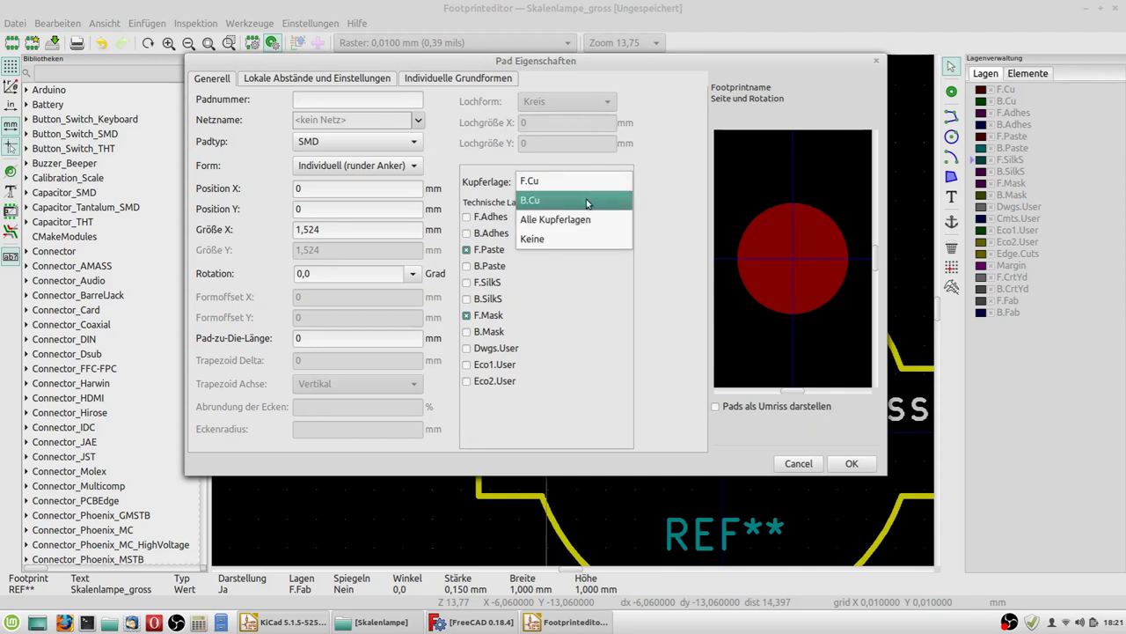
left_click(588, 201)
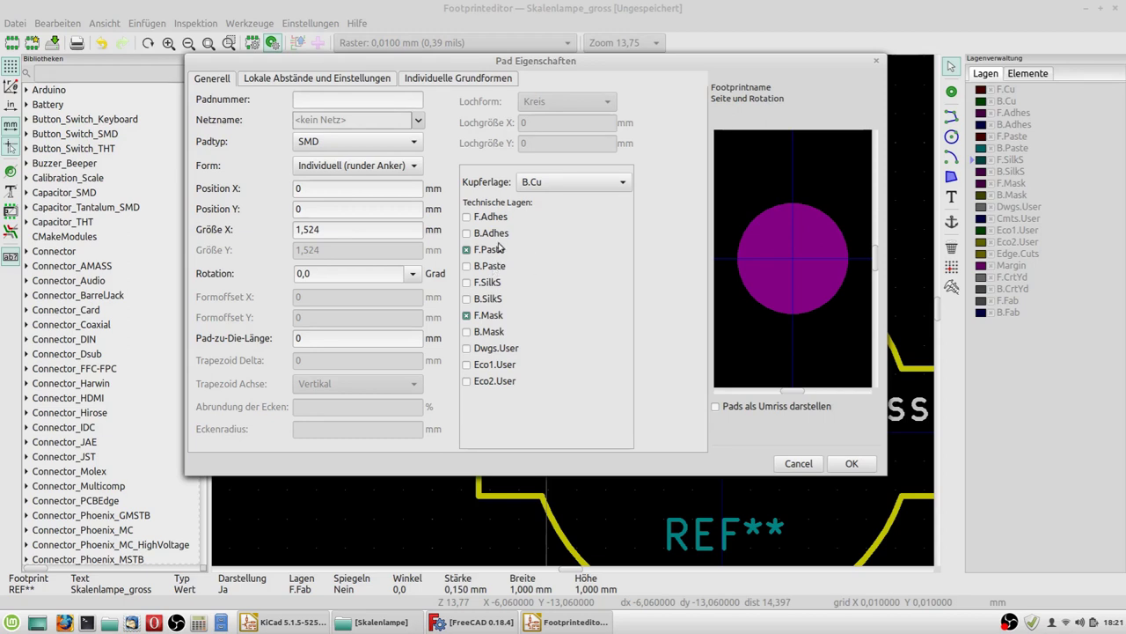
Assign the default pad to B.Paste and B.Mask instead of F.Paste and F.Mask, and accept the pad properties
left_click(490, 268)
left_click(490, 251)
left_click(490, 332)
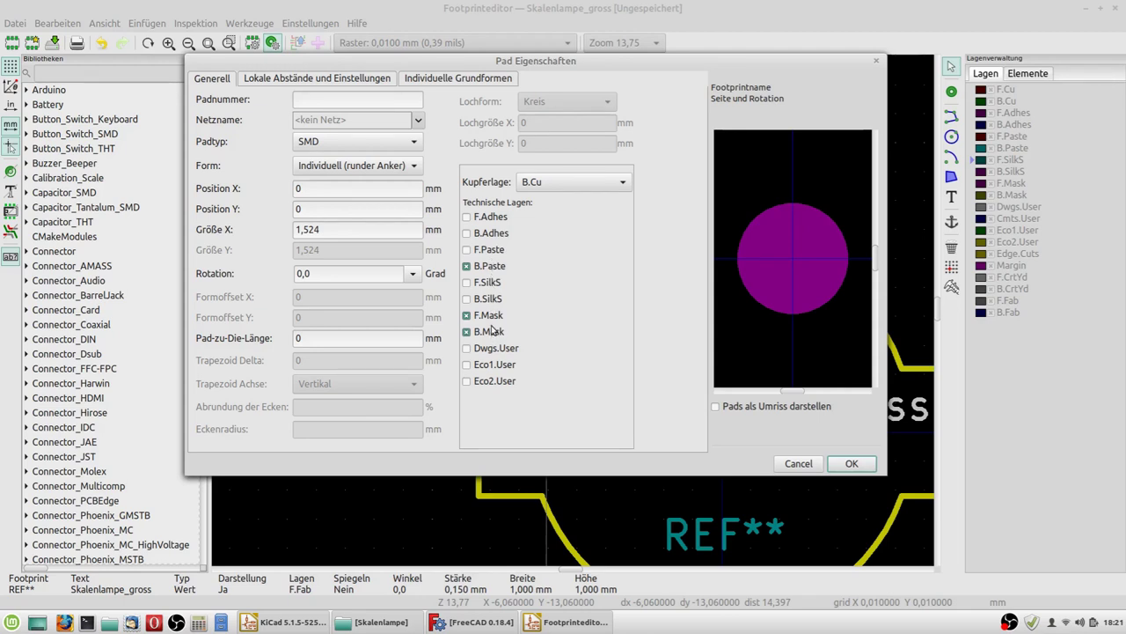
left_click(490, 316)
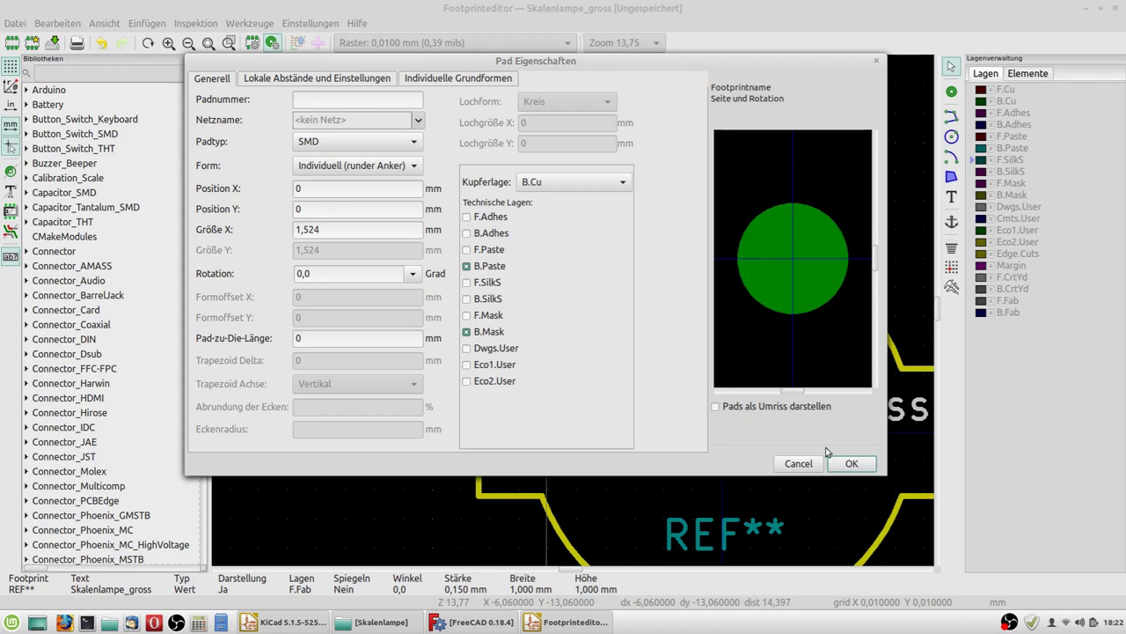
left_click(861, 464)
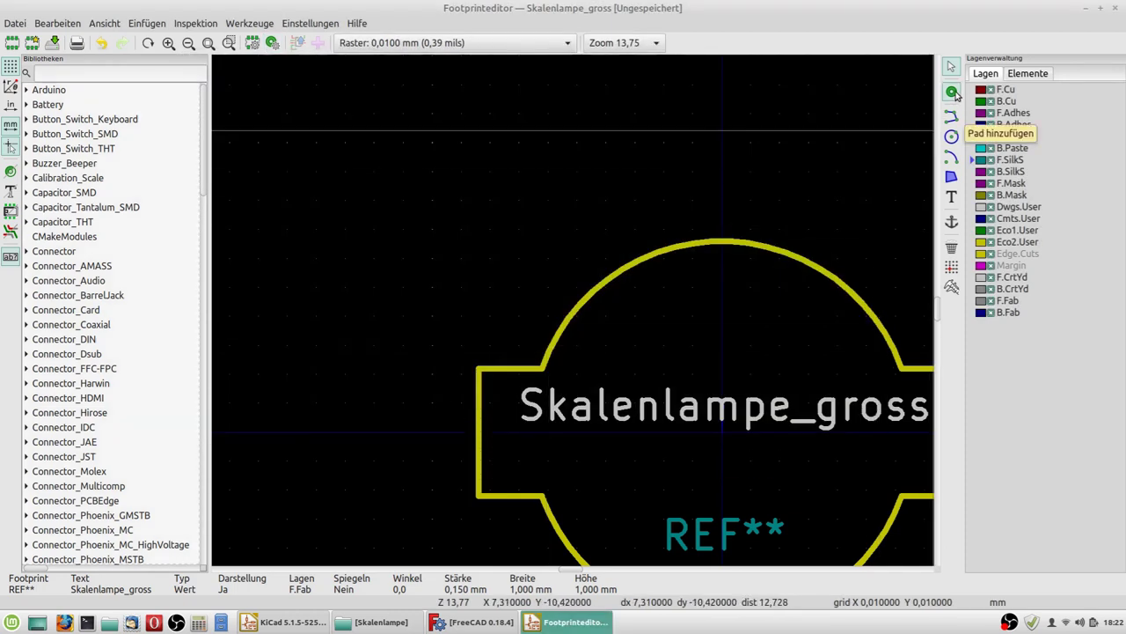
Place pad 1 at about X -6.83, Y -3.19 mm and pad 2 at about X -6.86, Y 3.28 mm, above and below the outline's left tab
left_click(951, 92)
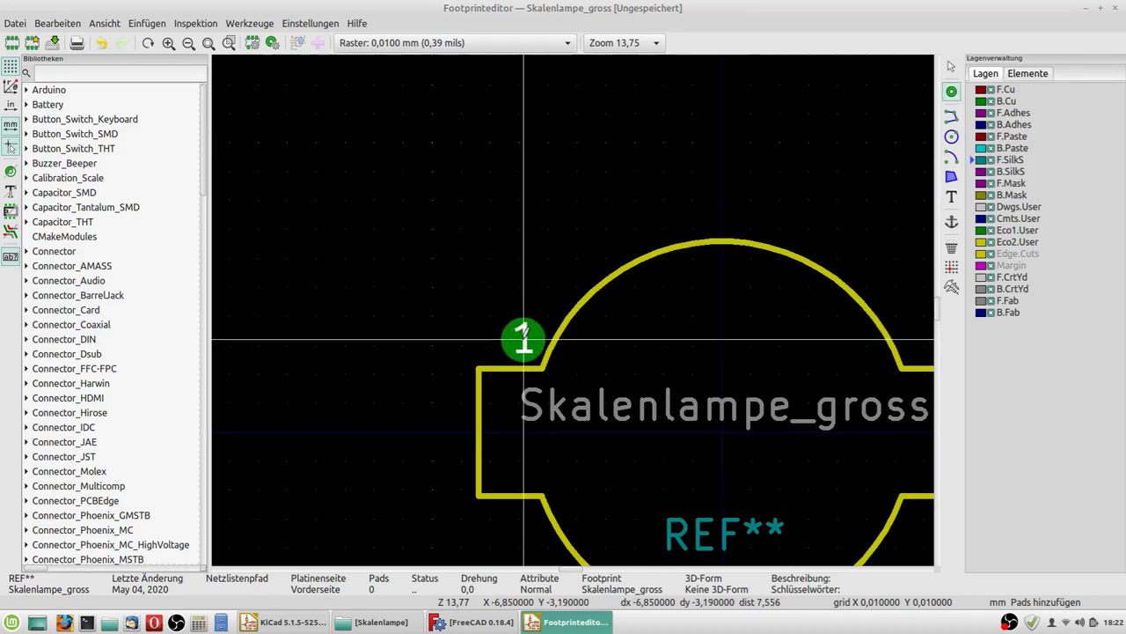
left_click(524, 338)
scroll(521, 470, "down", 1)
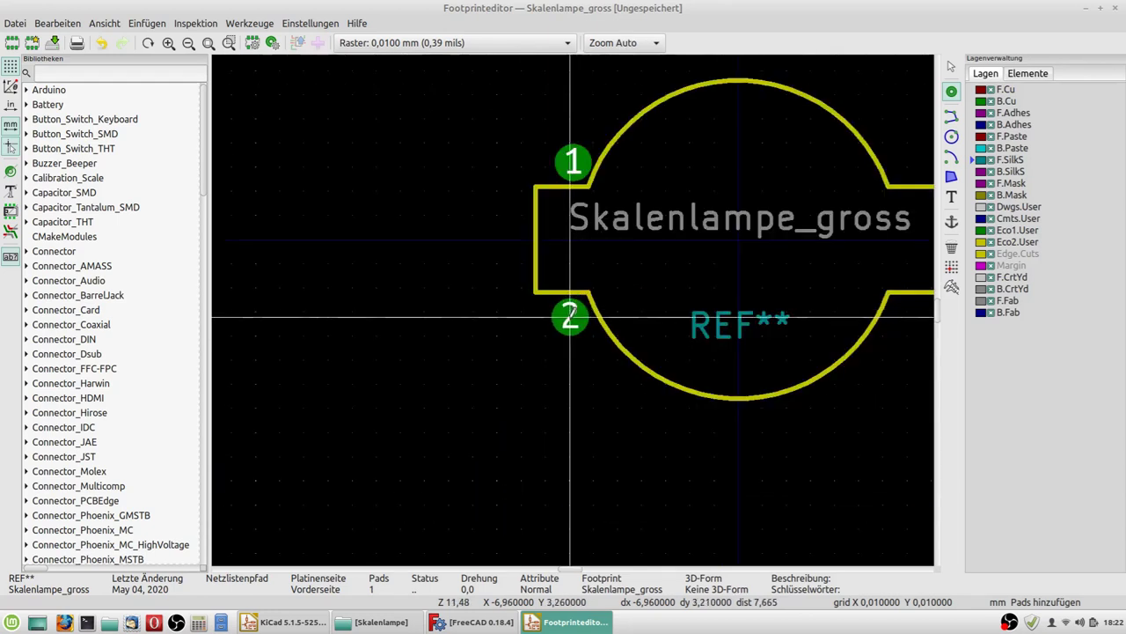
left_click(573, 318)
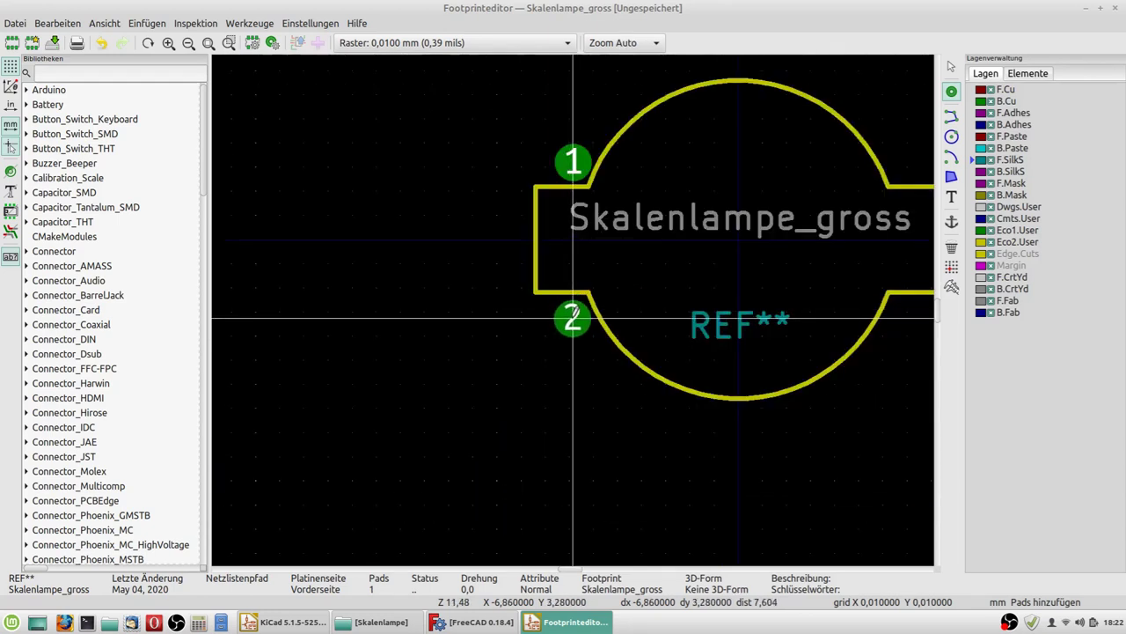
right_click(516, 357)
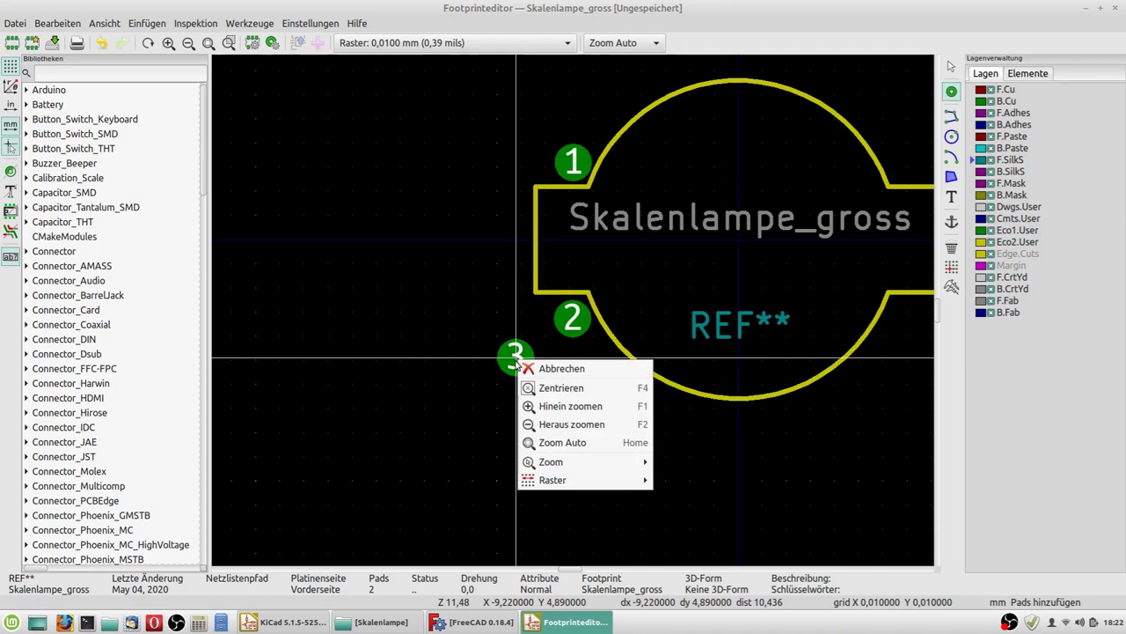
left_click(534, 371)
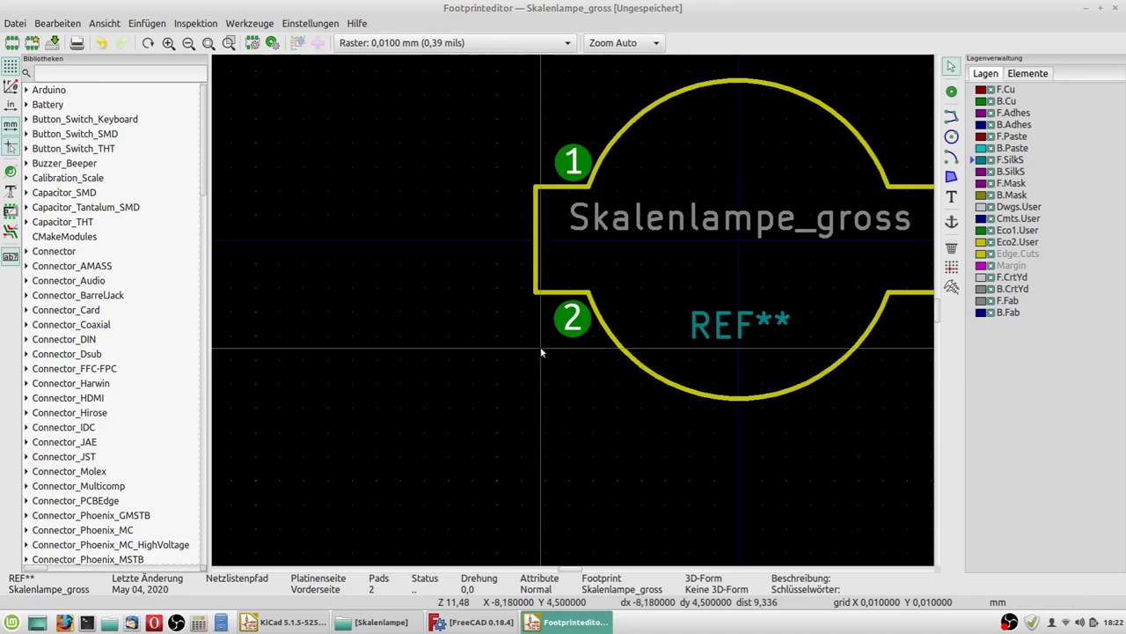
Open the properties of pad 1 and show its individual basic shapes
scroll(579, 220, "down", 1)
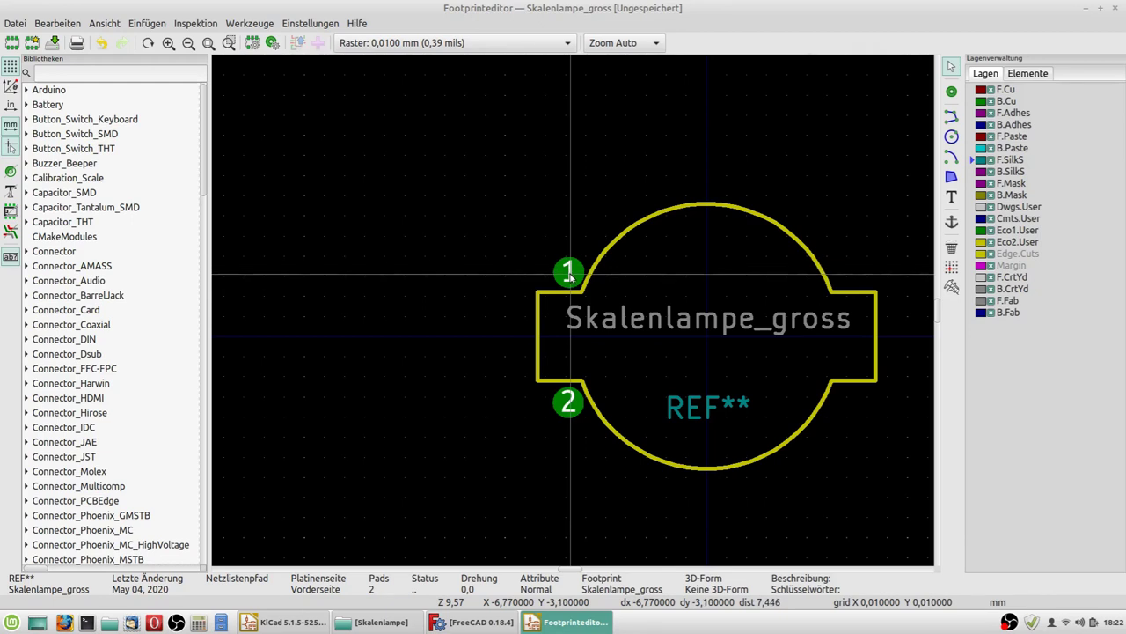
scroll(569, 277, "up", 5)
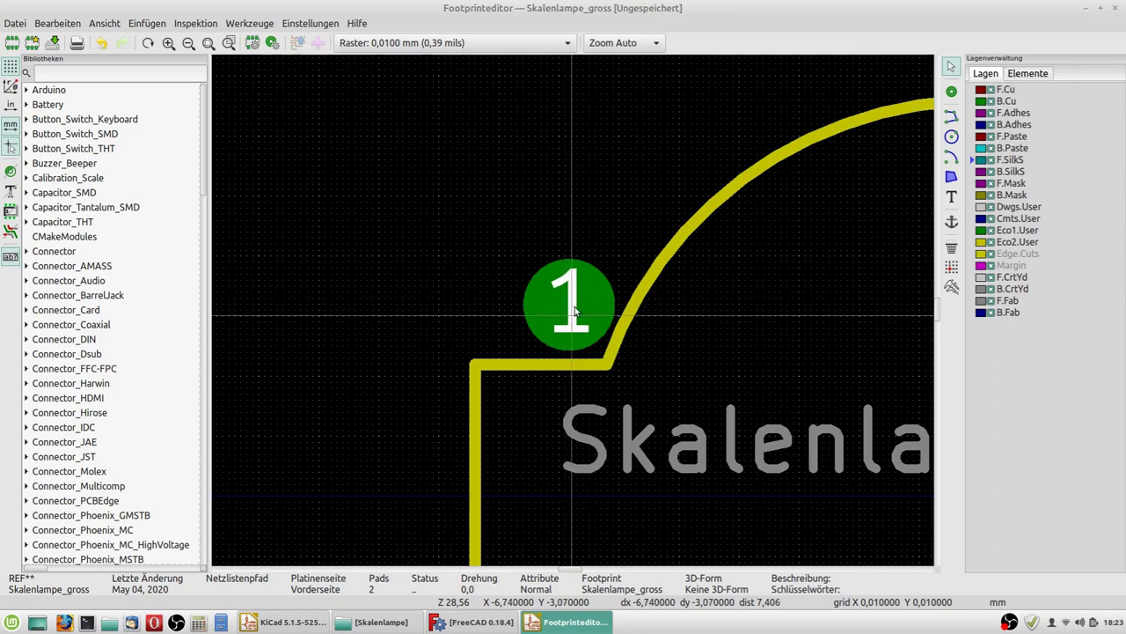
scroll(569, 312, "down", 3)
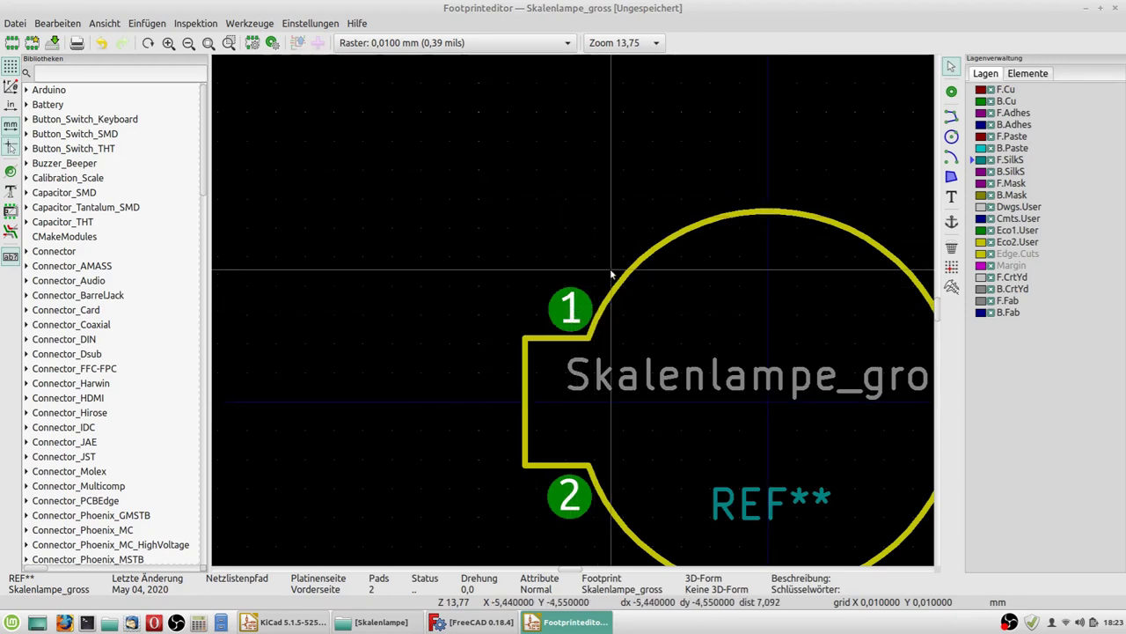
left_click(582, 308)
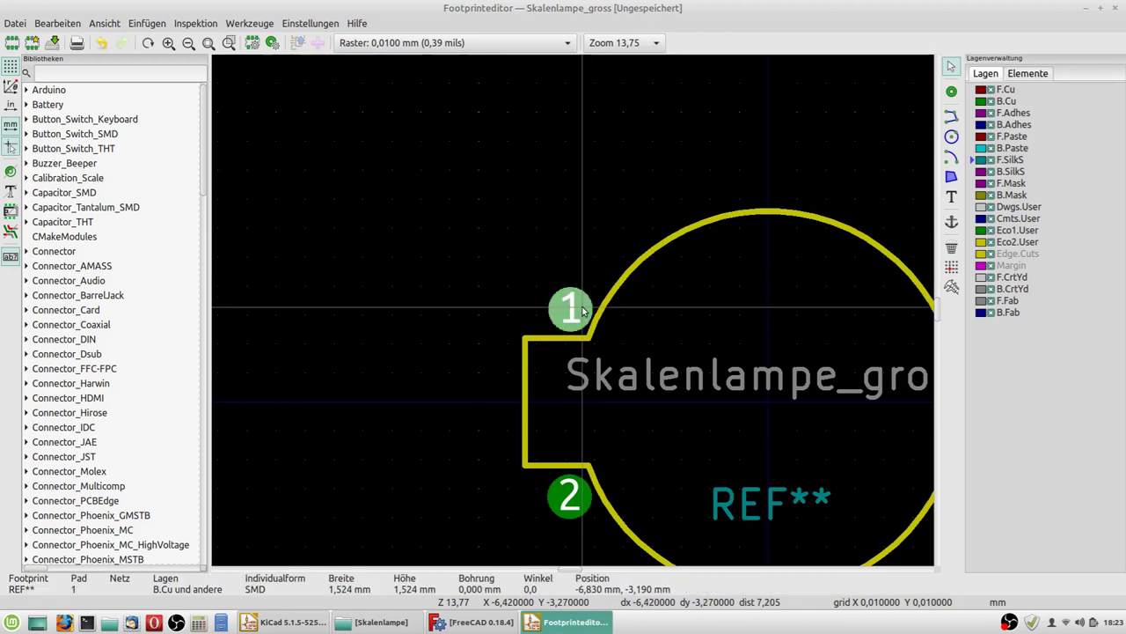
double_click(582, 309)
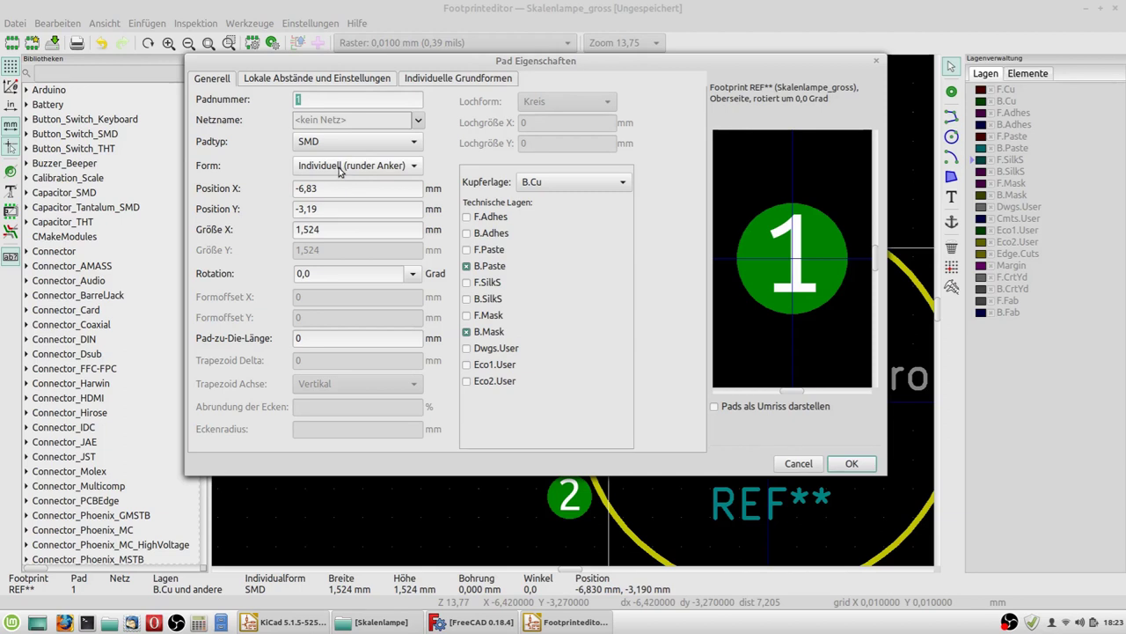
left_click(459, 81)
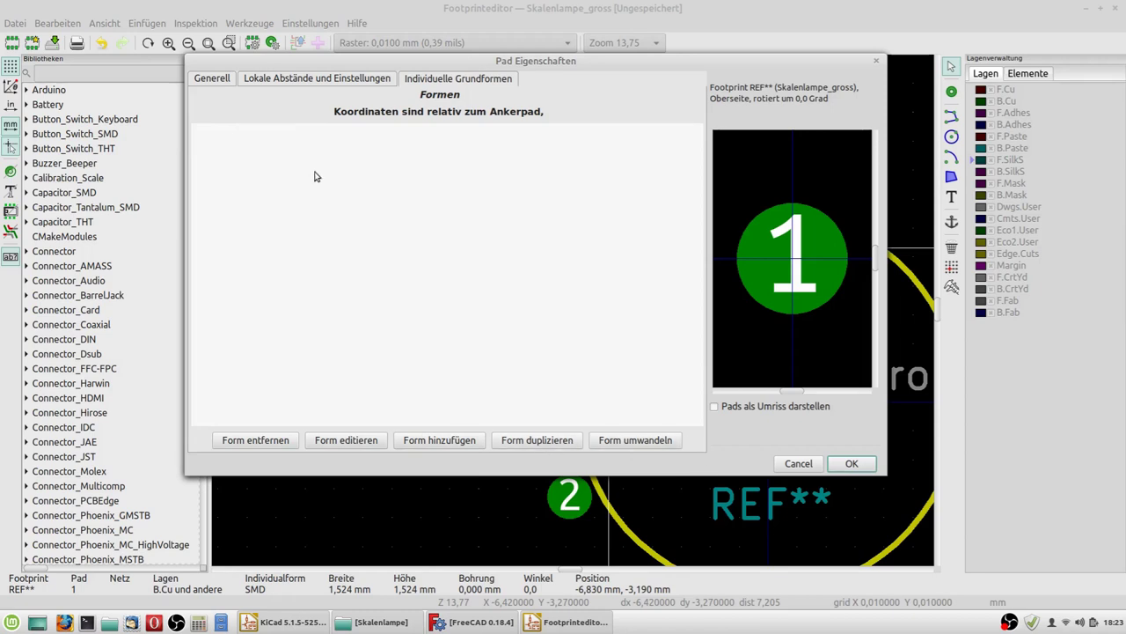
Switch pad 1's form to Kreis to compare the custom shape options, and restore Individuell (runder Anker)
left_click(215, 81)
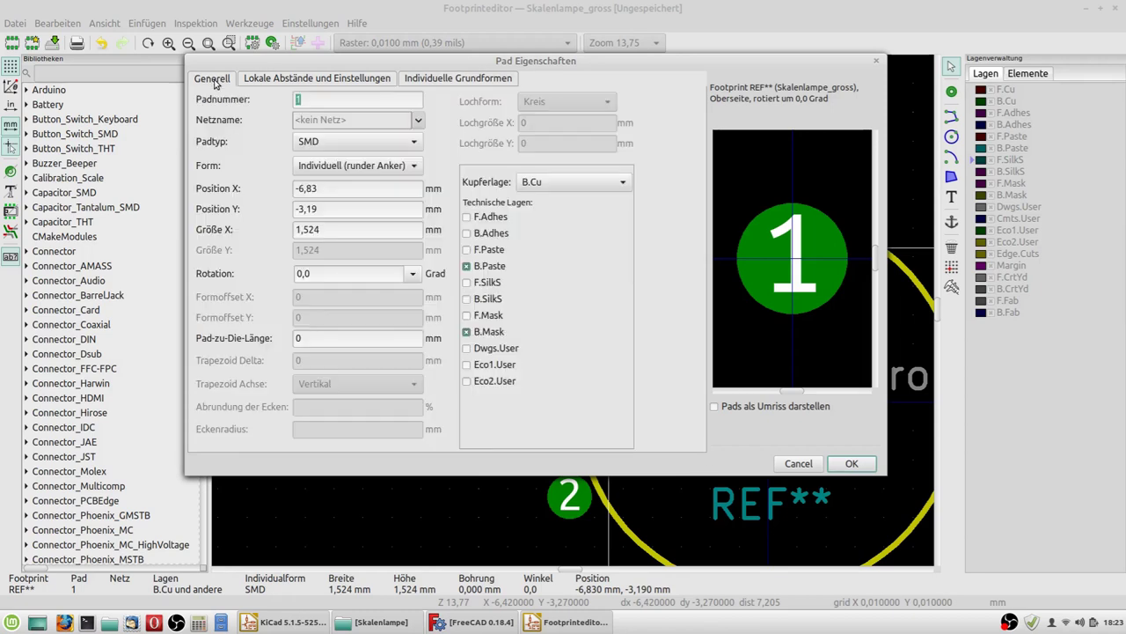
left_click(317, 166)
left_click(315, 70)
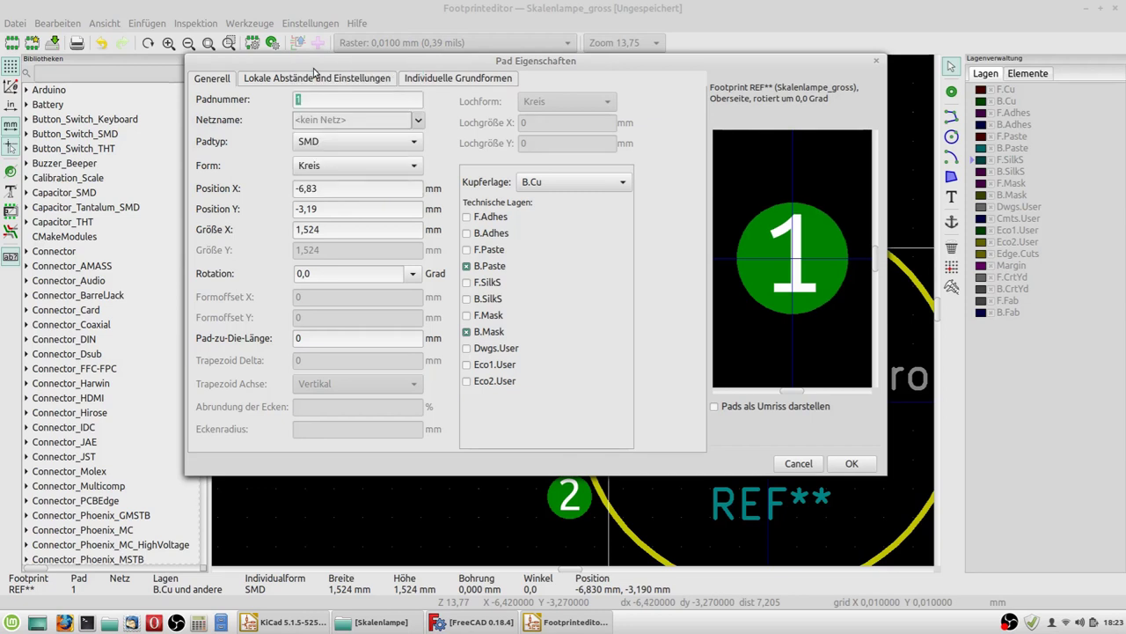
left_click(433, 81)
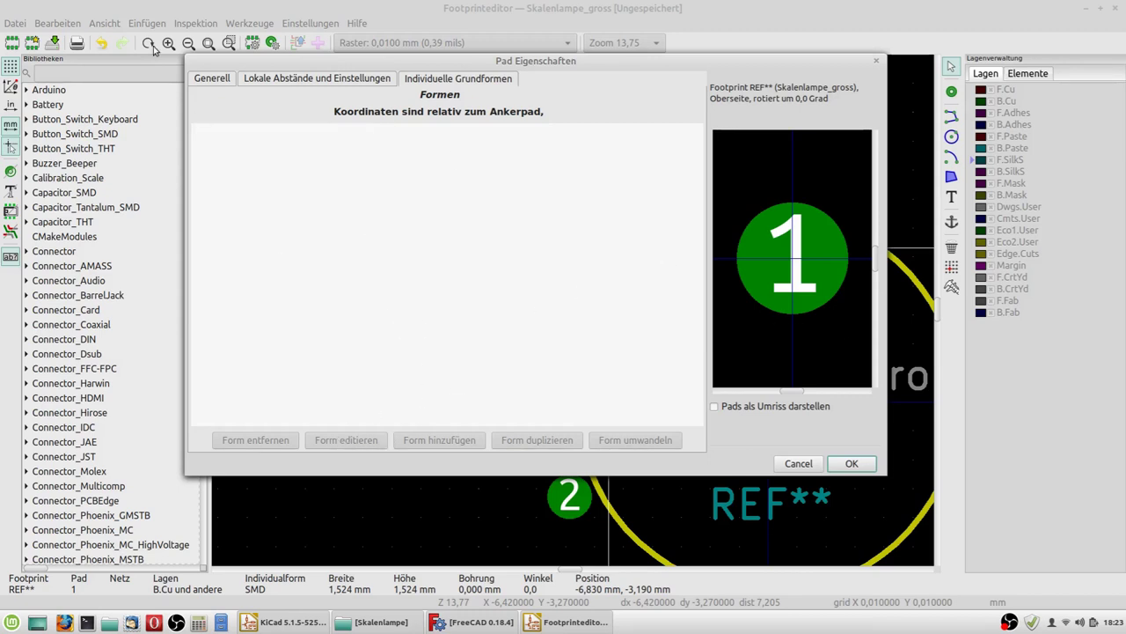
left_click(207, 79)
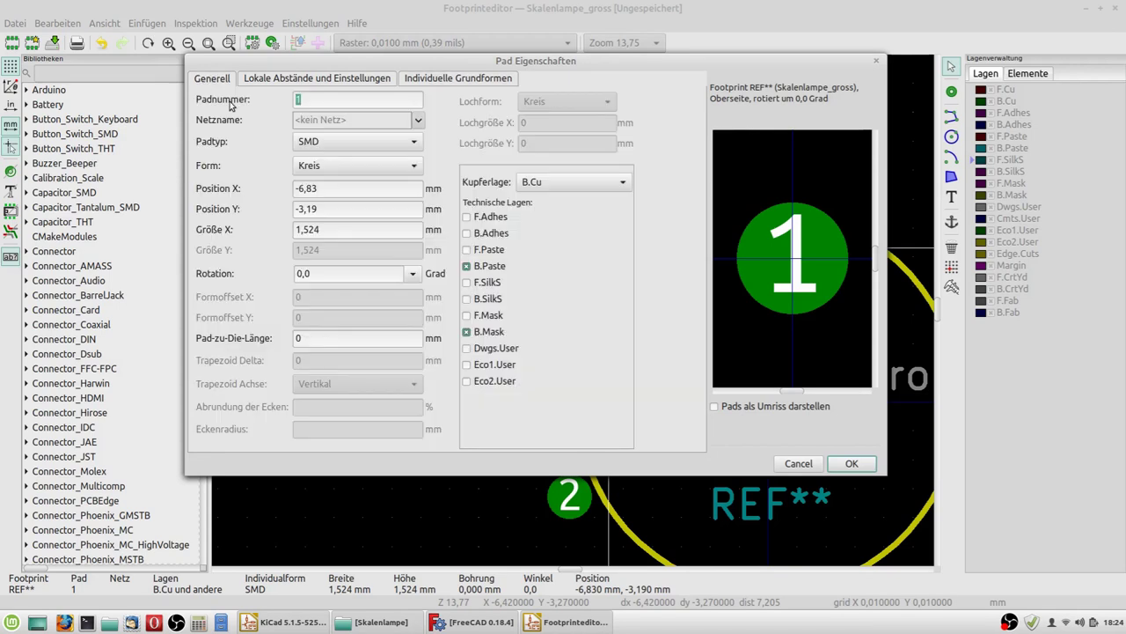
left_click(334, 167)
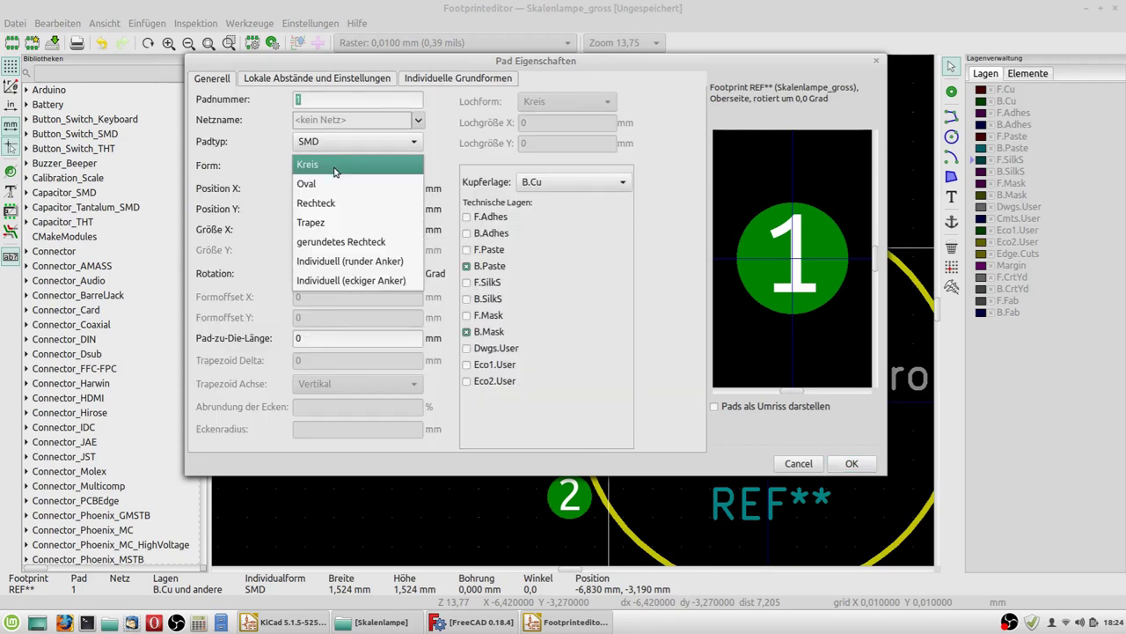
left_click(349, 261)
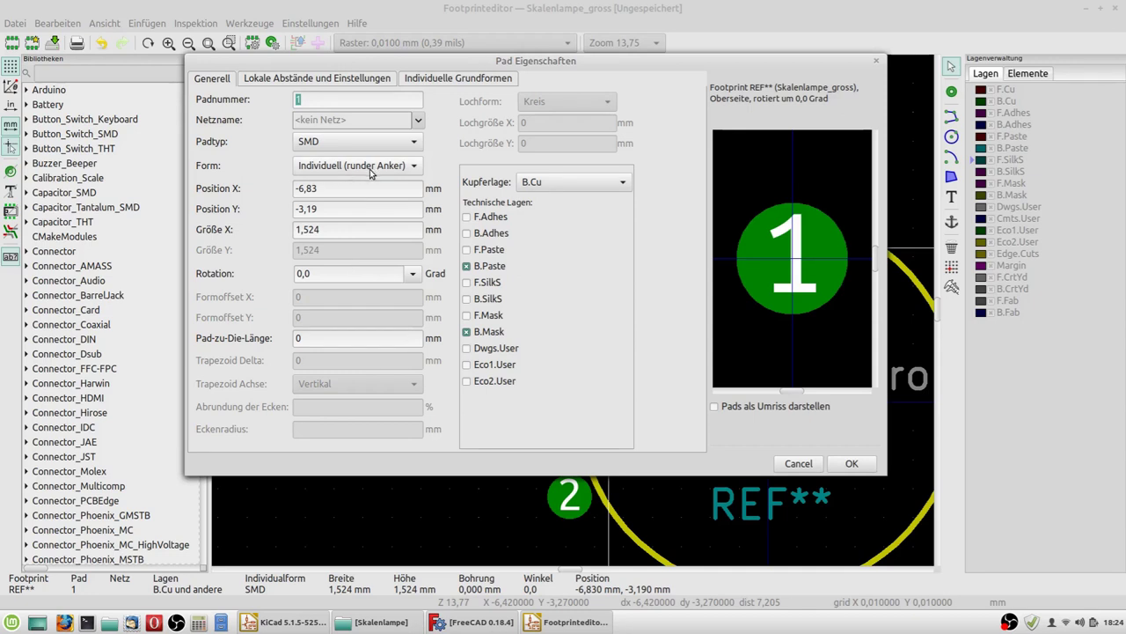
Add a Kreisbogen to pad 1's individual basic shapes
left_click(429, 82)
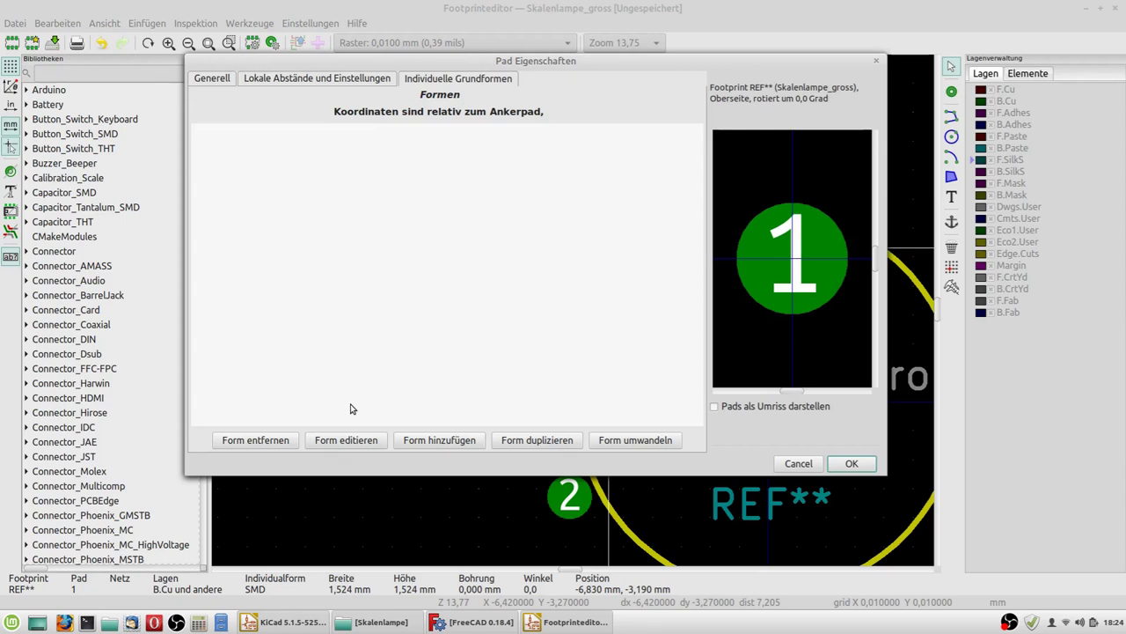
left_click(455, 443)
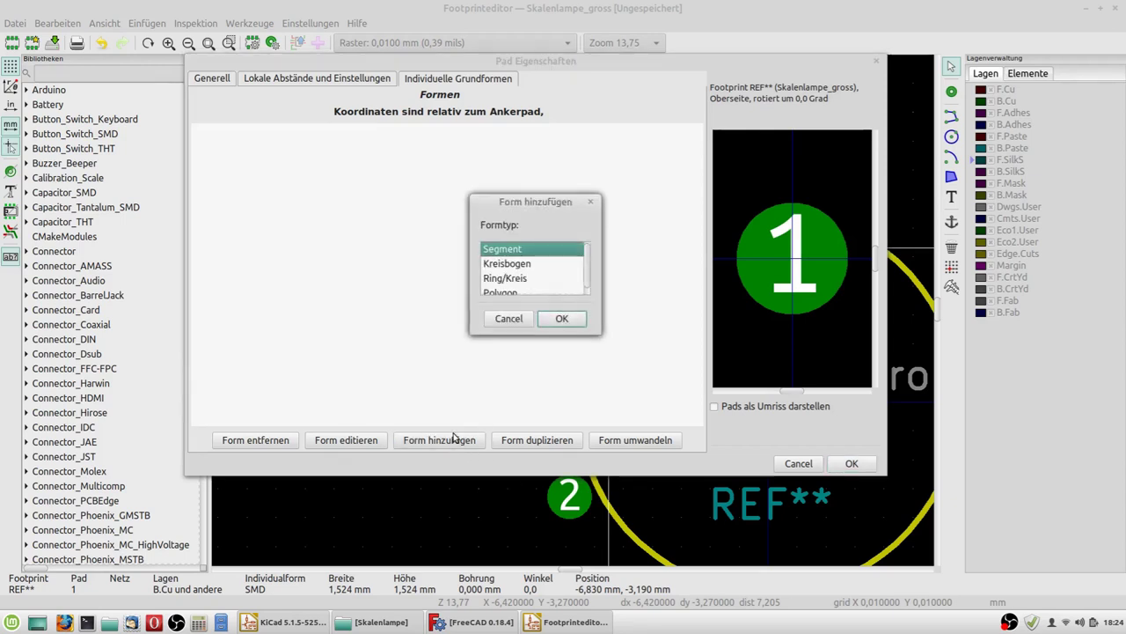
left_click_drag(564, 201, 410, 100)
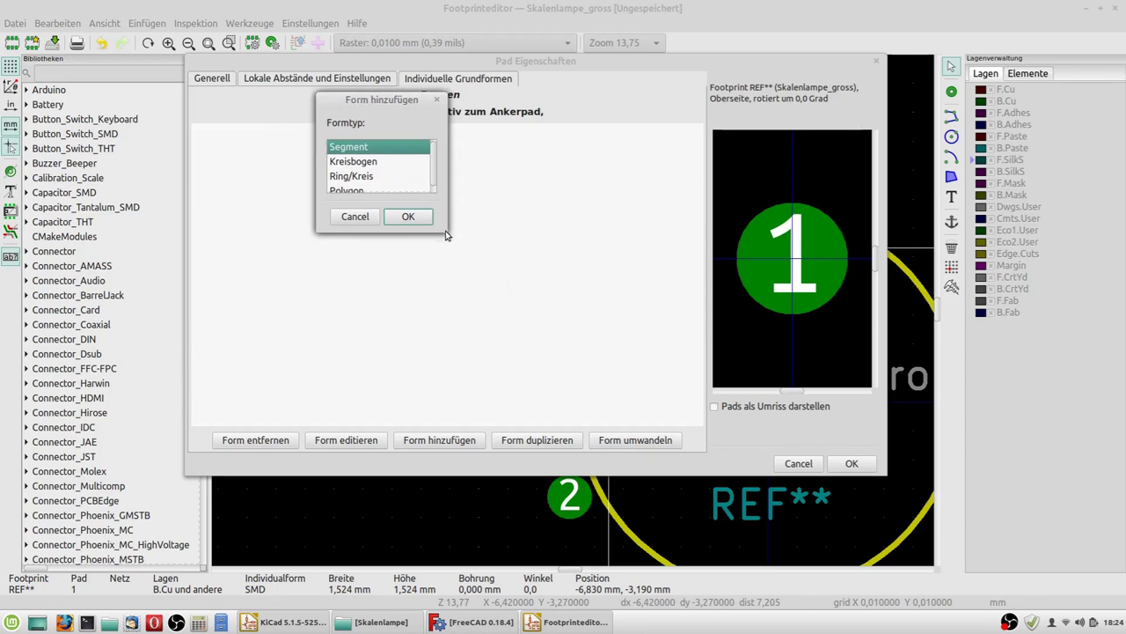
left_click_drag(445, 236, 645, 410)
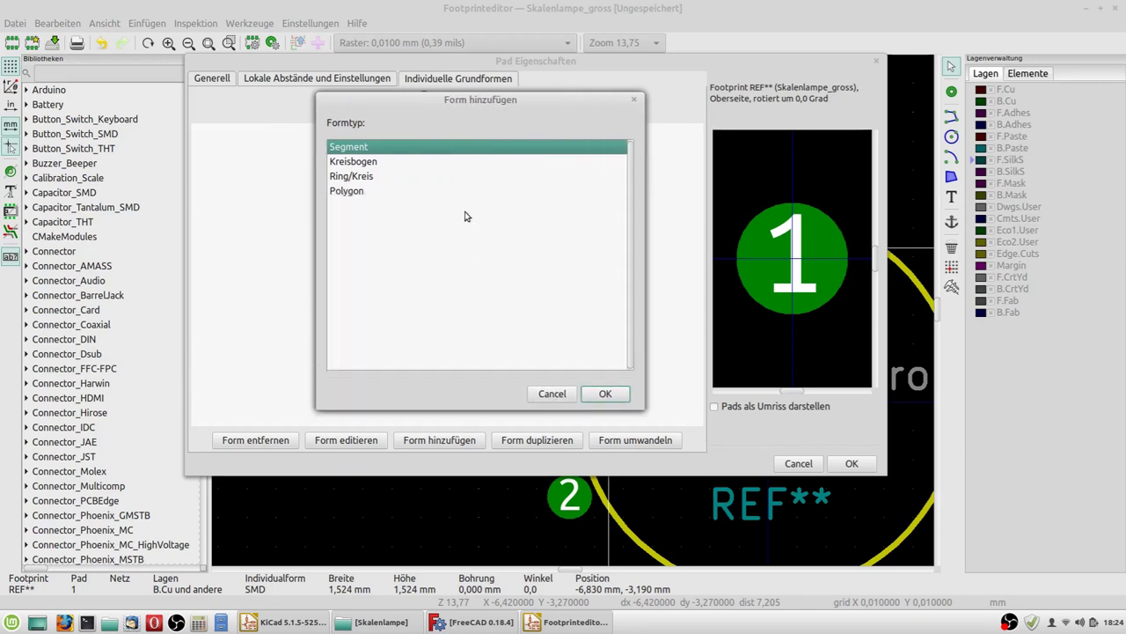
left_click(344, 163)
left_click(346, 179)
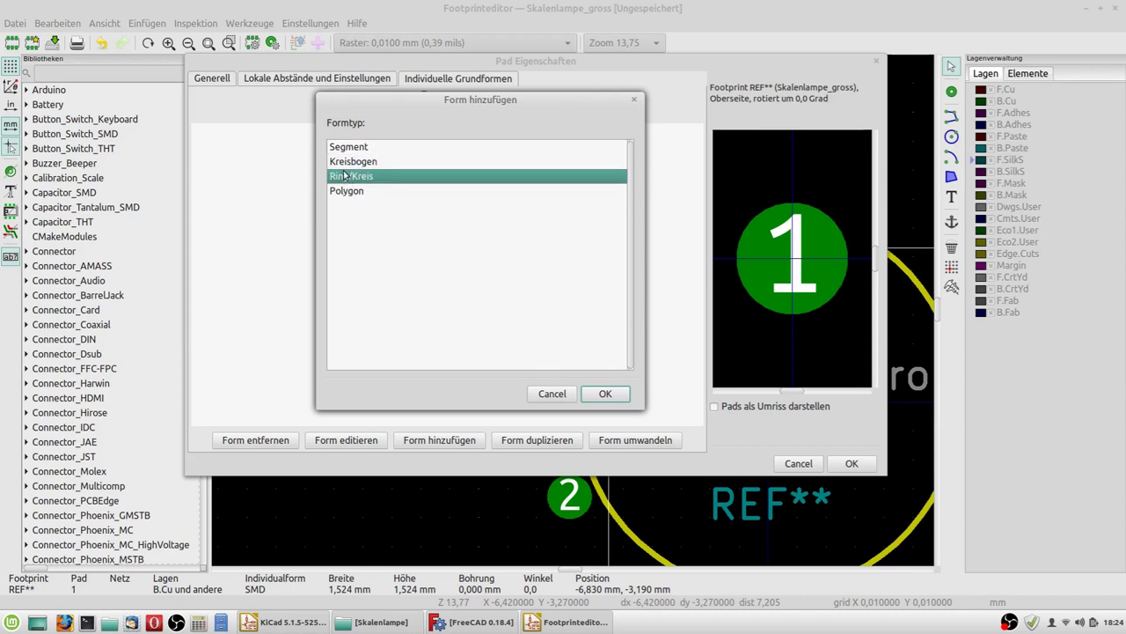
left_click(351, 164)
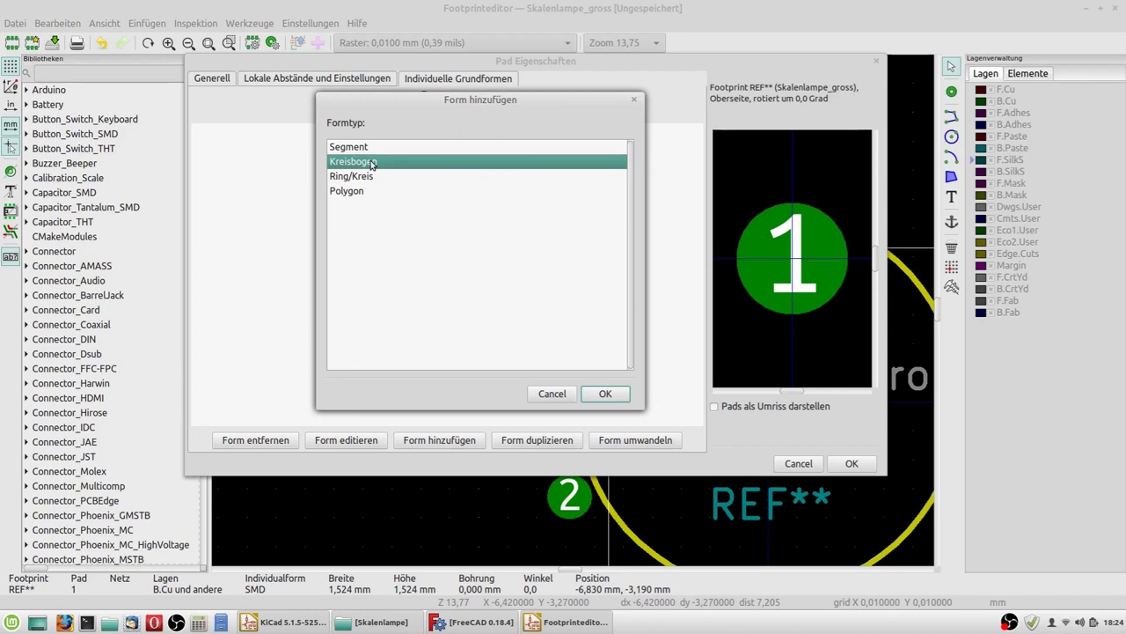
left_click(605, 394)
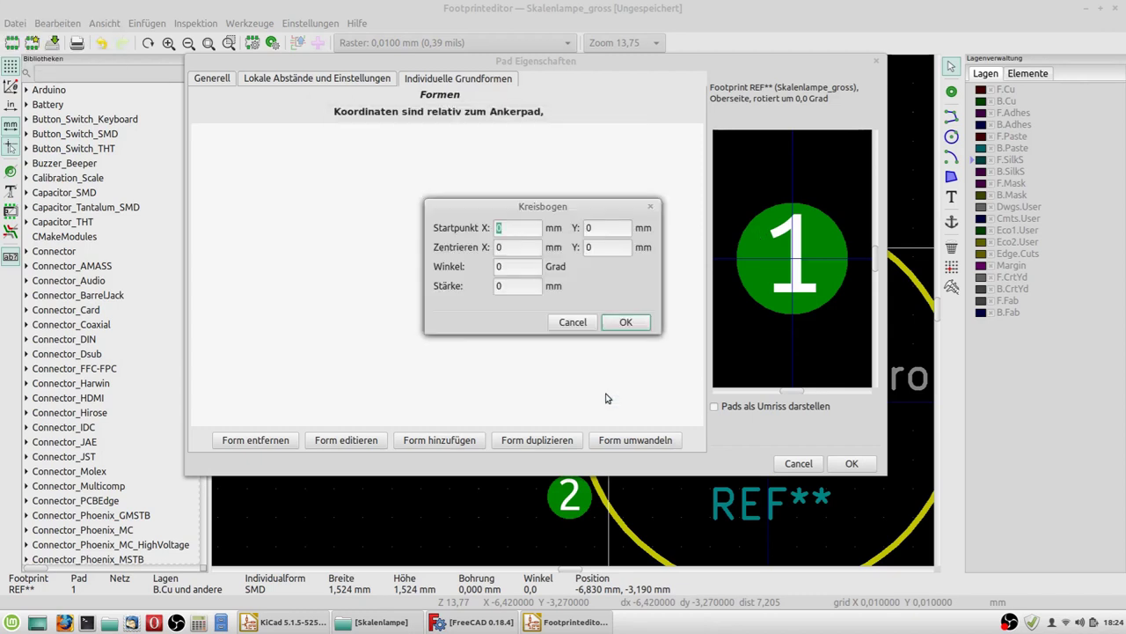
Define the arc with centre X -7,8 mm, an angle of 160 degrees and a thickness of 2 mm
left_click_drag(565, 206, 475, 134)
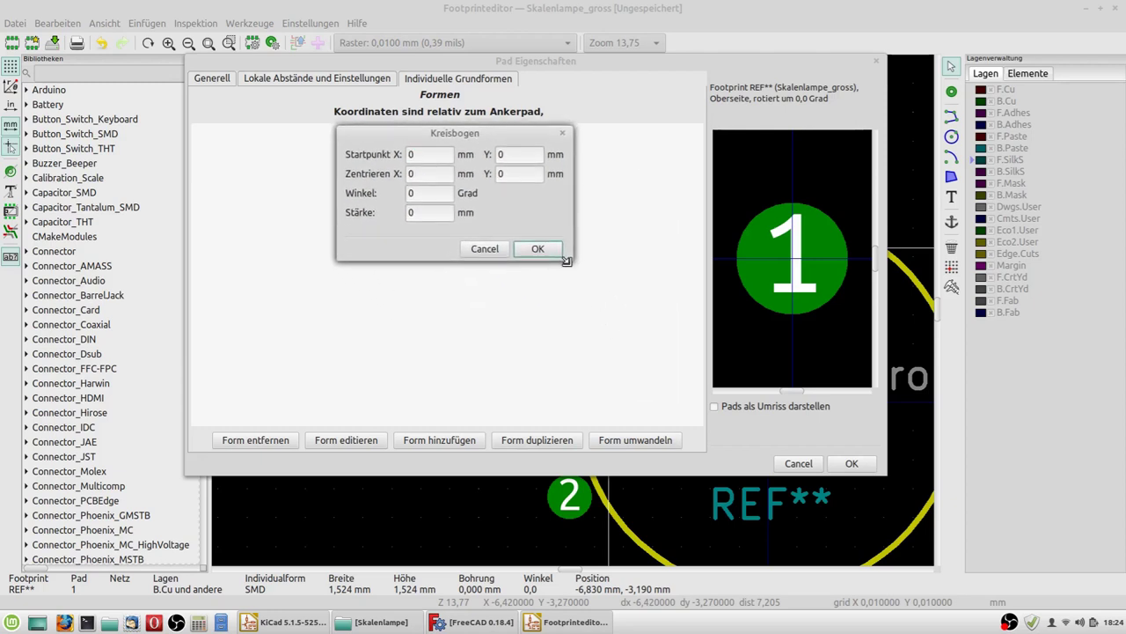
left_click_drag(566, 260, 709, 331)
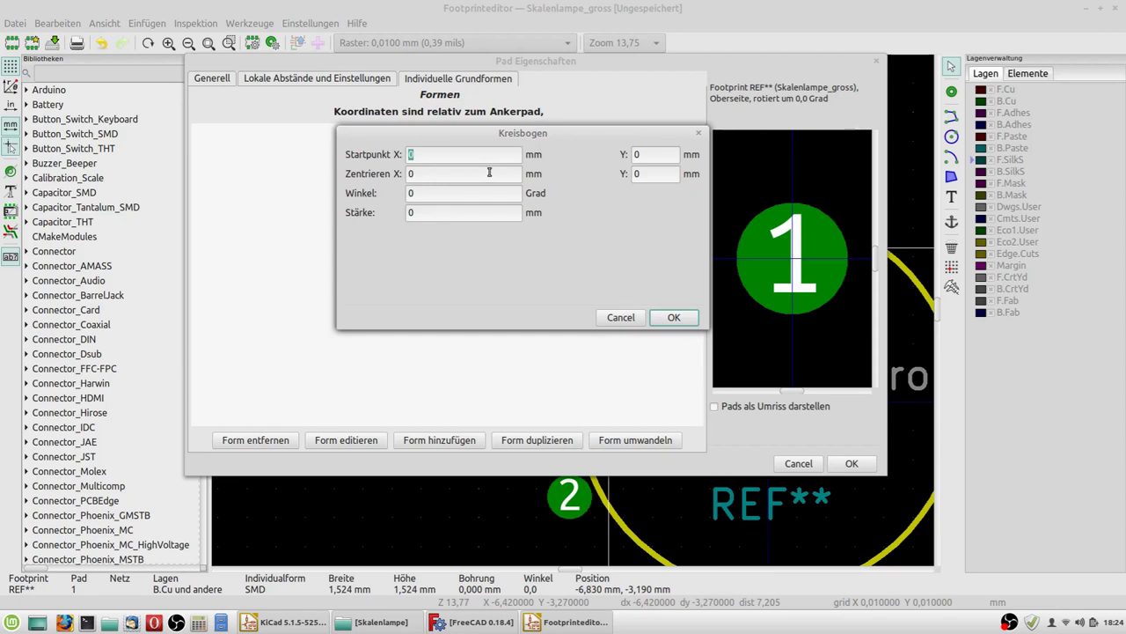
key("Tab")
left_click_drag(474, 191, 400, 184)
type("160")
left_click_drag(416, 213, 401, 213)
left_click(668, 320)
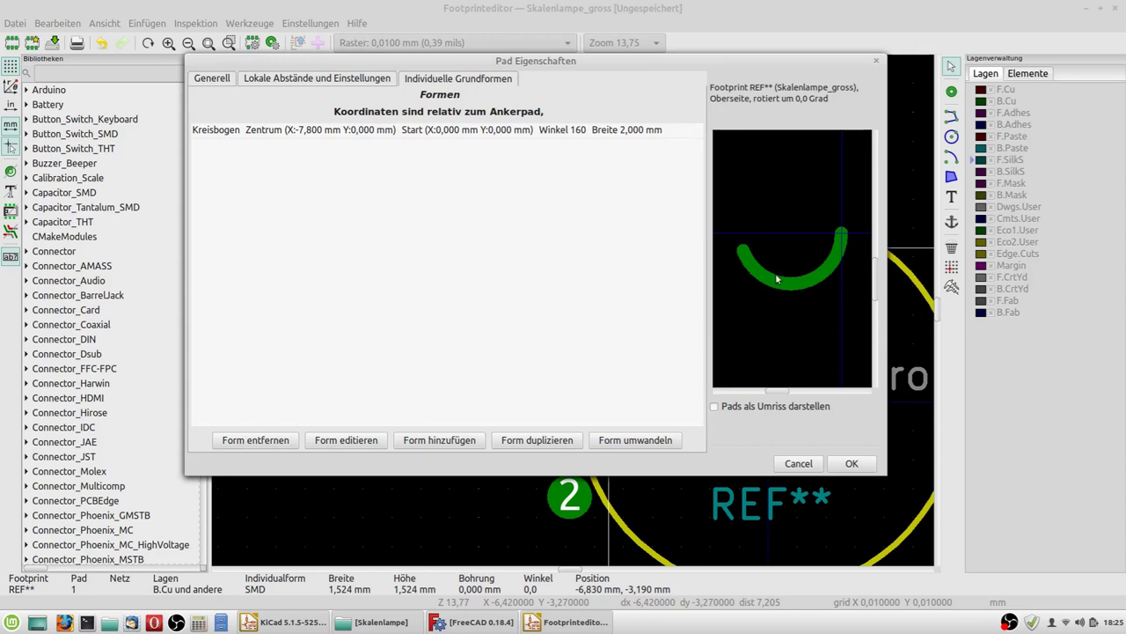
Change the arc's centre X to 7,8 mm and accept the properties of pad 1
scroll(808, 239, "down", 1)
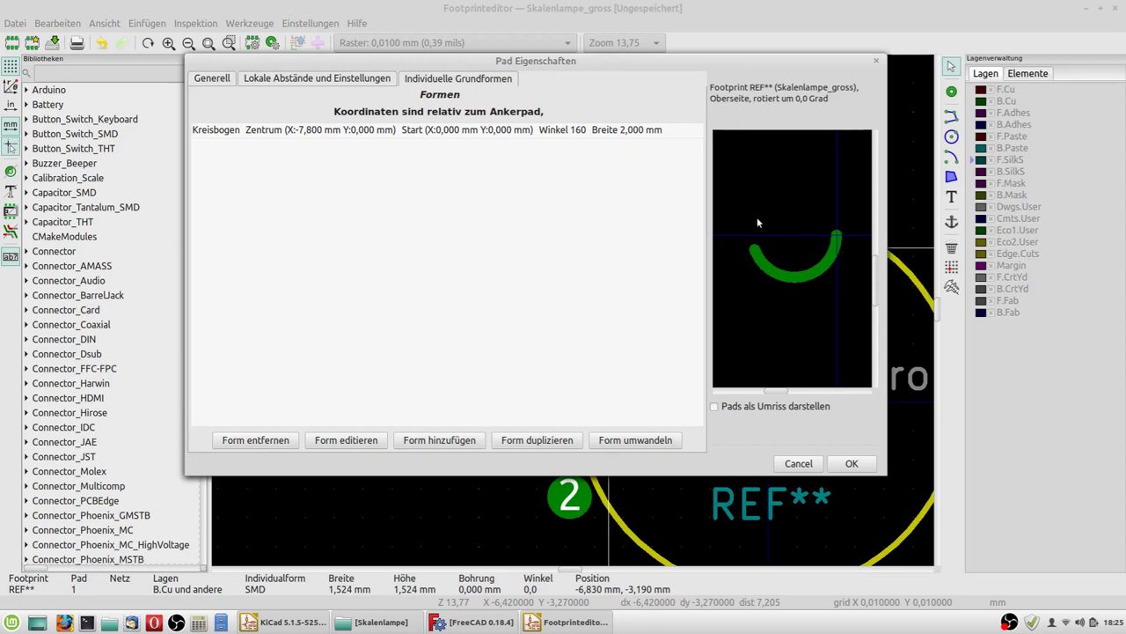
left_click(512, 134)
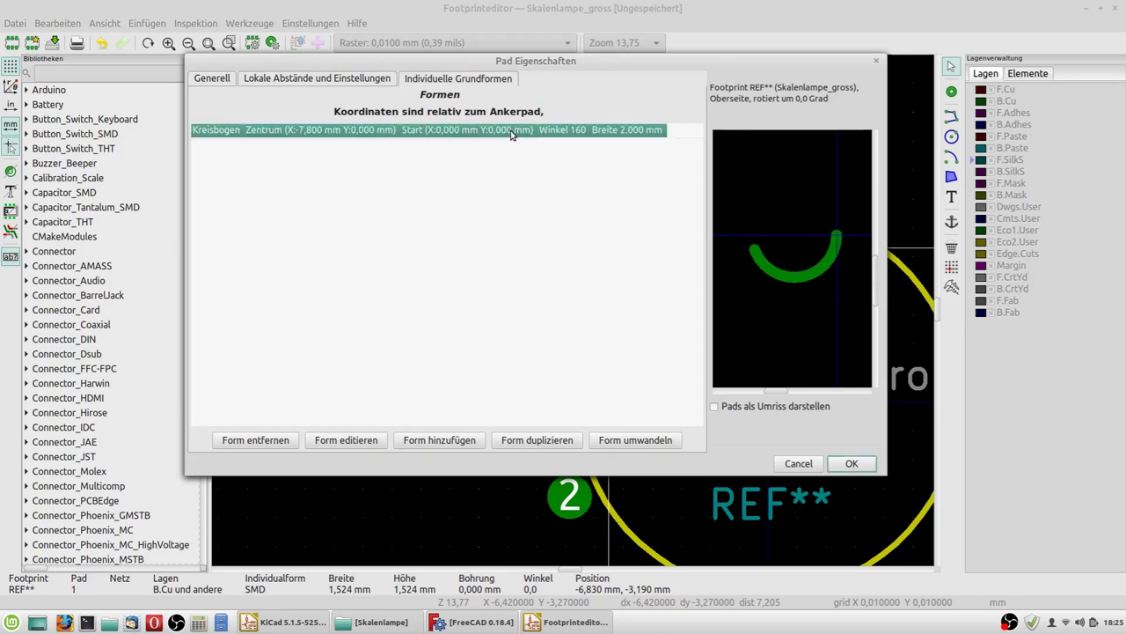
double_click(511, 130)
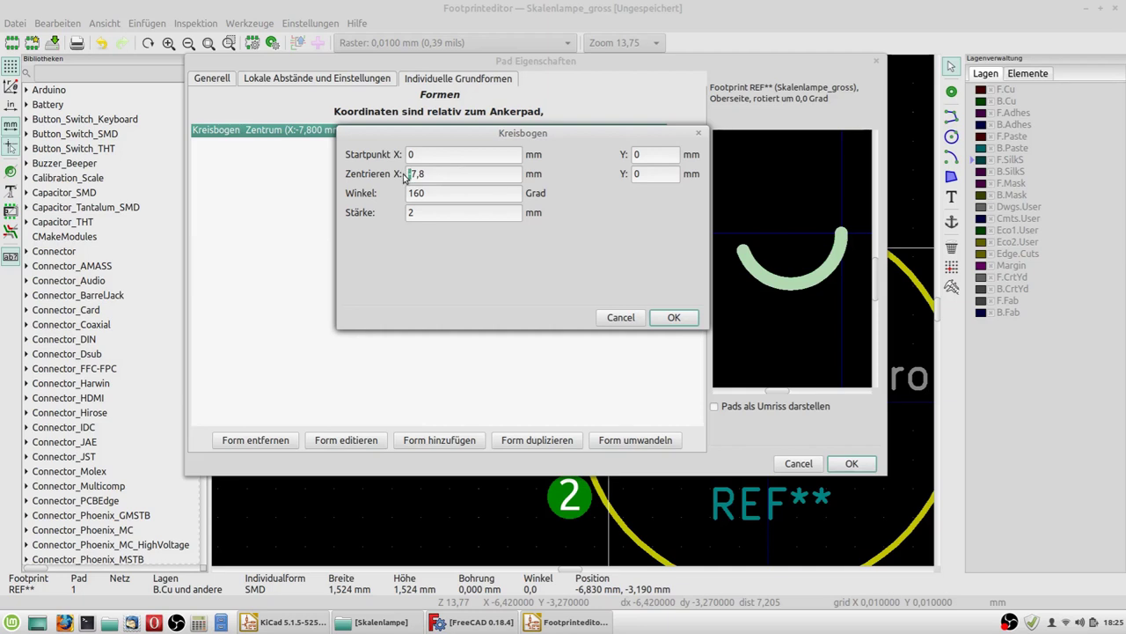
key("BackSpace")
left_click(671, 322)
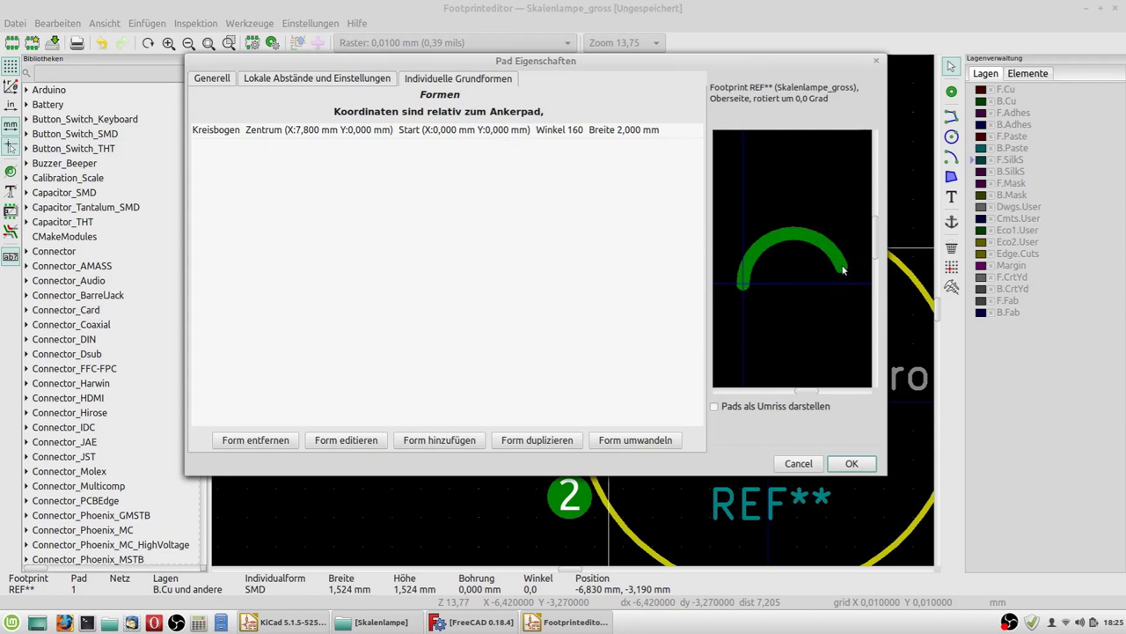
left_click(852, 464)
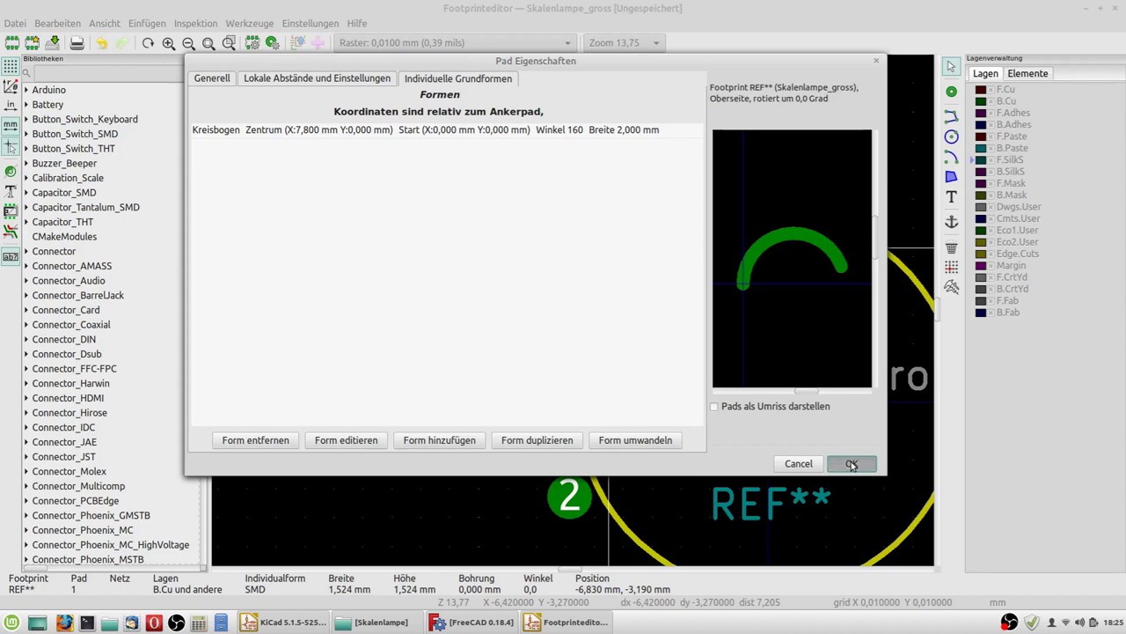
Try pad 1 at about X -7.80, Y 0.02 mm against the round outline, and move it back to about X -7.07, Y -3.19 mm
key("Home")
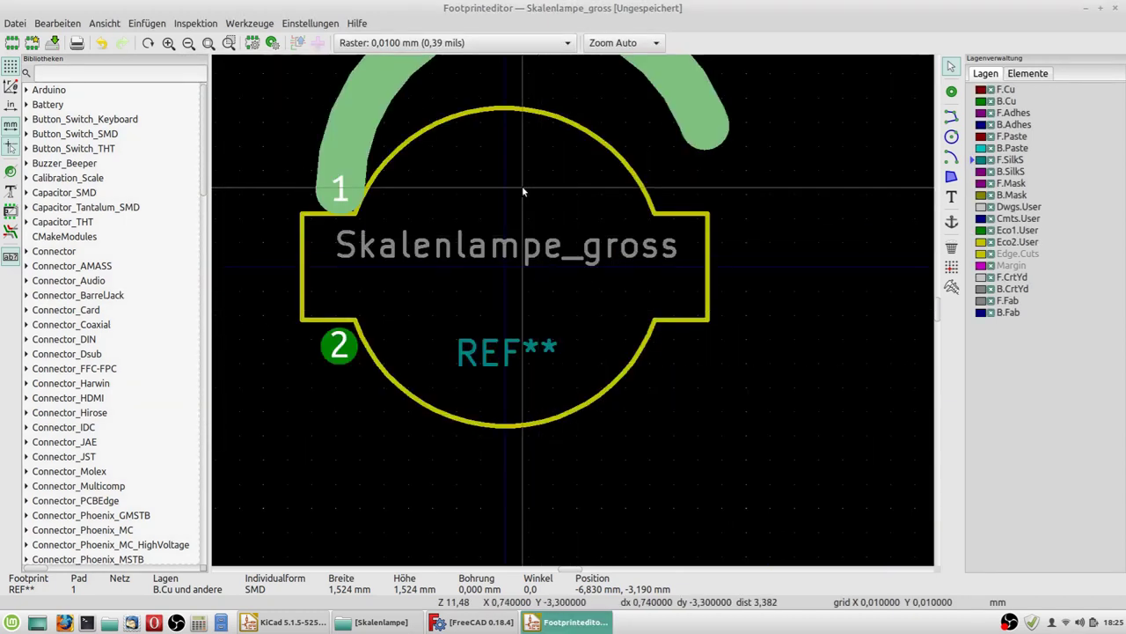
scroll(521, 190, "down", 1)
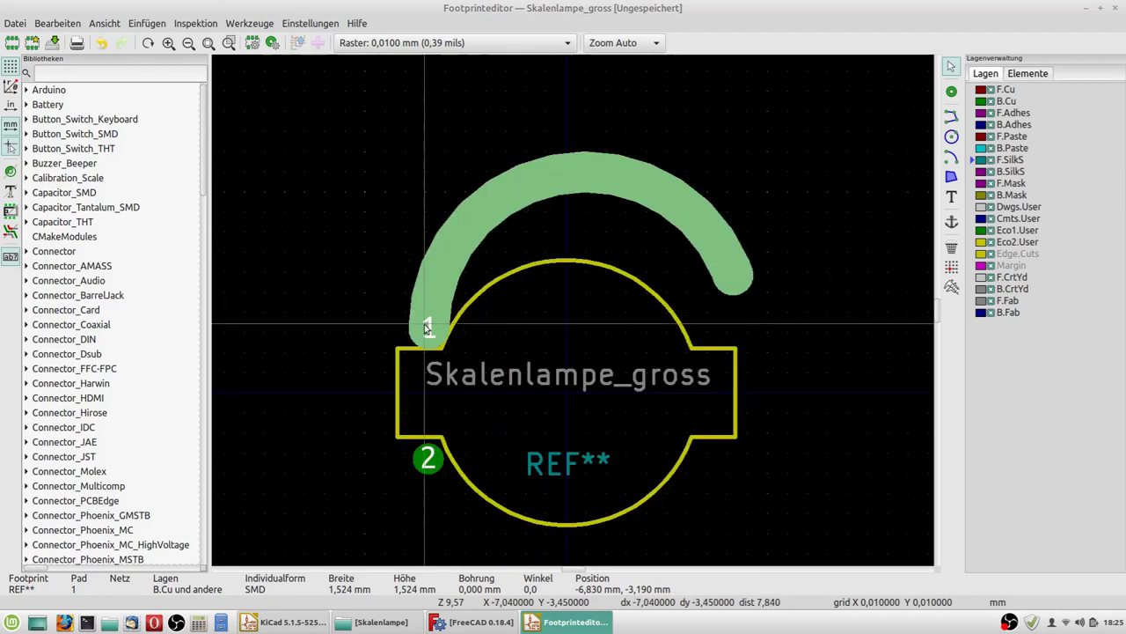
left_click_drag(426, 327, 410, 396)
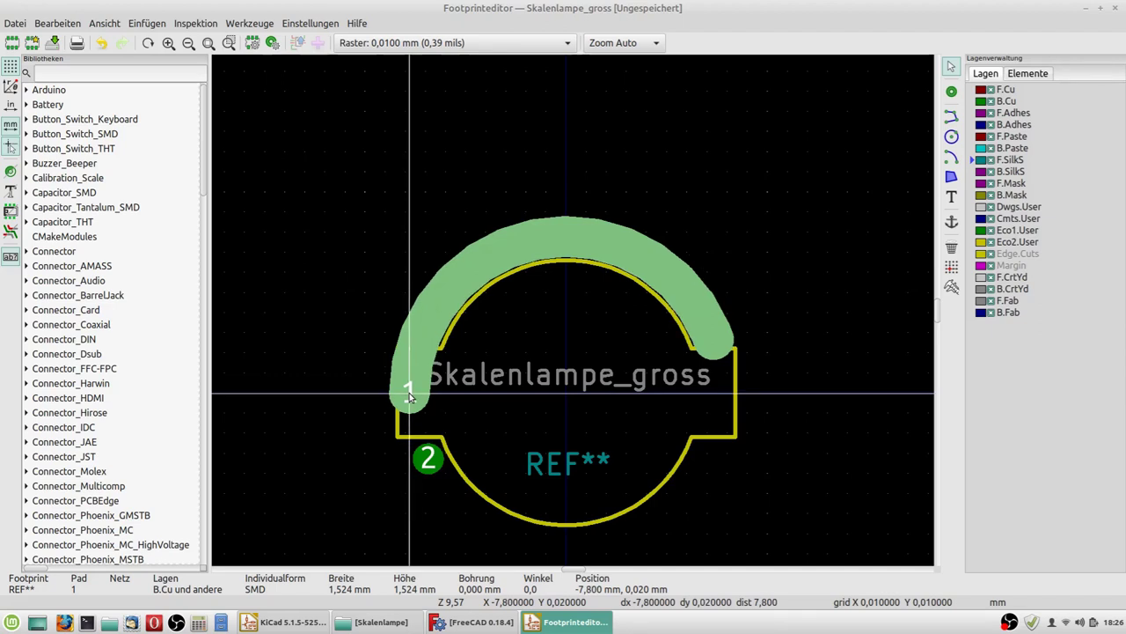
left_click_drag(409, 396, 424, 329)
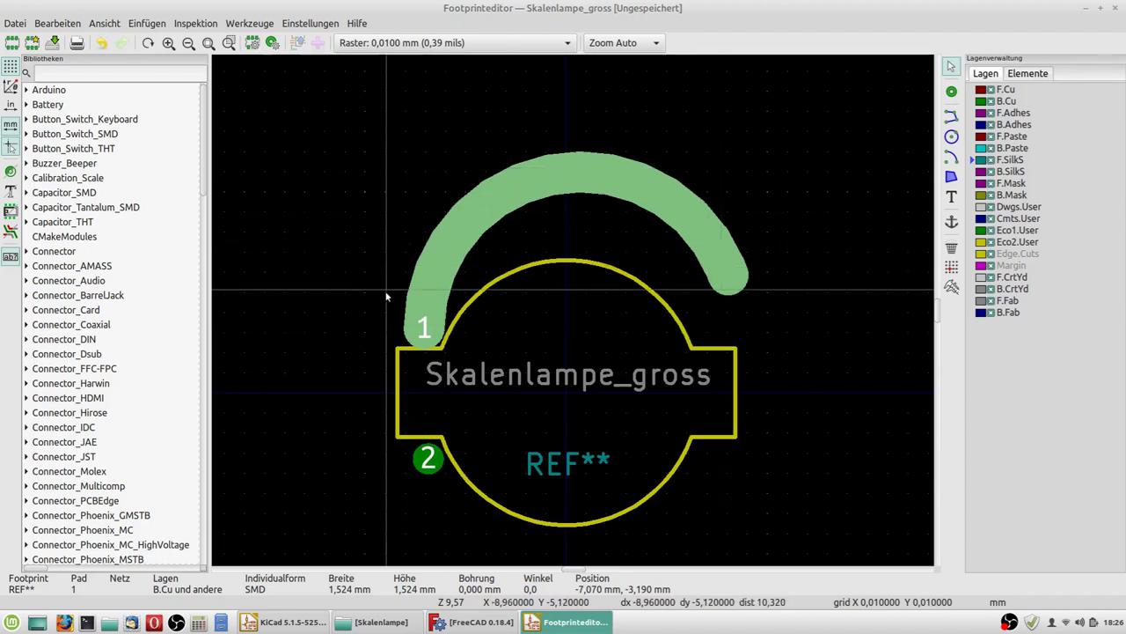
Set pad 1's rotation to -10 degrees and move it to about X -7.68, Y -1.29 mm along the upper outline
double_click(423, 329)
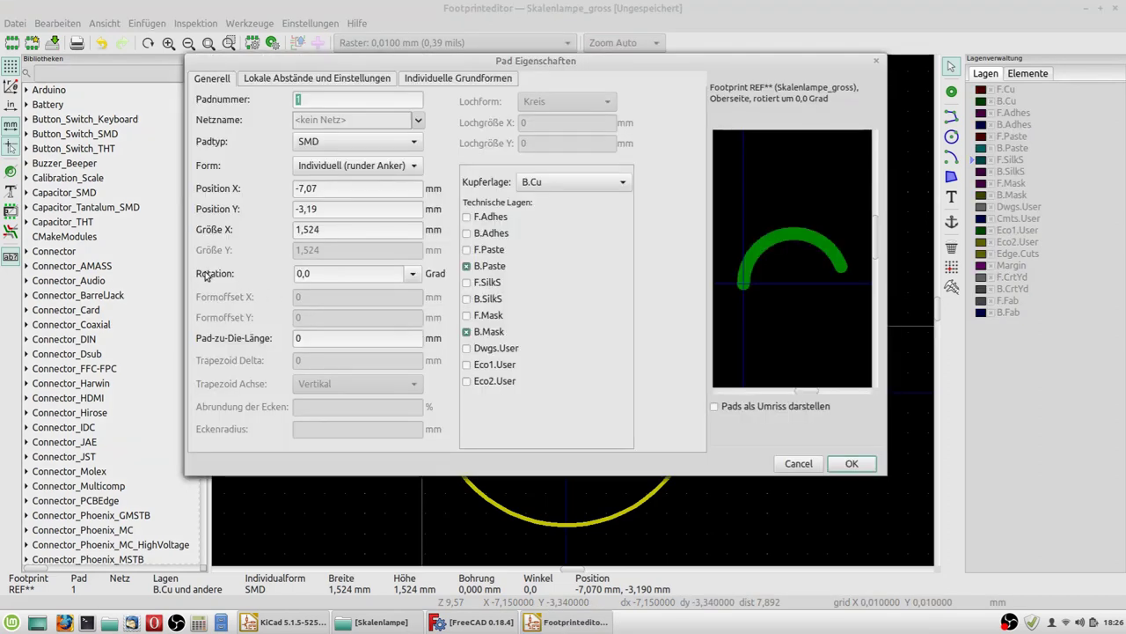
double_click(304, 274)
type("-10")
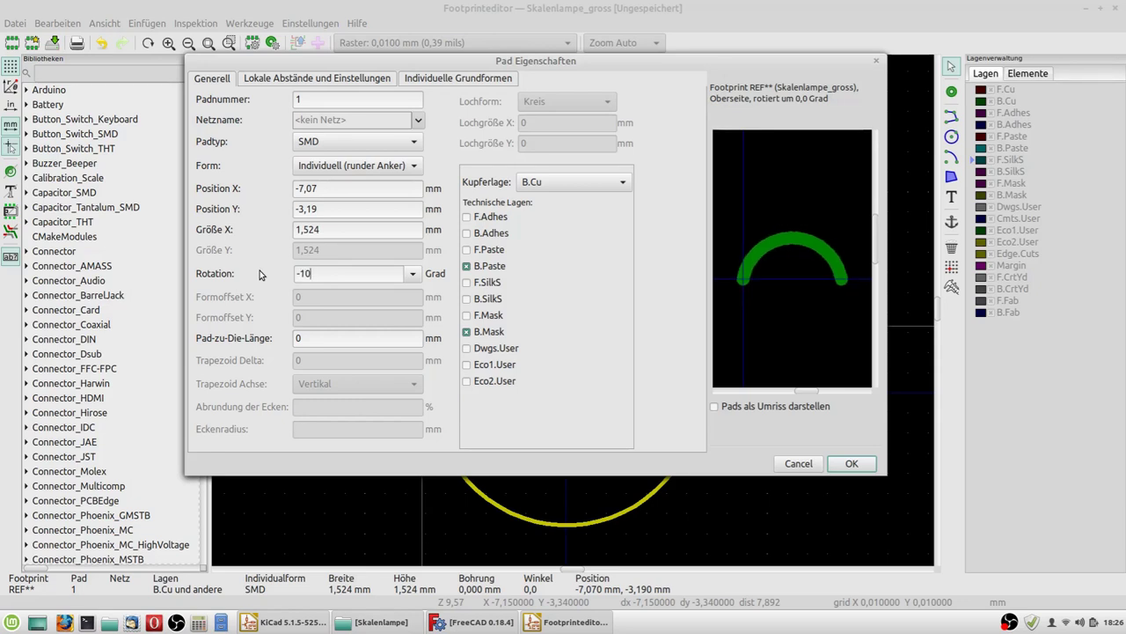
left_click(862, 463)
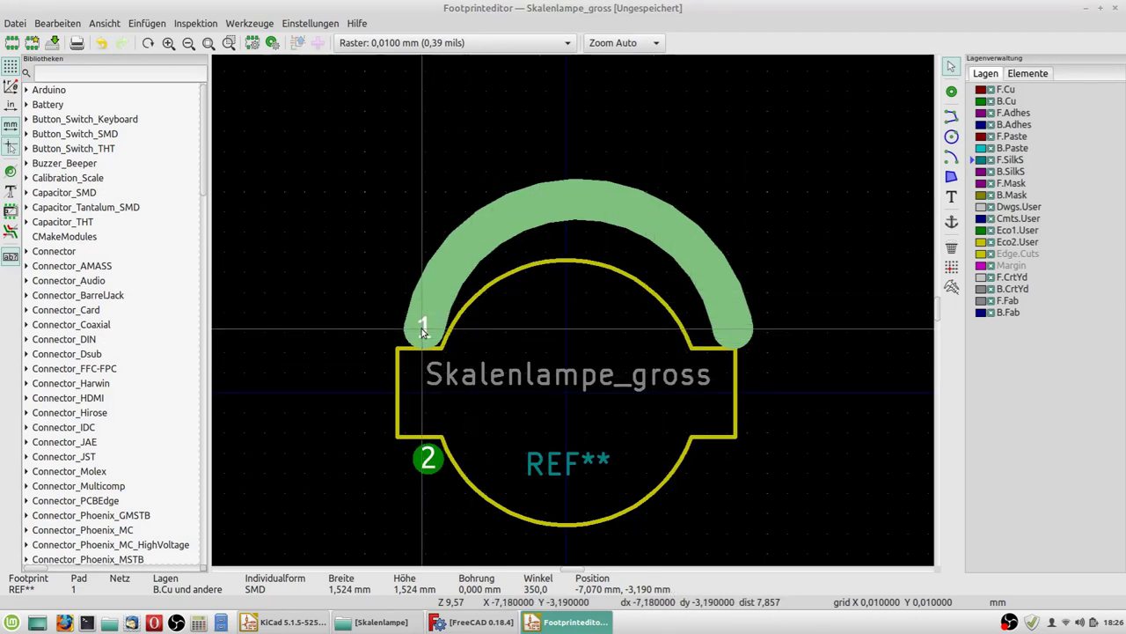
left_click_drag(422, 328, 412, 370)
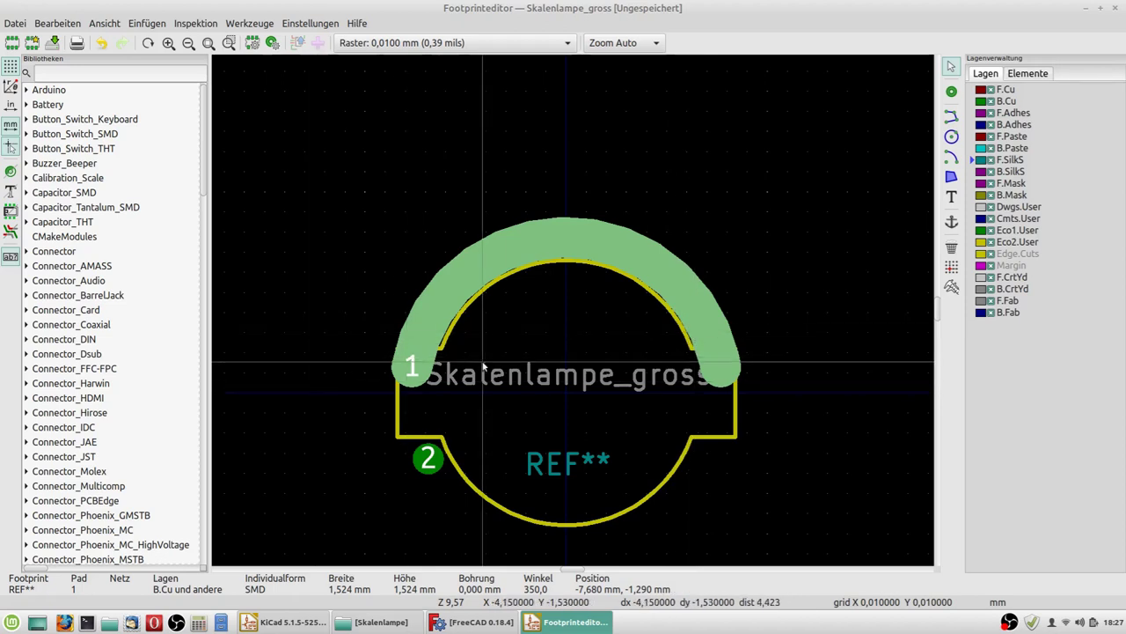
Set the angle of pad 1's arc to 120 degrees and accept the pad properties
double_click(422, 332)
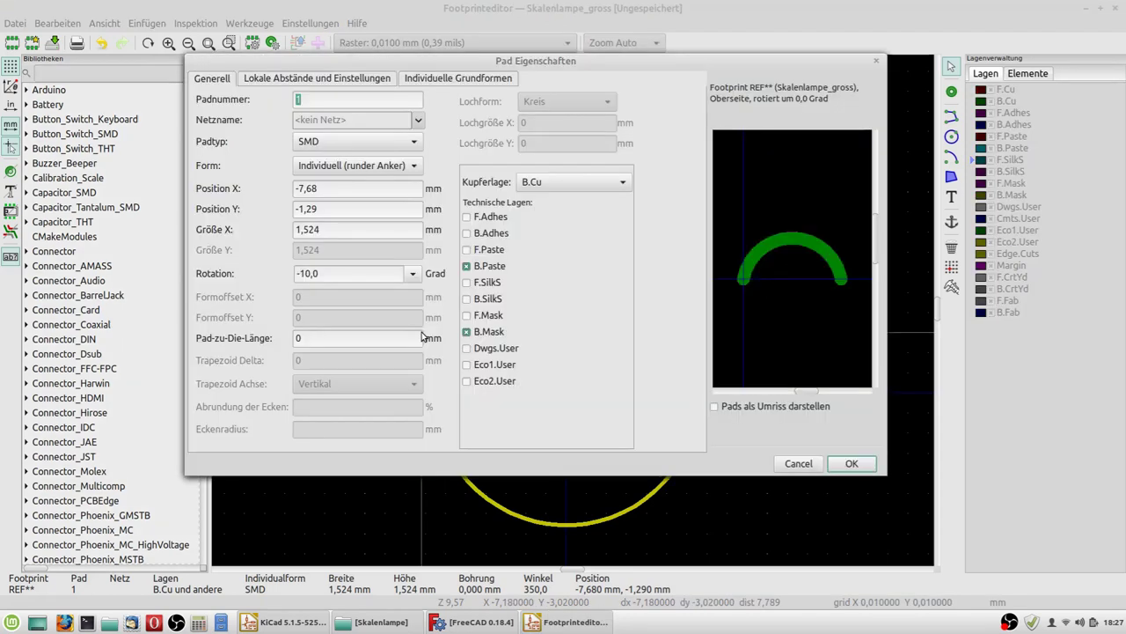
left_click(437, 79)
left_click(396, 133)
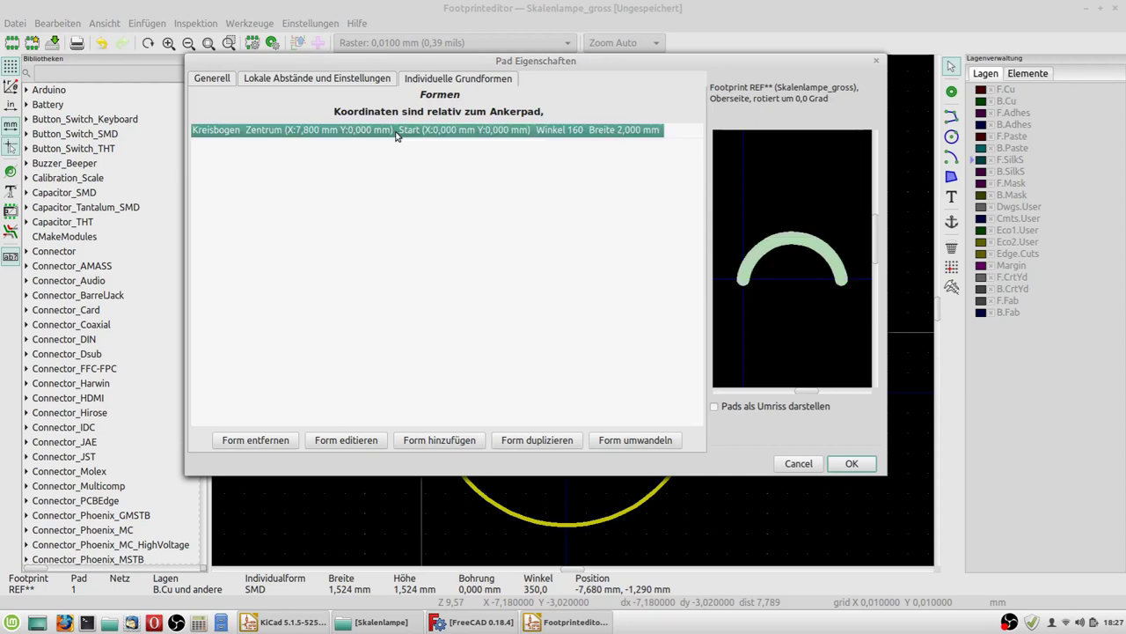
left_click(345, 440)
left_click_drag(427, 193, 383, 193)
type("120")
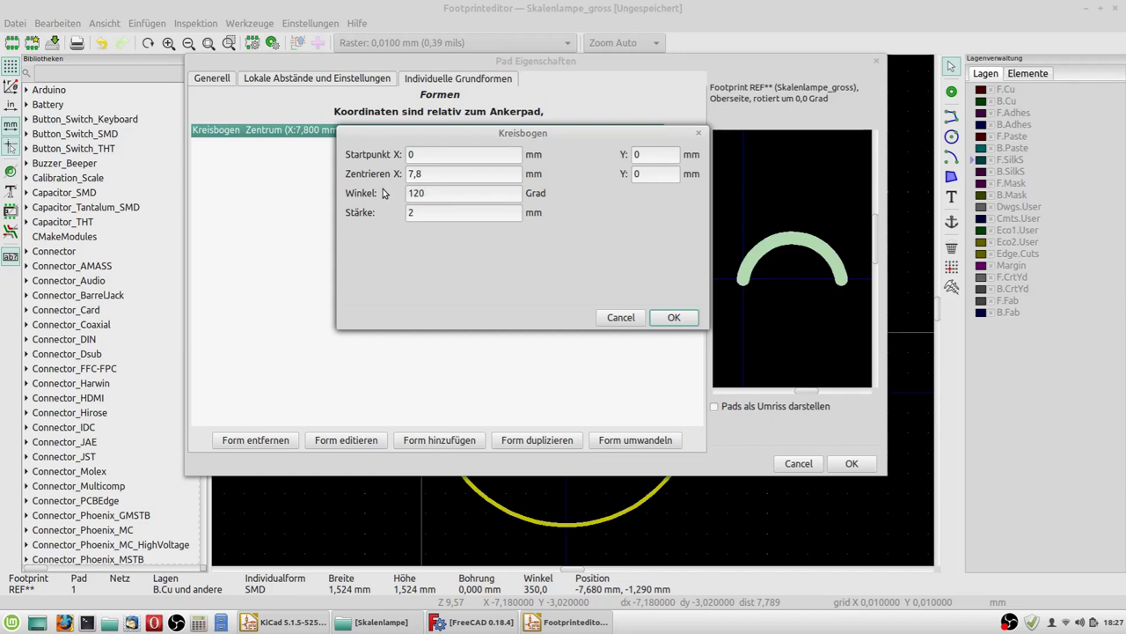
key("Return")
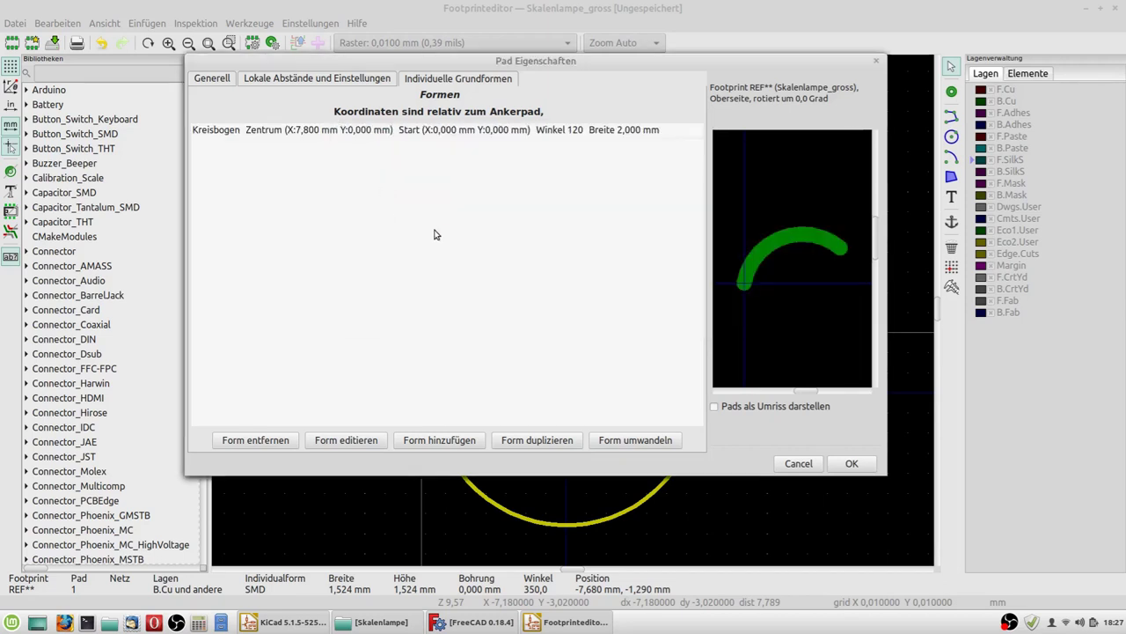
left_click(852, 464)
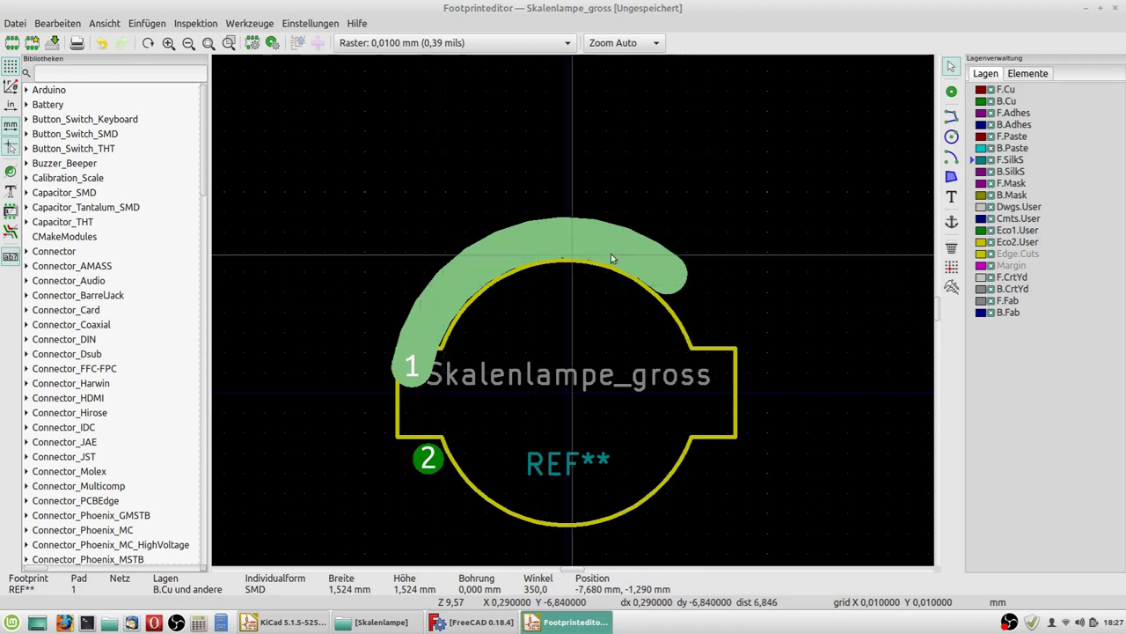
Set the rotation of pad 1 to -30 degrees
double_click(438, 322)
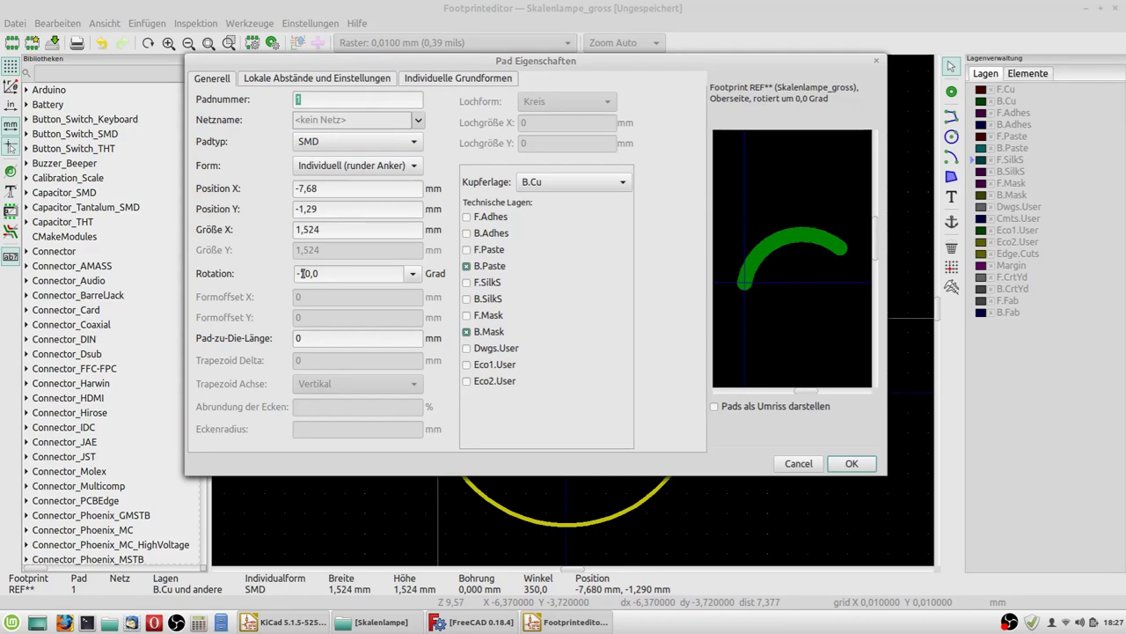
left_click(301, 274)
type("3")
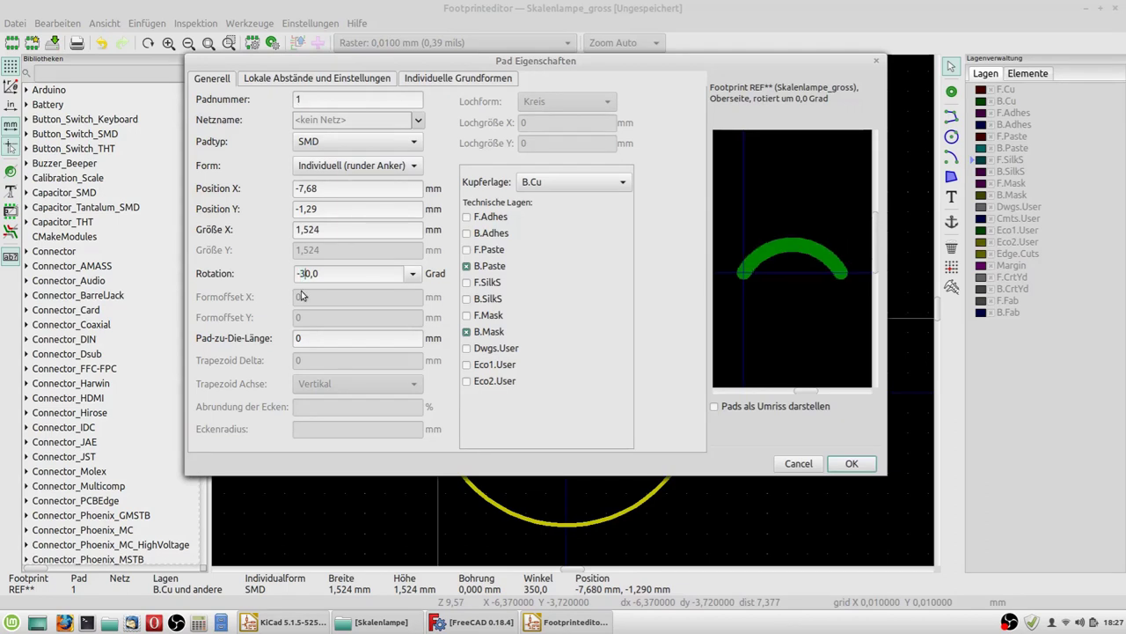
left_click(842, 466)
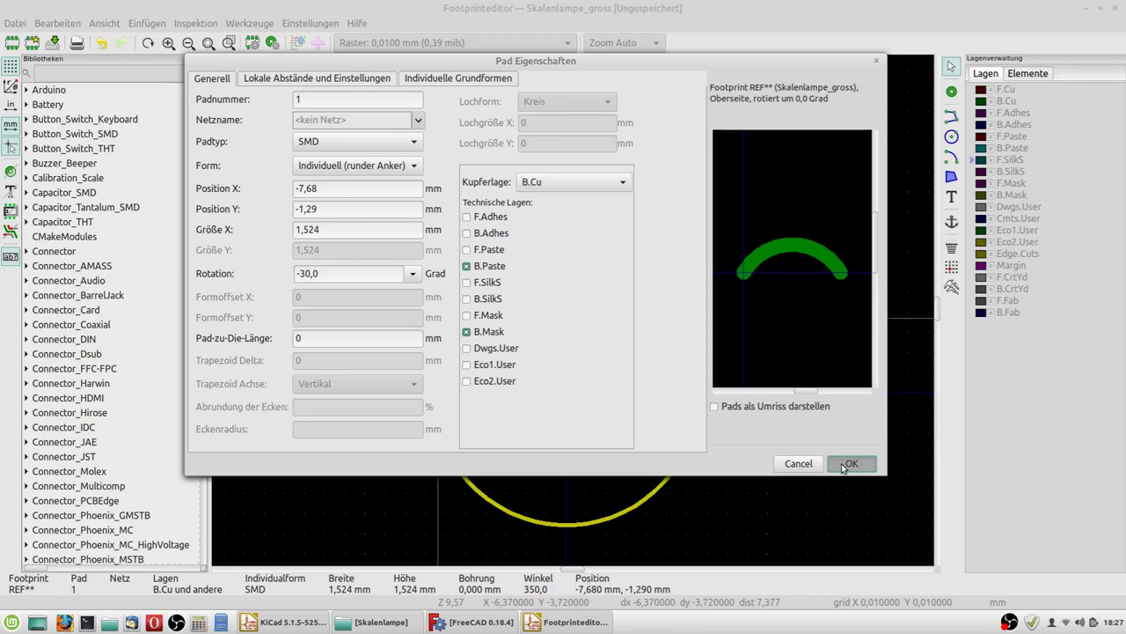
left_click(845, 464)
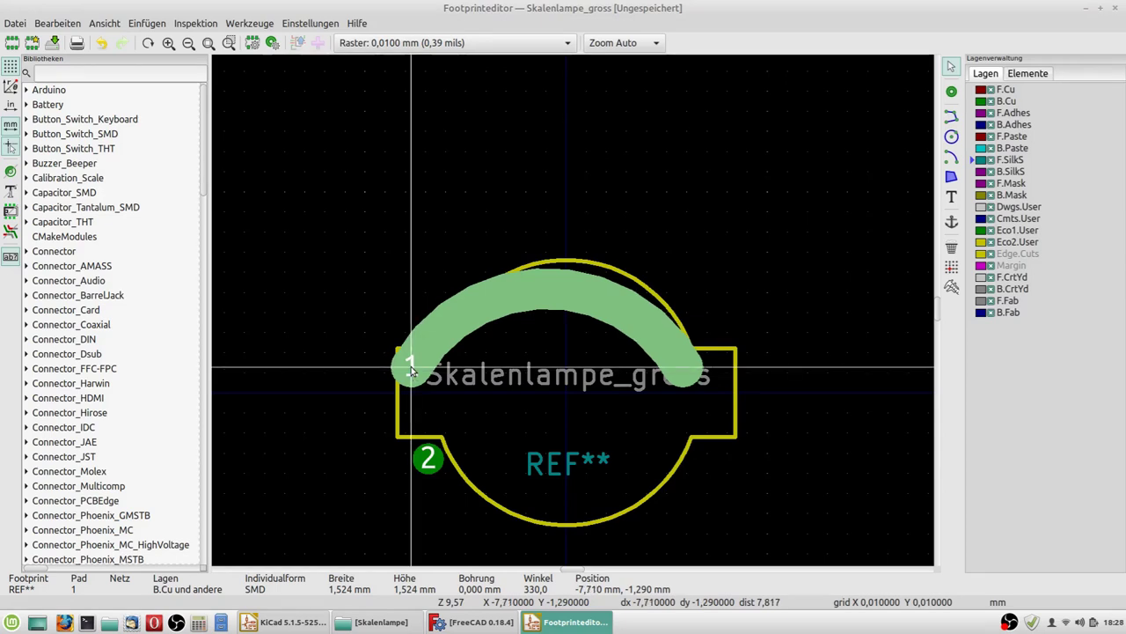
Move pad 1 to about X -6.75, Y -3.86 mm so its arc follows the upper outline, keeping the 0,0100 mm grid
left_click_drag(411, 371, 430, 316)
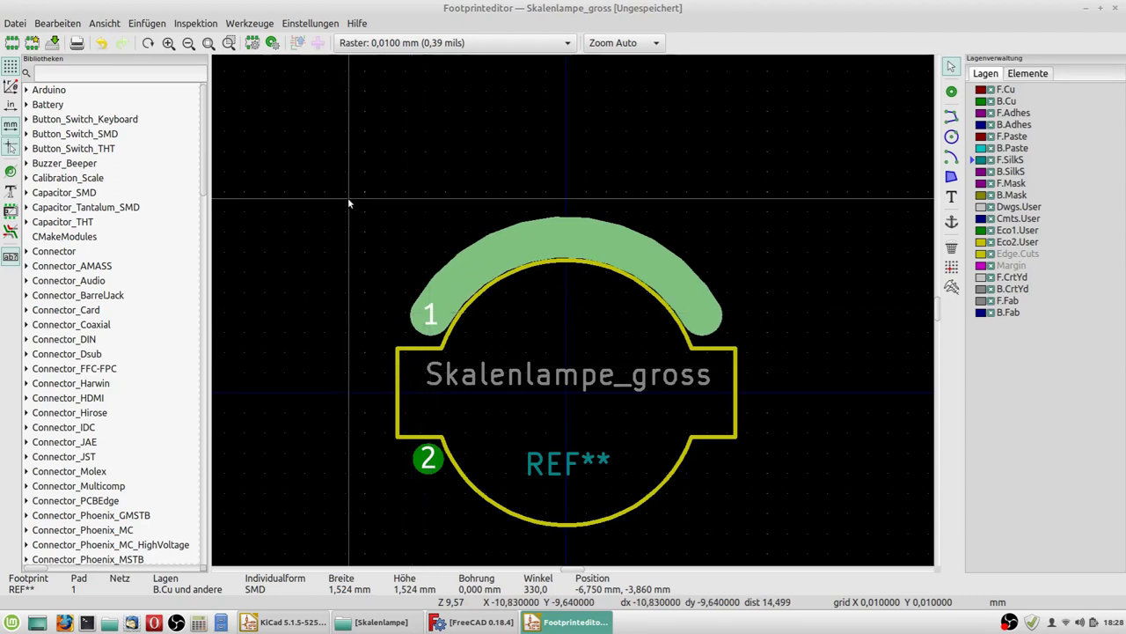
left_click(379, 44)
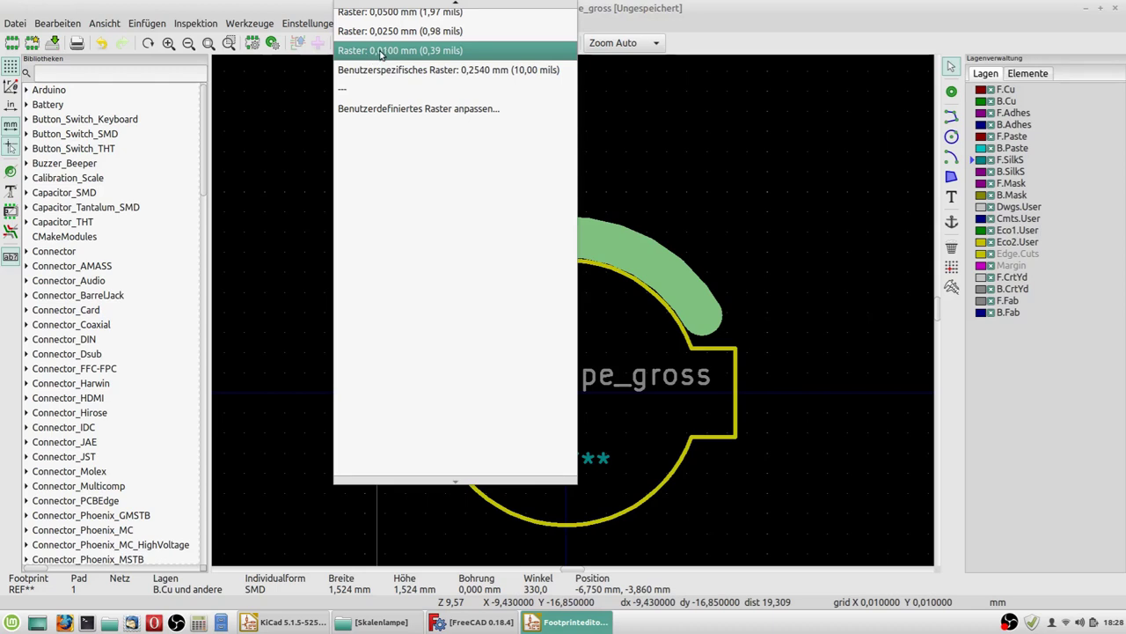
left_click(381, 51)
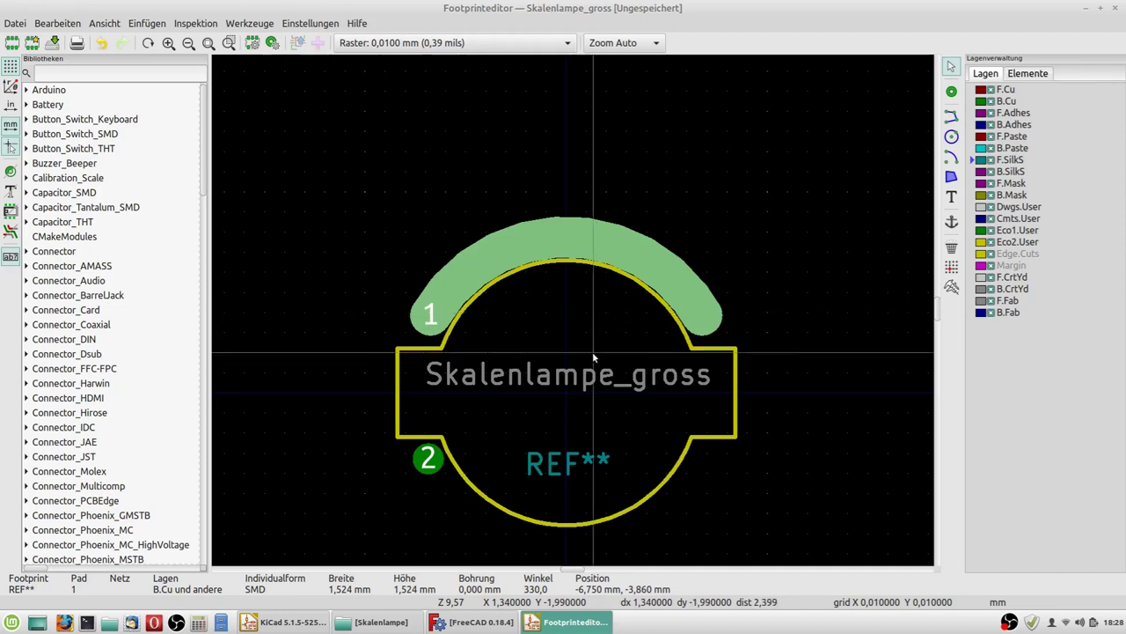
Add a Kreisbogen shape to pad 2 with centre X -7,8 mm, a 120-degree angle and 2 mm thickness, and accept the pad properties
scroll(592, 351, "down", 2)
scroll(595, 385, "up", 2)
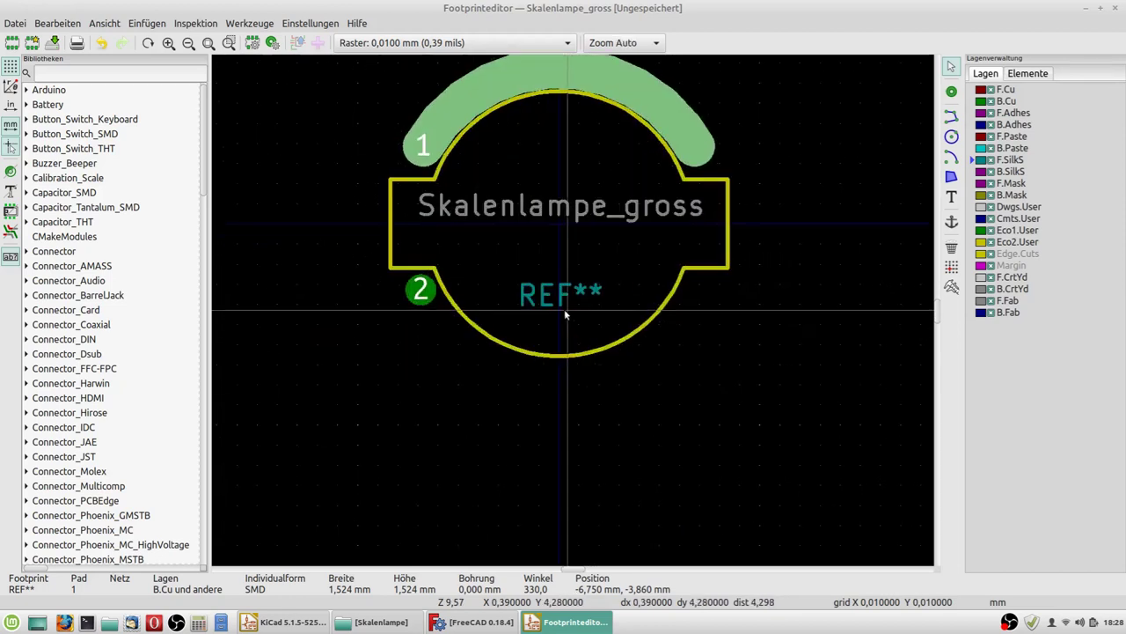
left_click(426, 298)
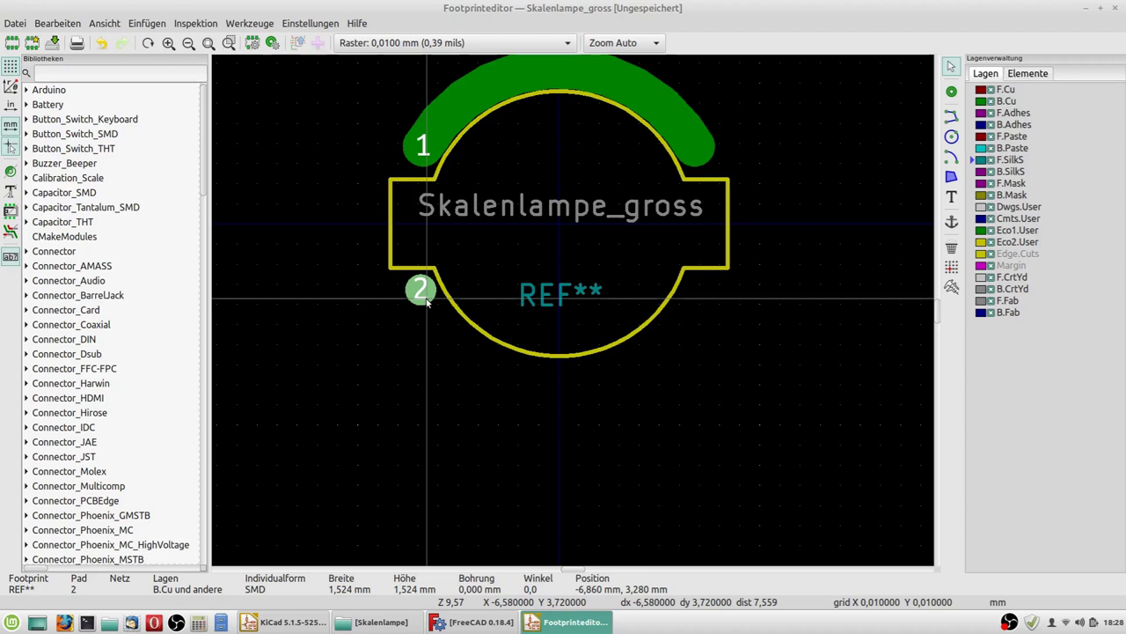
double_click(426, 300)
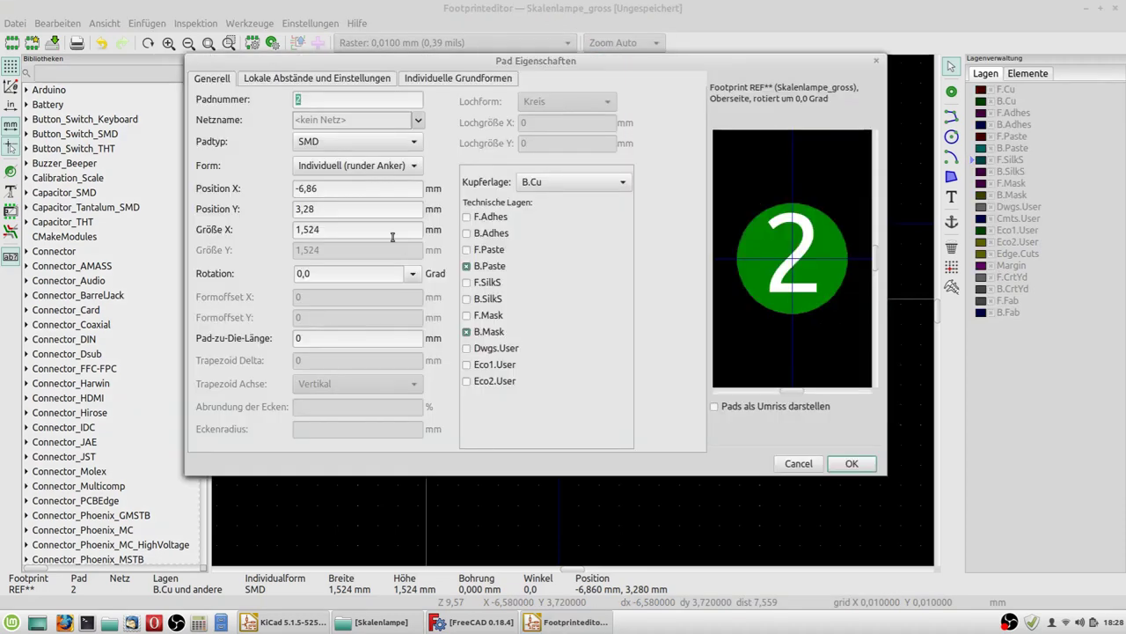
left_click(458, 80)
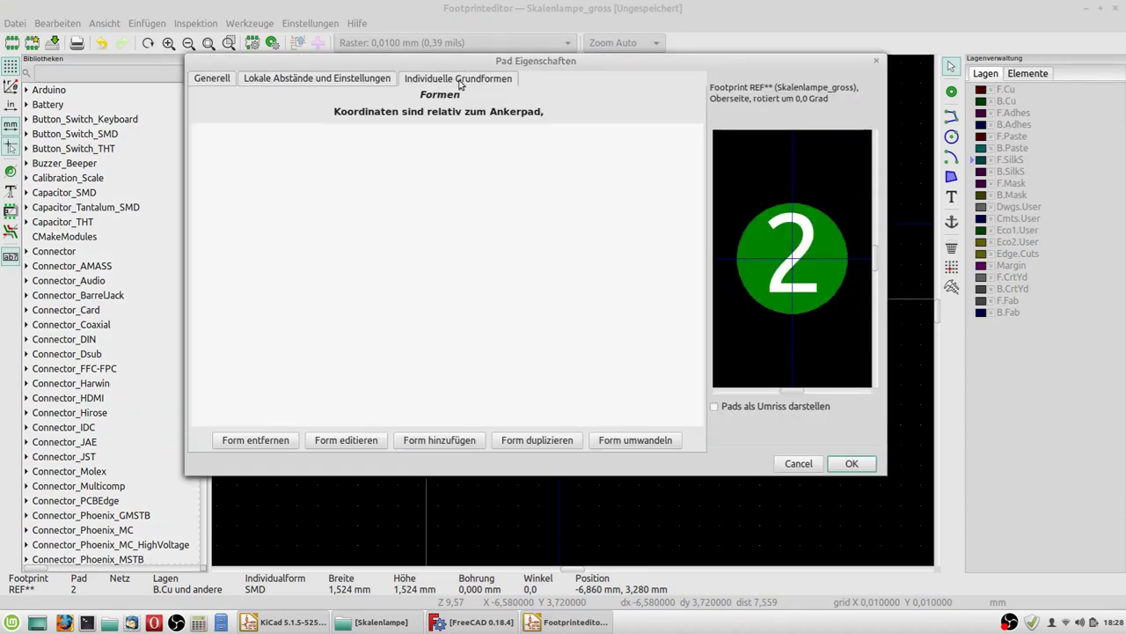
left_click(427, 440)
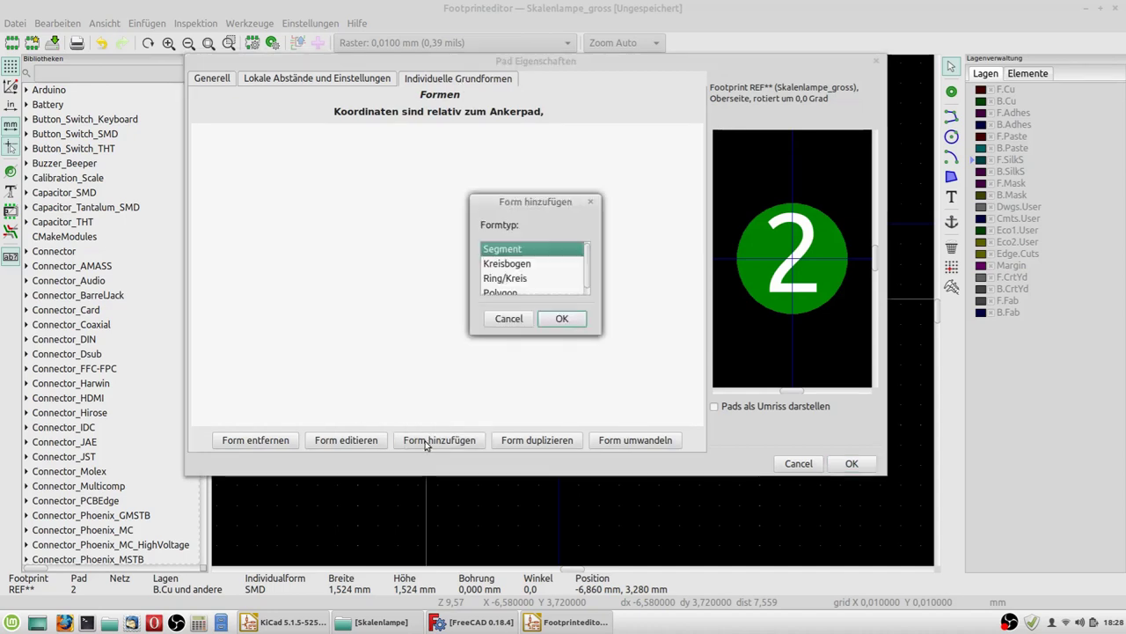
double_click(496, 263)
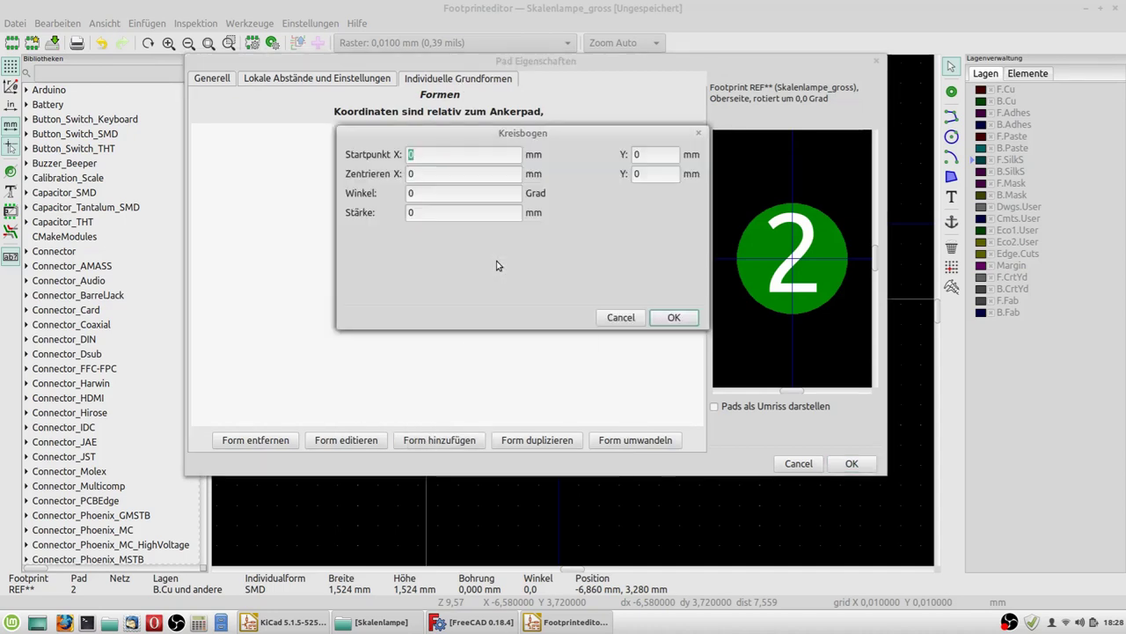
left_click(398, 173)
double_click(398, 173)
type("-7,8")
key("Tab")
type("120")
key("Tab")
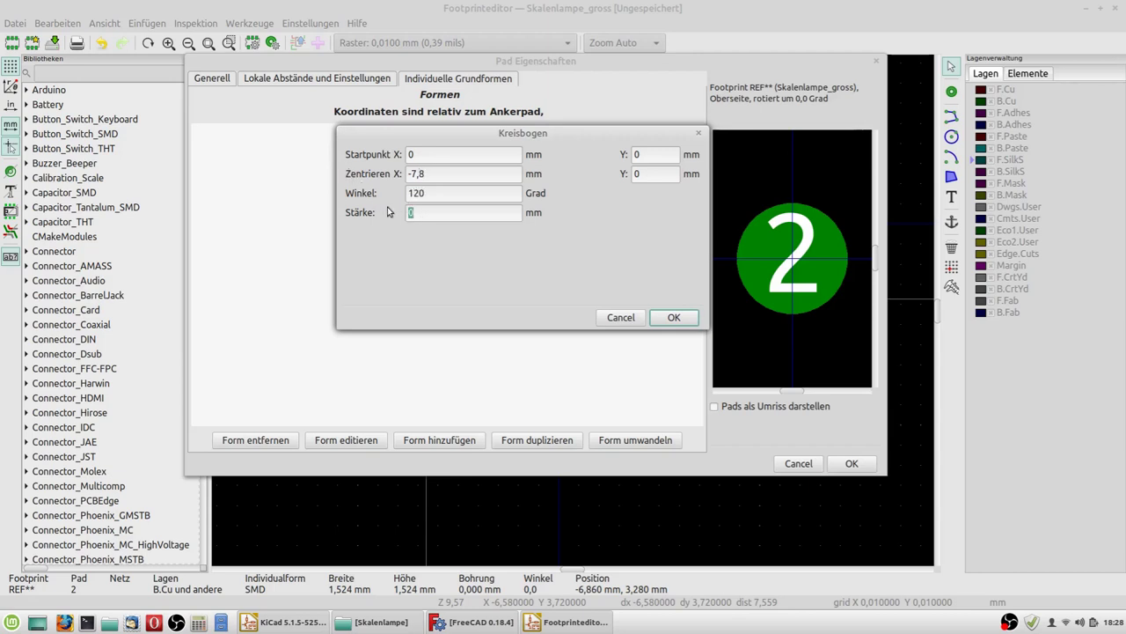
left_click(673, 317)
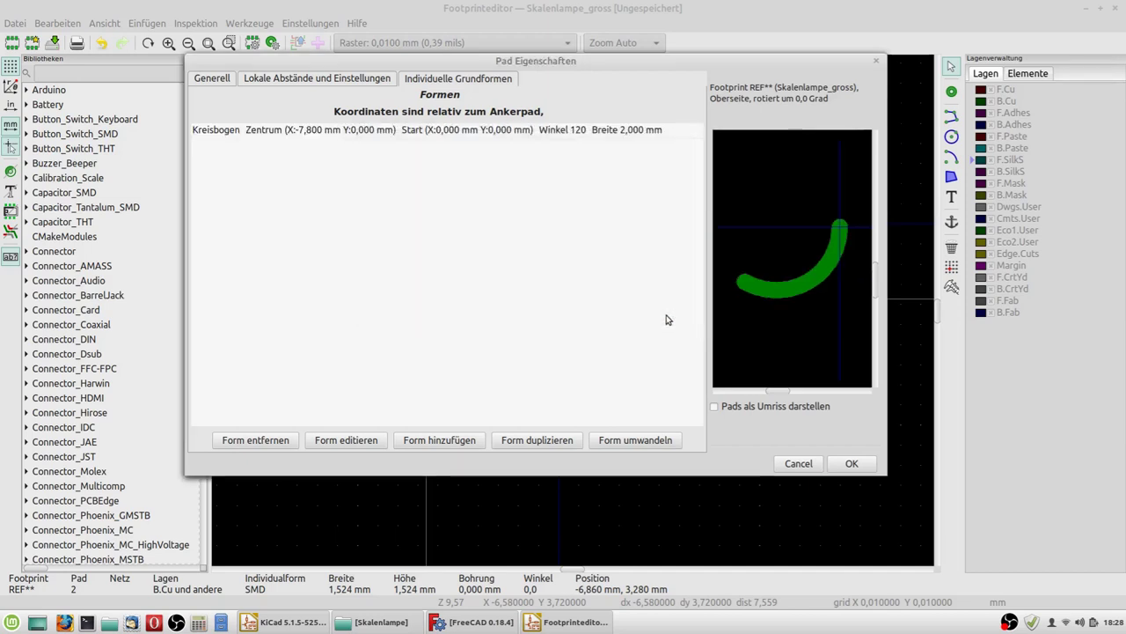
left_click(854, 464)
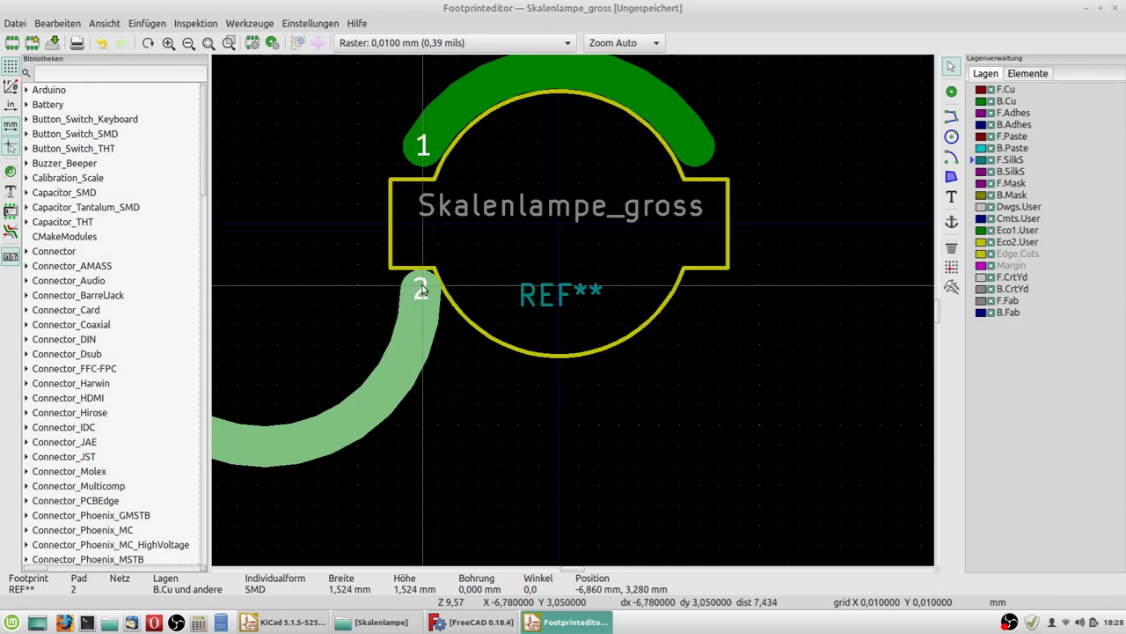
Move pad 2 to about X 6,9, Y 3,34 mm beside the outline's lower right shoulder and set its rotation to -30 degrees
left_click_drag(422, 291, 697, 290)
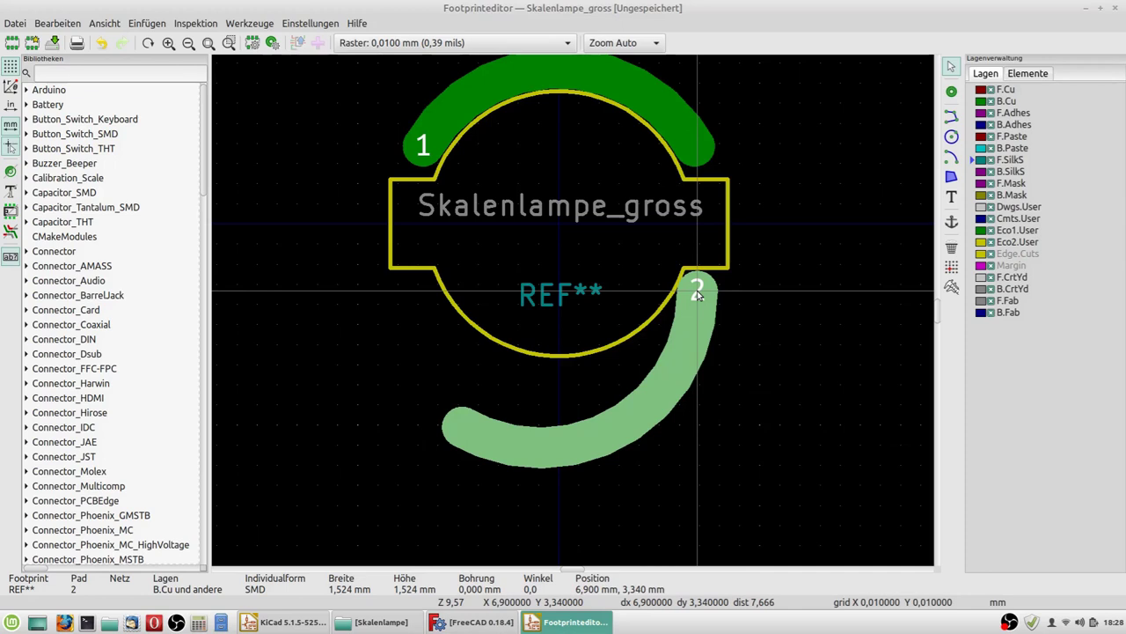
double_click(697, 290)
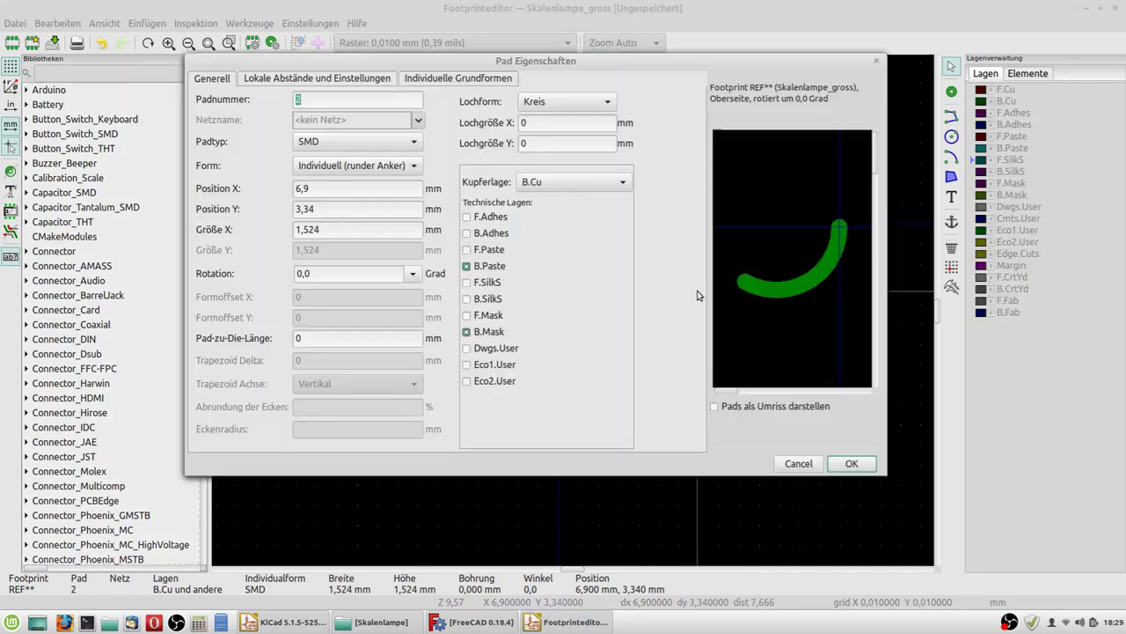
left_click(321, 276)
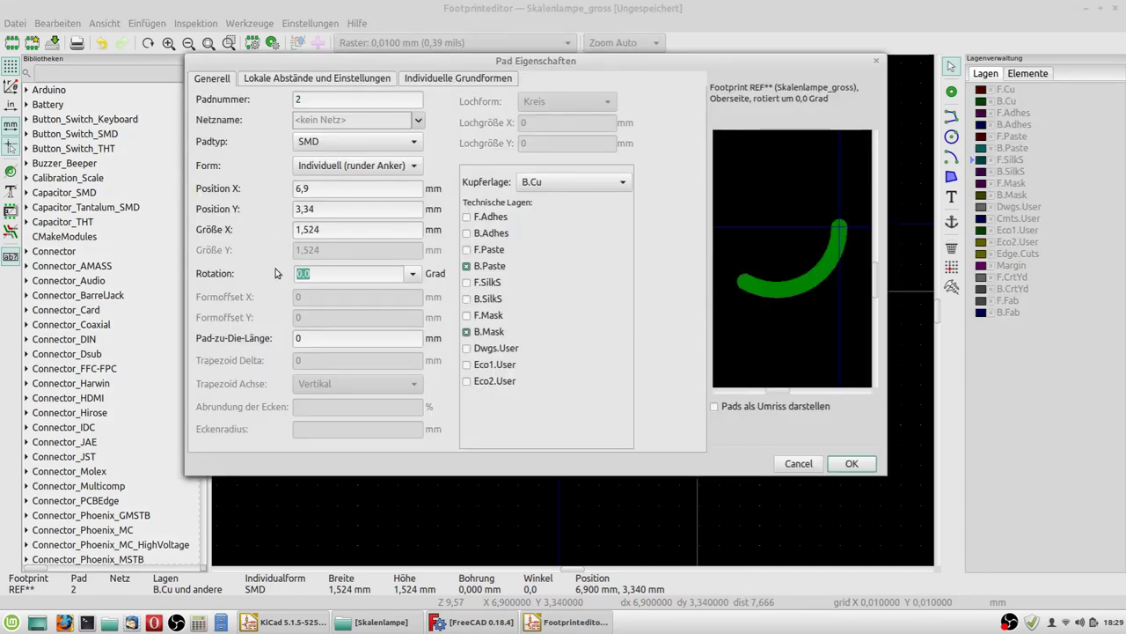
type("30")
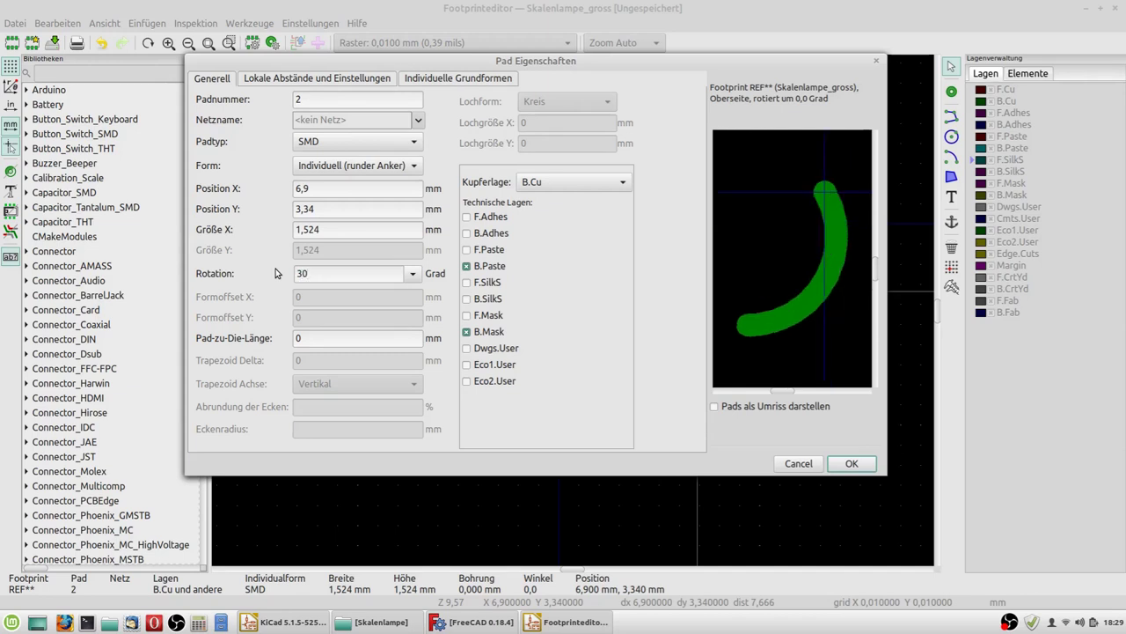
key("BackSpace")
key("BackSpace")
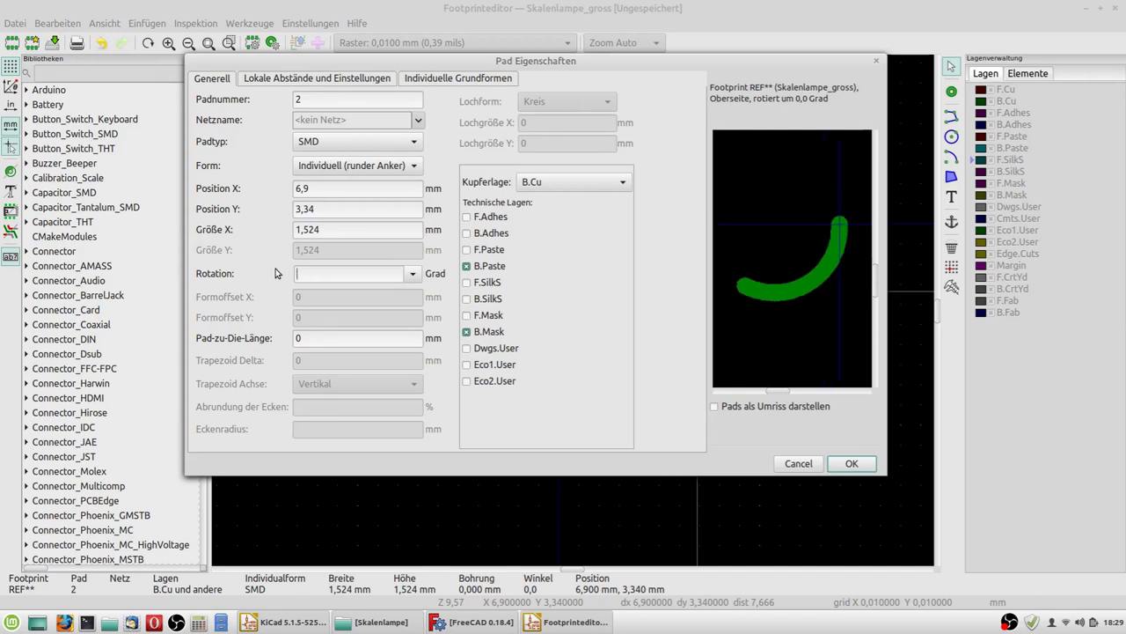
type("-30")
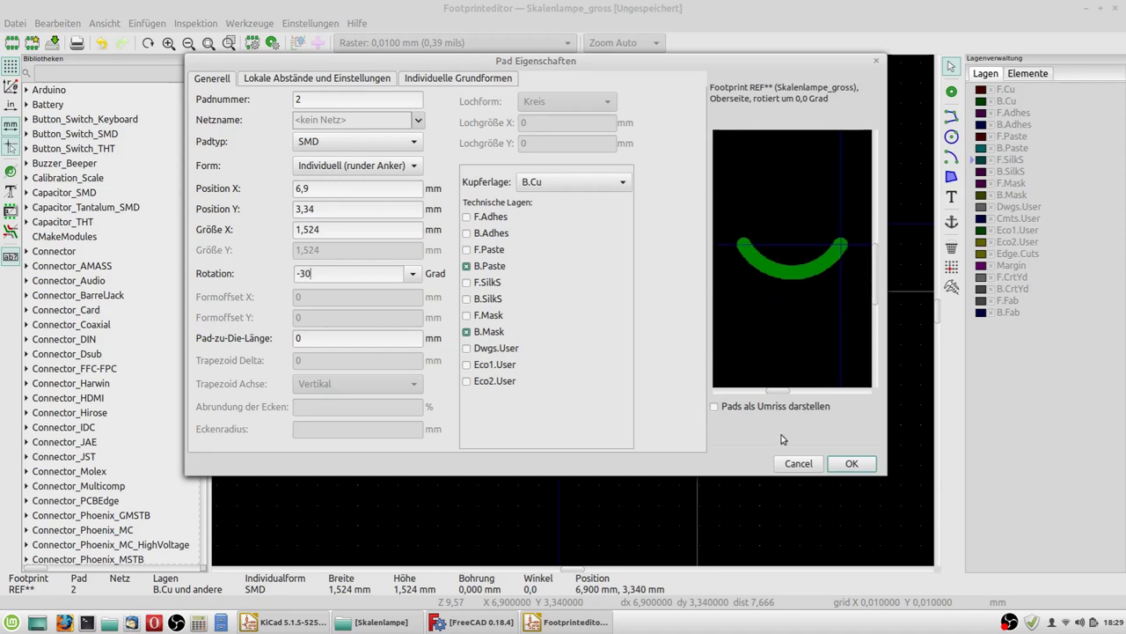
left_click(858, 467)
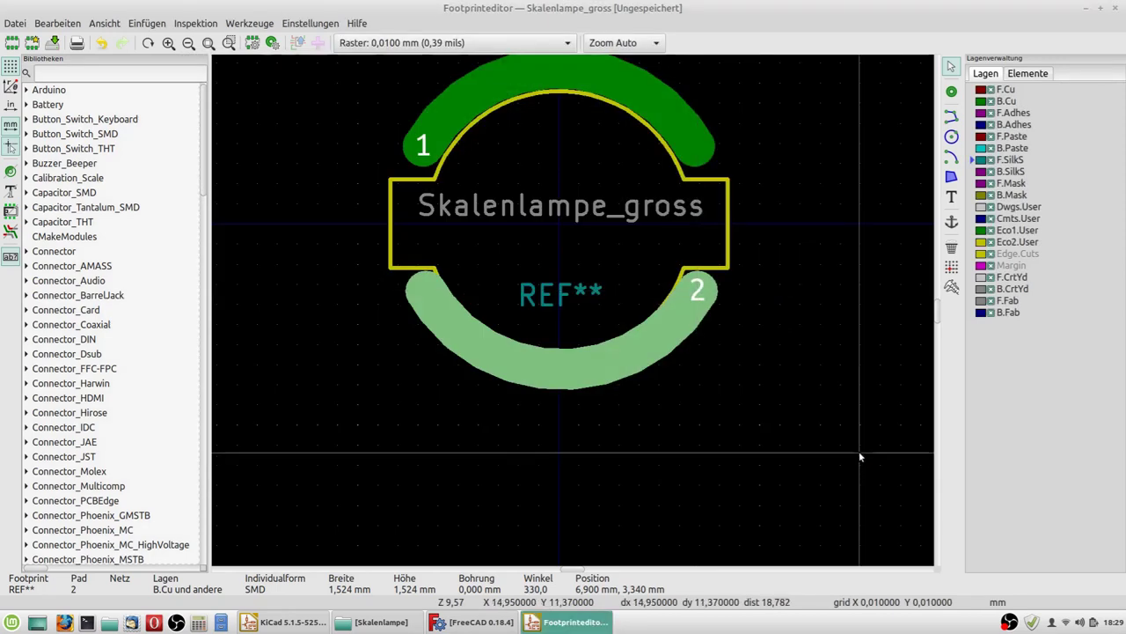
Move pad 2 to about X 6,78, Y 3,90 mm so its arc follows the lower outline
left_click_drag(697, 287, 694, 304)
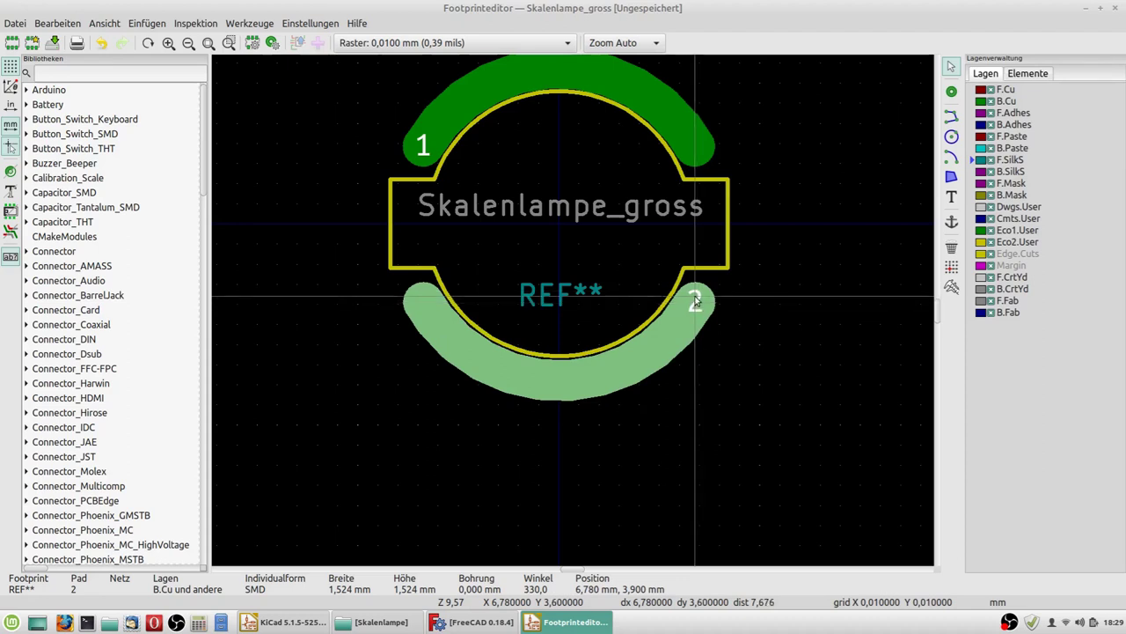
right_click(709, 349)
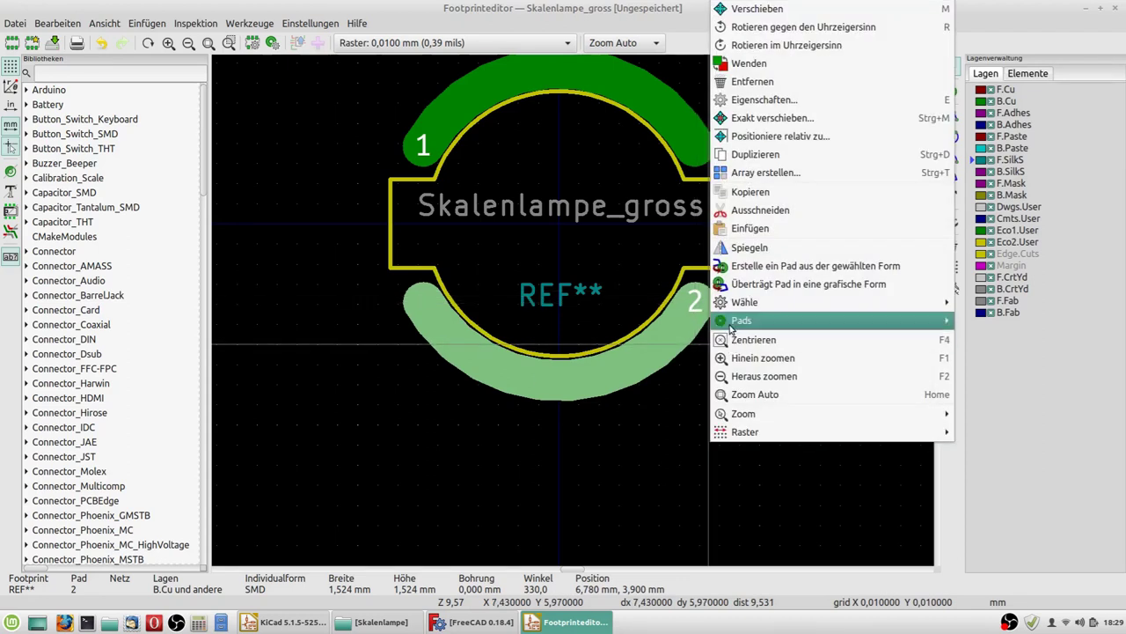
left_click(344, 371)
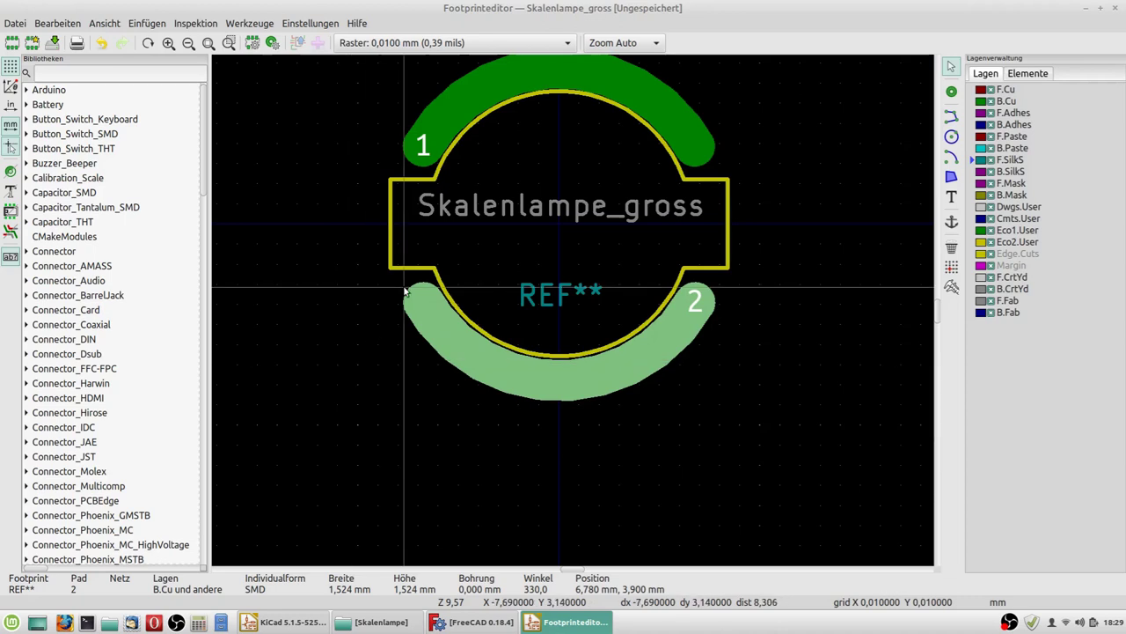
Save the footprint as Skalenlampe_gross in the Arduino library and close the footprint editor
left_click(16, 24)
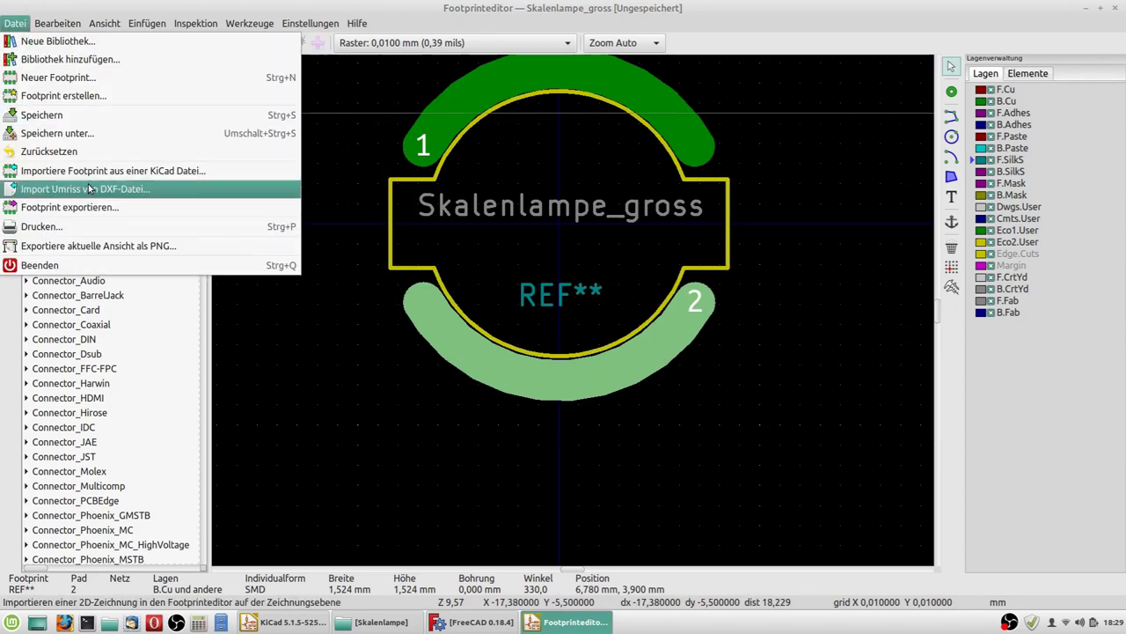
left_click(53, 115)
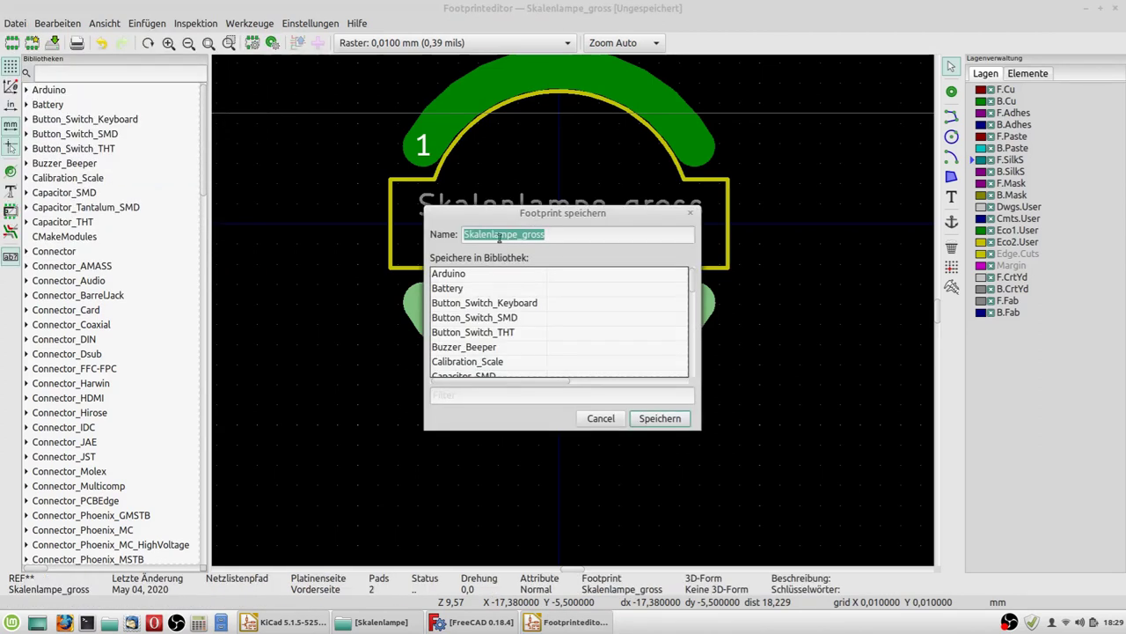
left_click(463, 274)
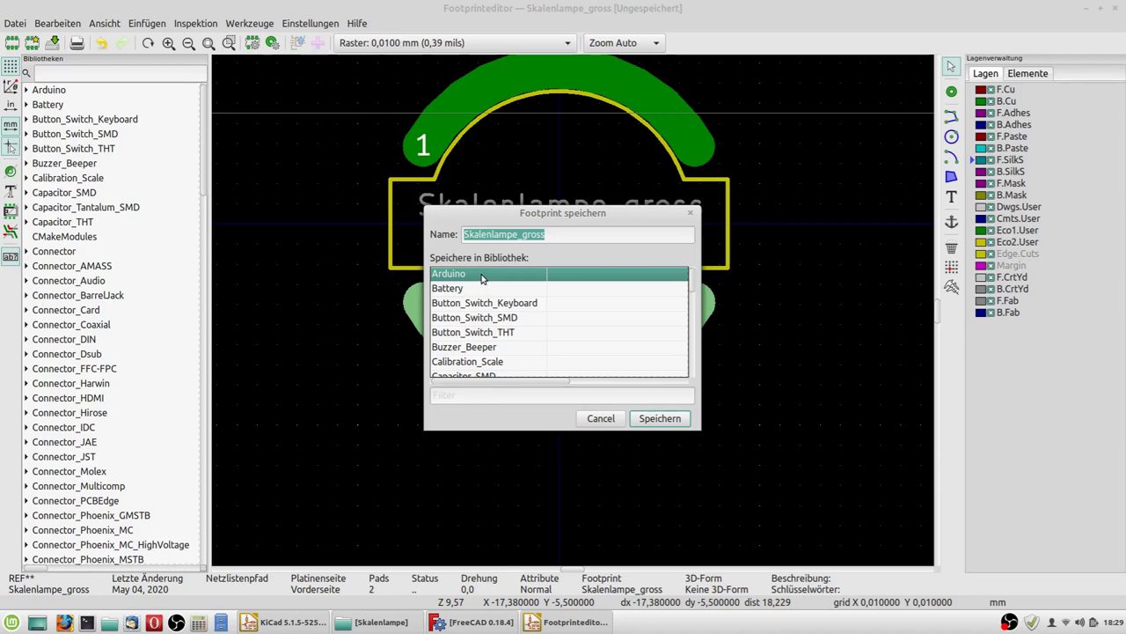
left_click(650, 421)
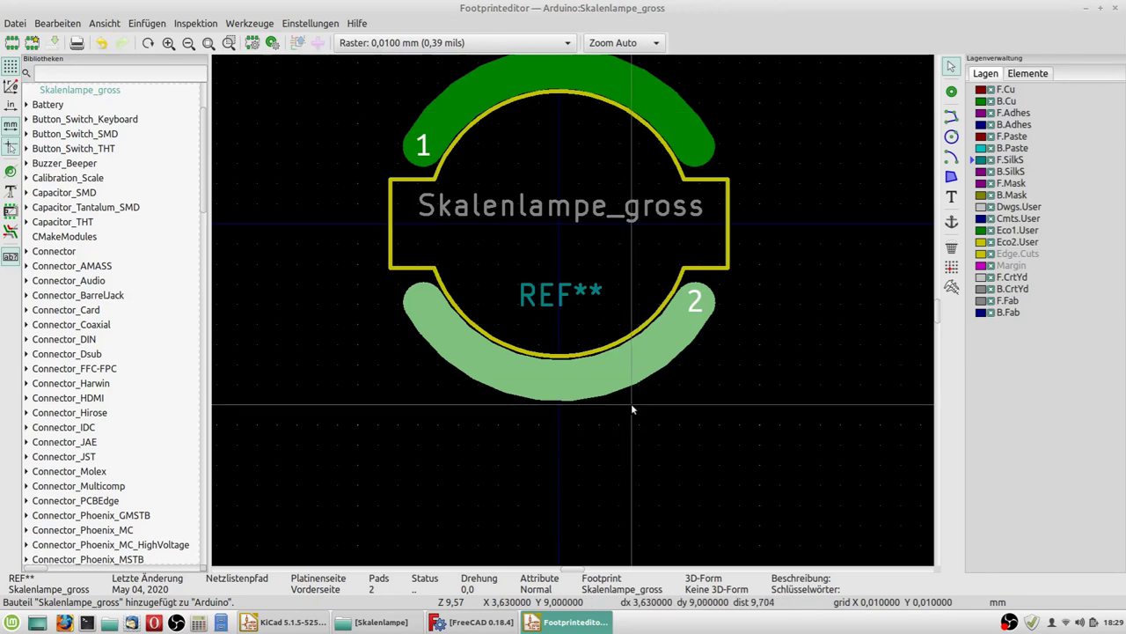
left_click(1116, 9)
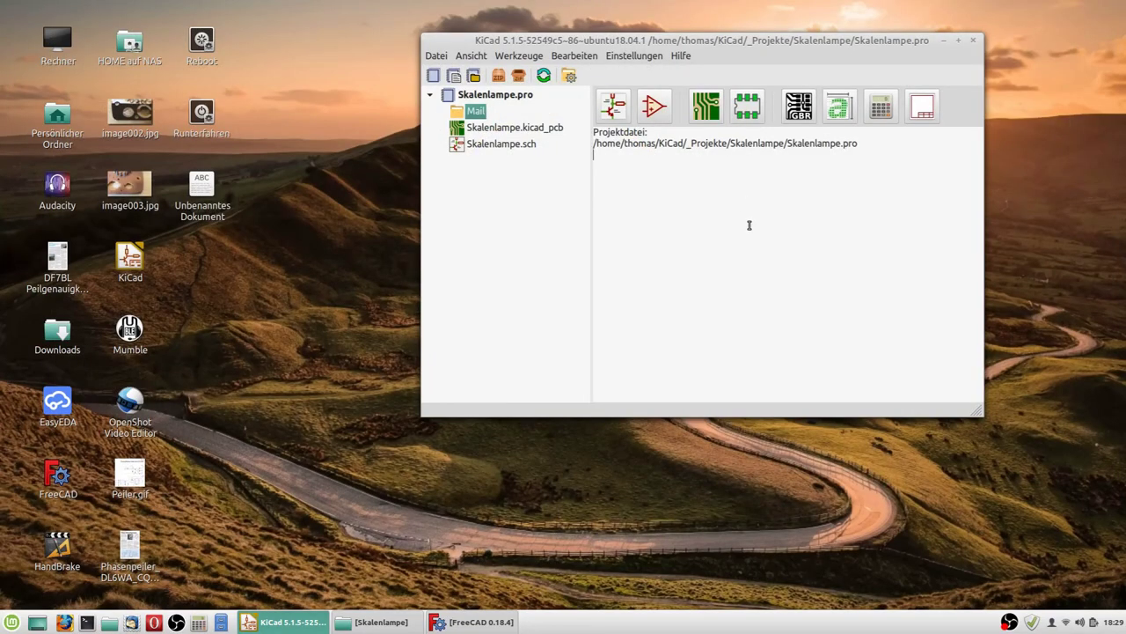